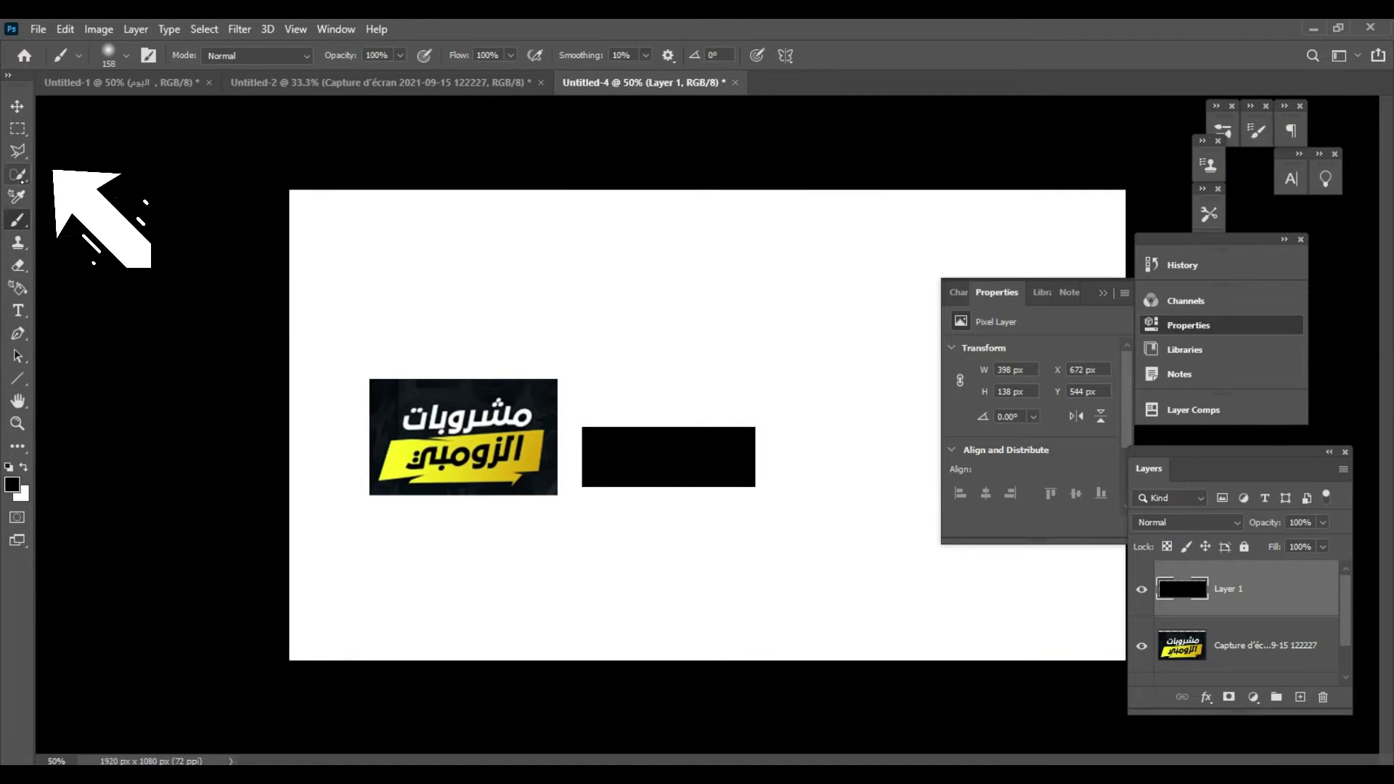
# Step: Trace a jagged banner outline inside the black rectangle with the Polygonal Lasso and mask Layer 1 to that selection
pyautogui.click(17, 151)
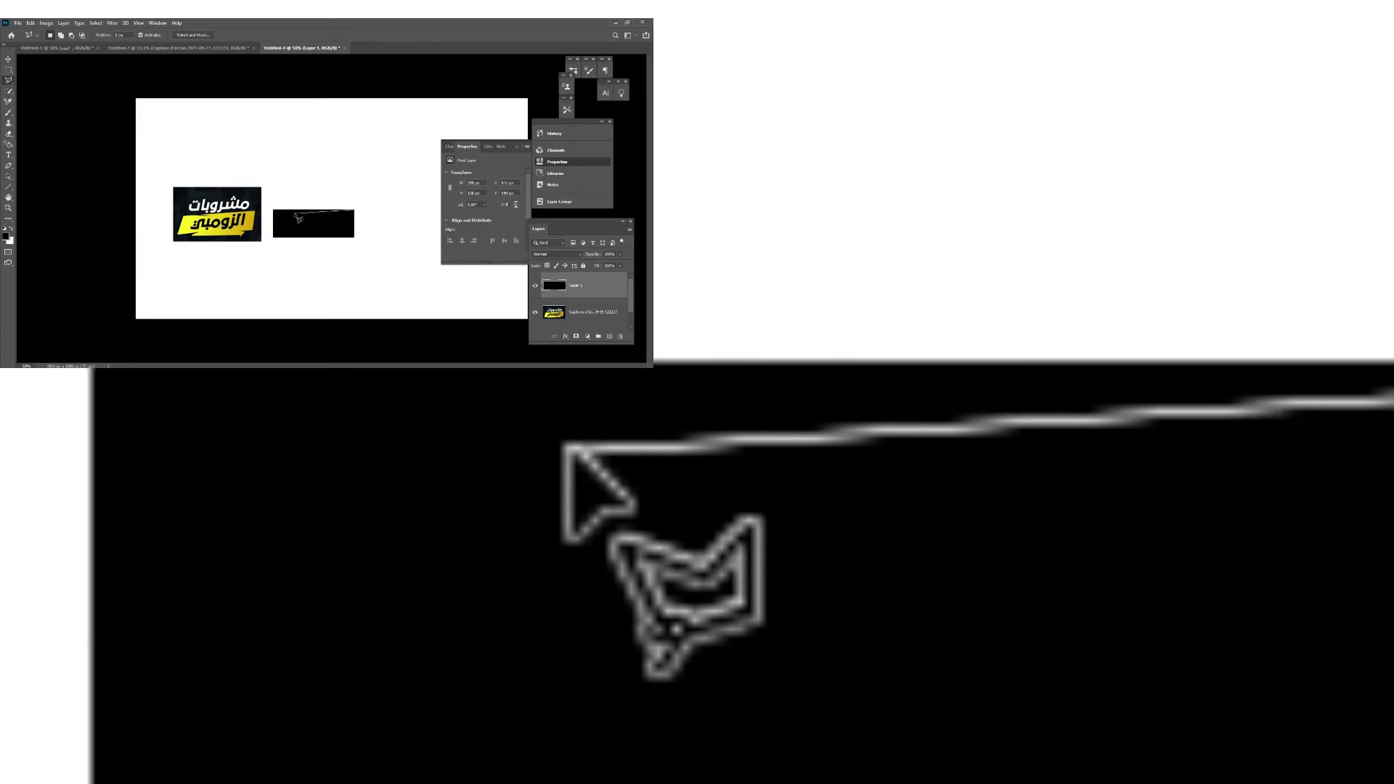
pyautogui.click(638, 433)
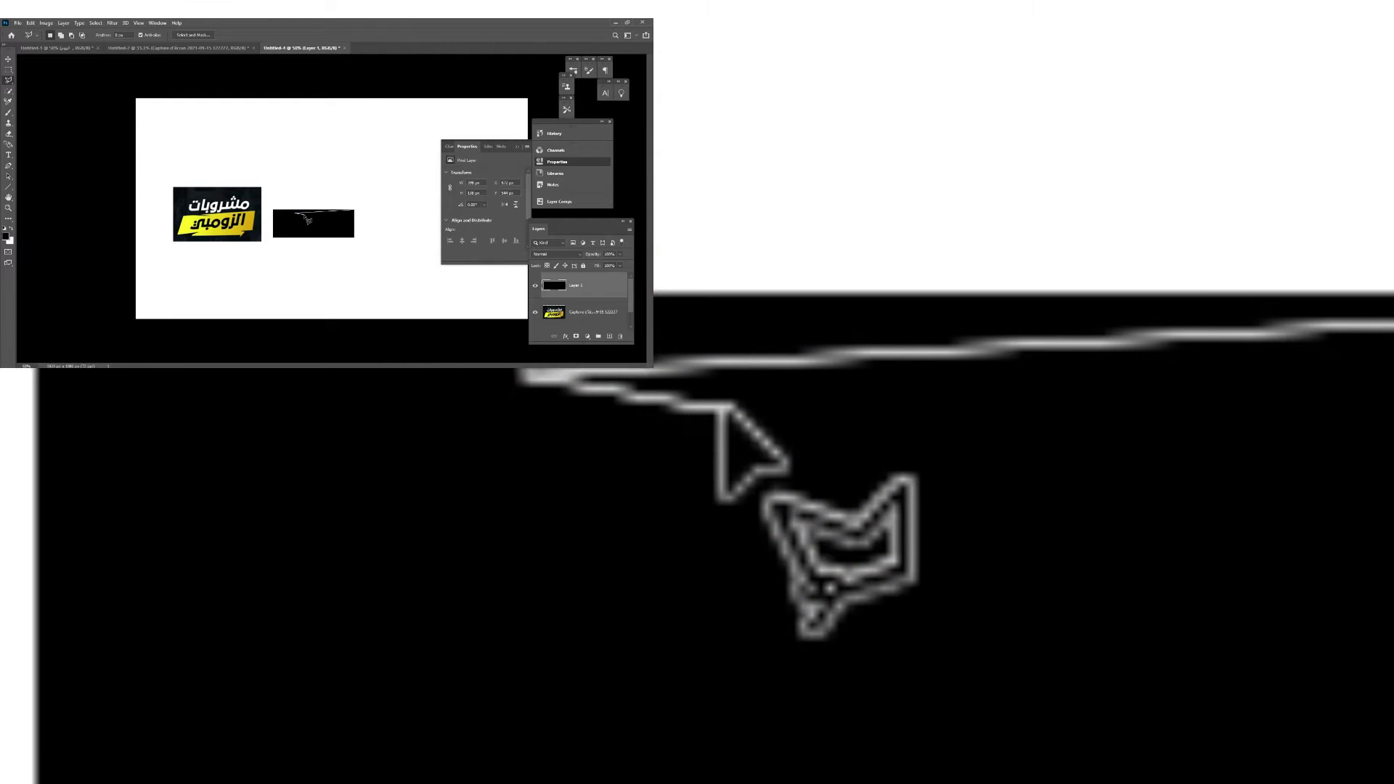
pyautogui.click(302, 215)
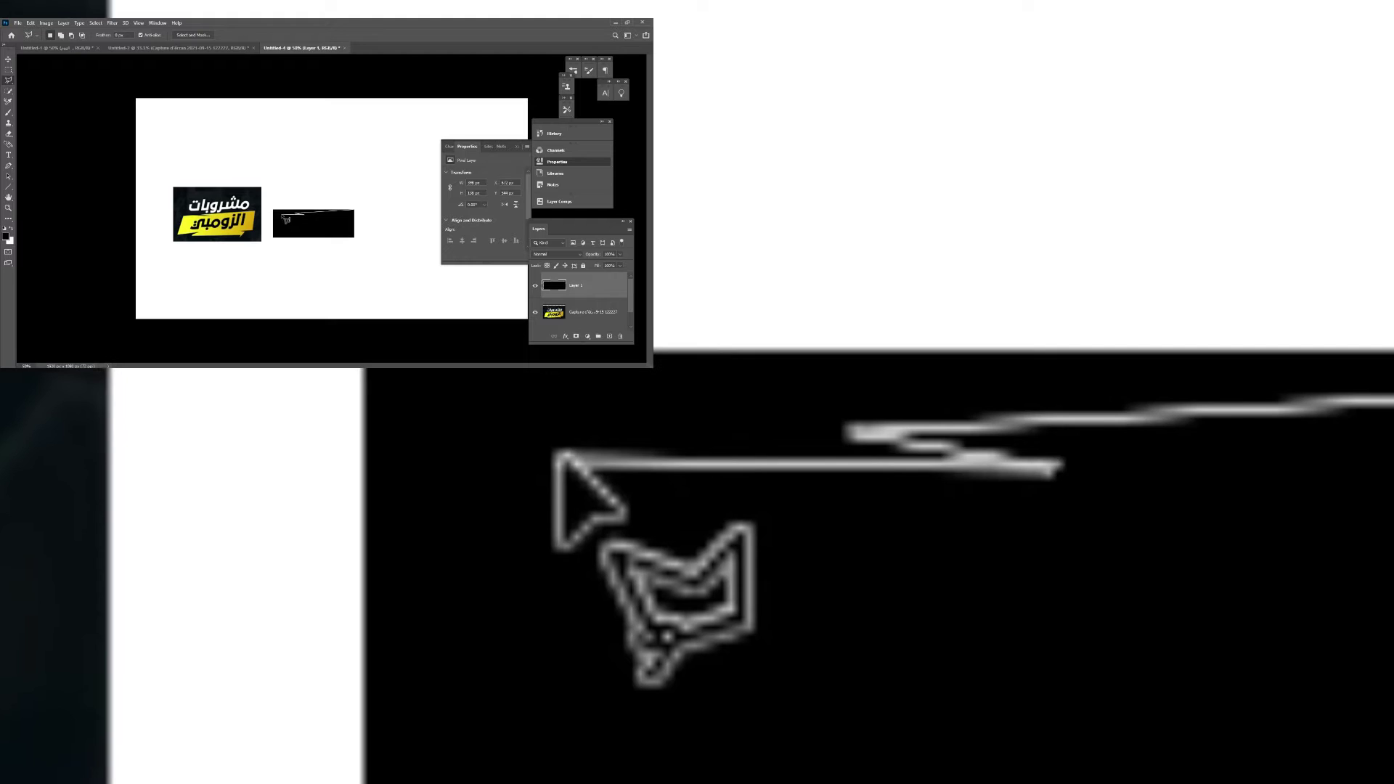
pyautogui.click(280, 216)
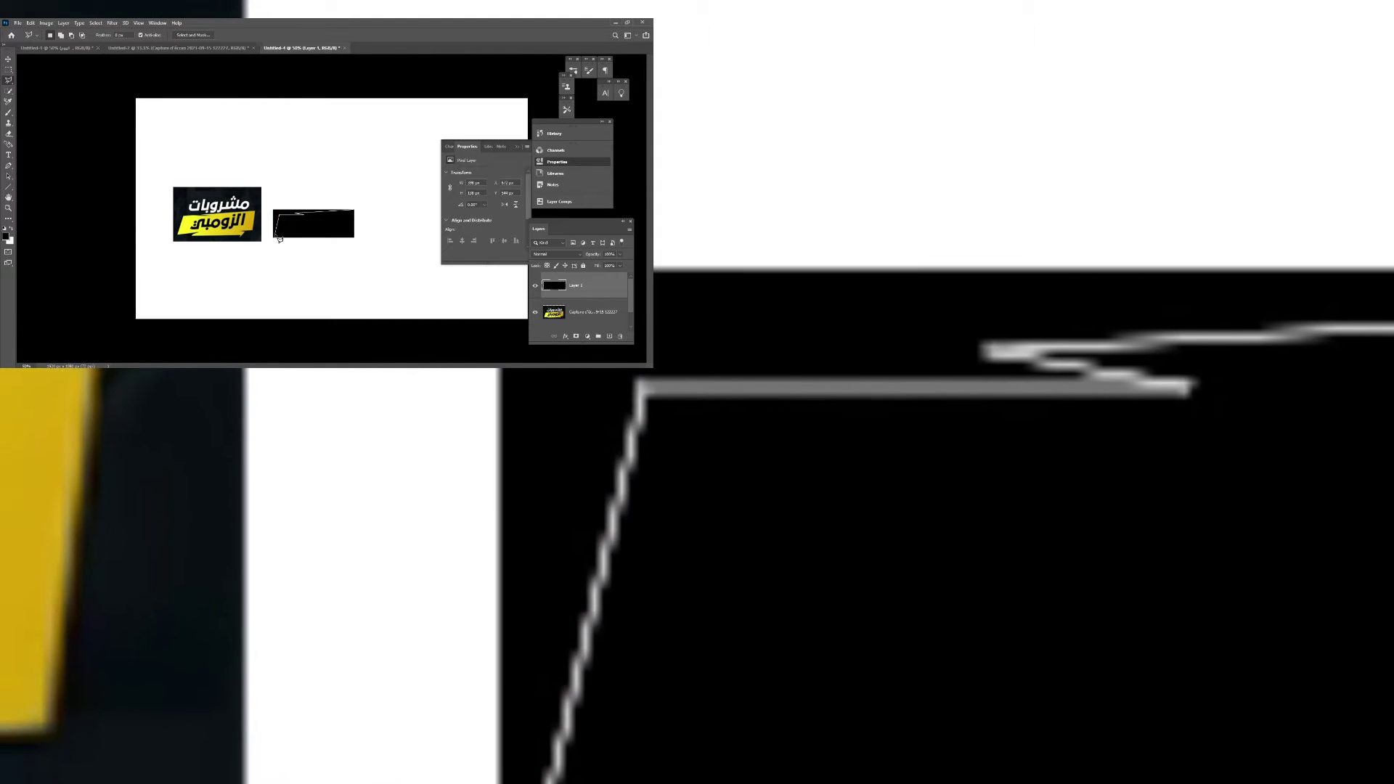
pyautogui.click(276, 236)
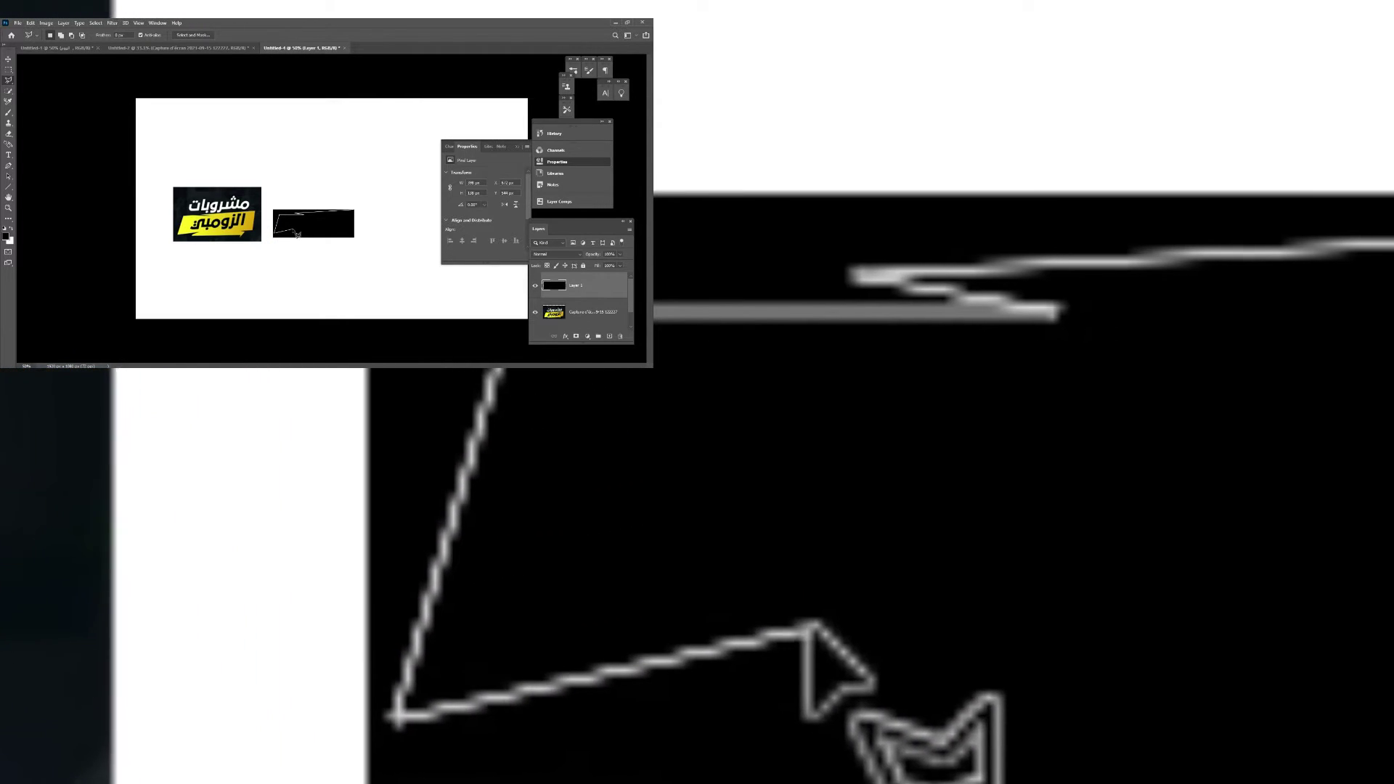
pyautogui.click(294, 234)
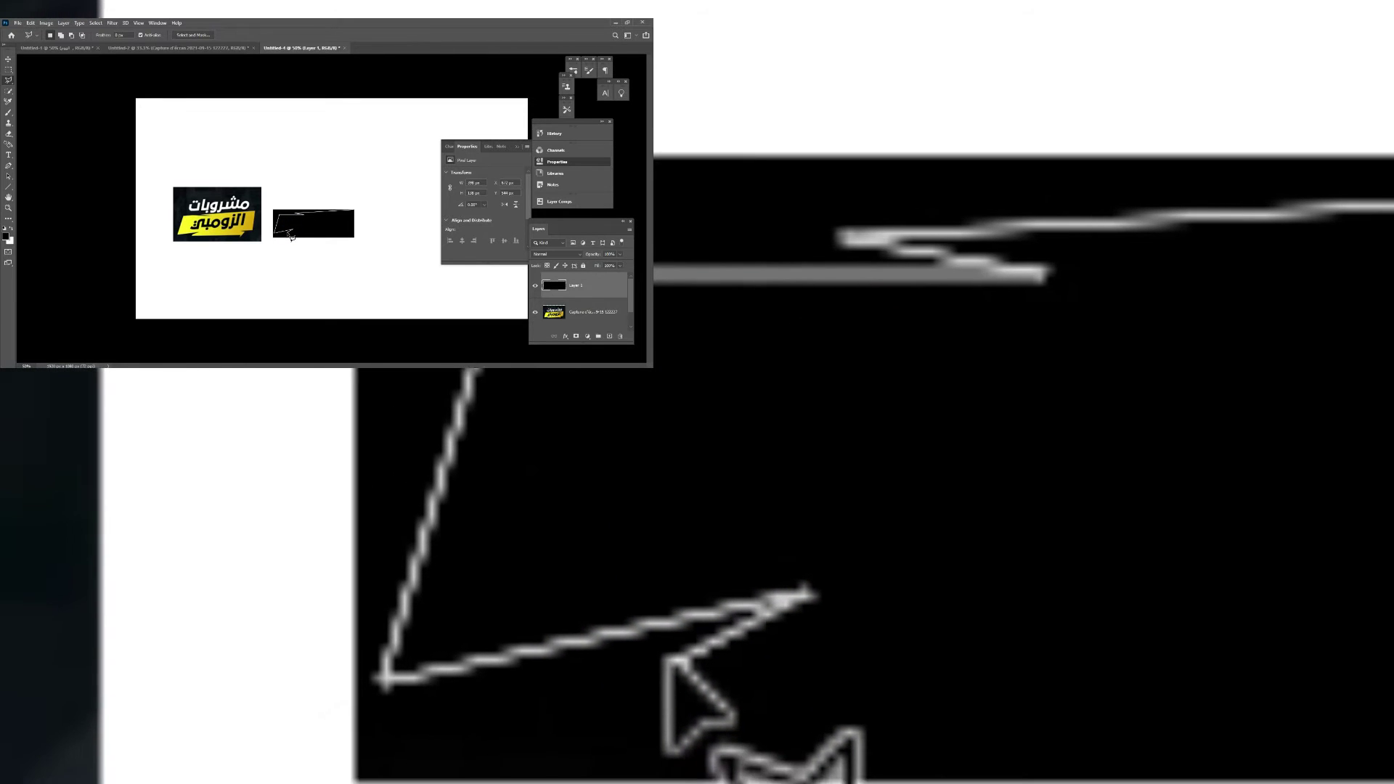
pyautogui.click(289, 237)
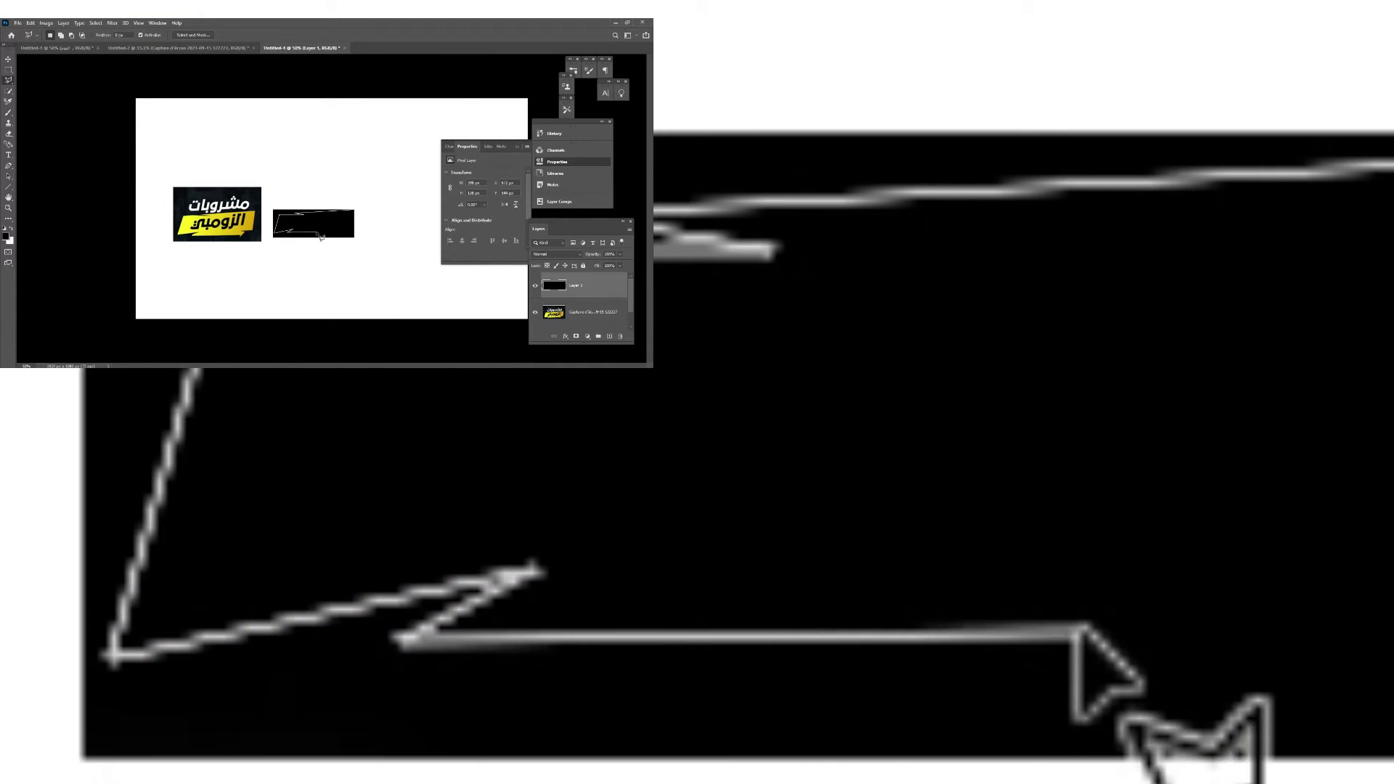
pyautogui.click(337, 236)
pyautogui.click(336, 241)
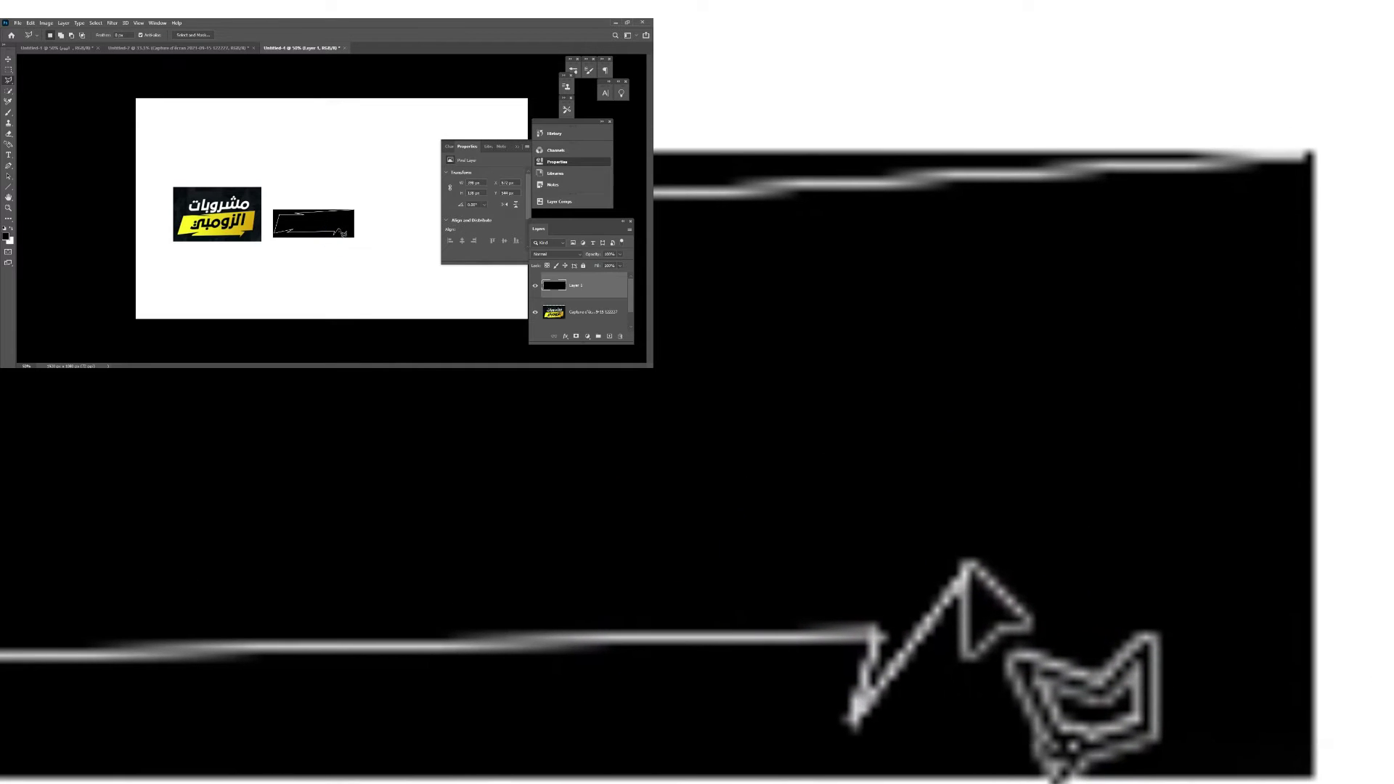
pyautogui.click(338, 232)
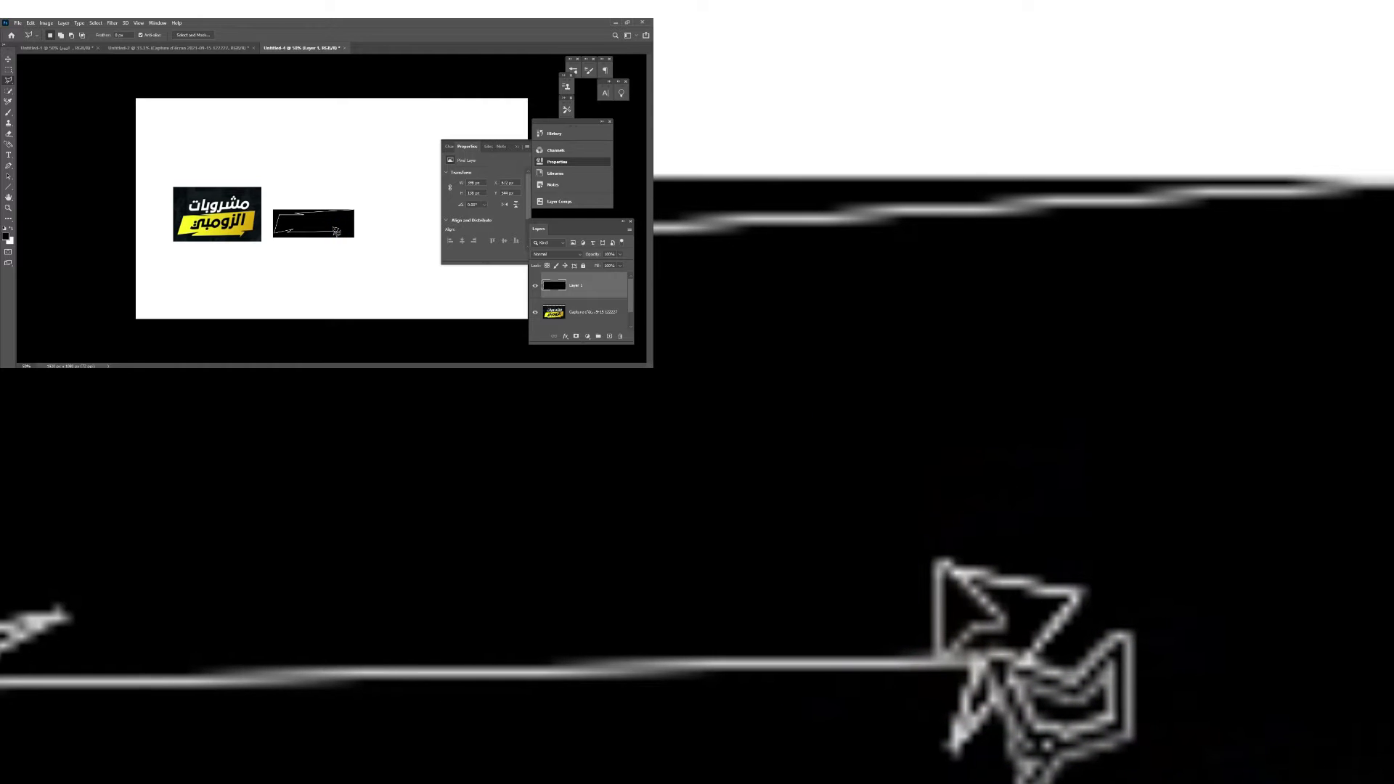
pyautogui.click(334, 228)
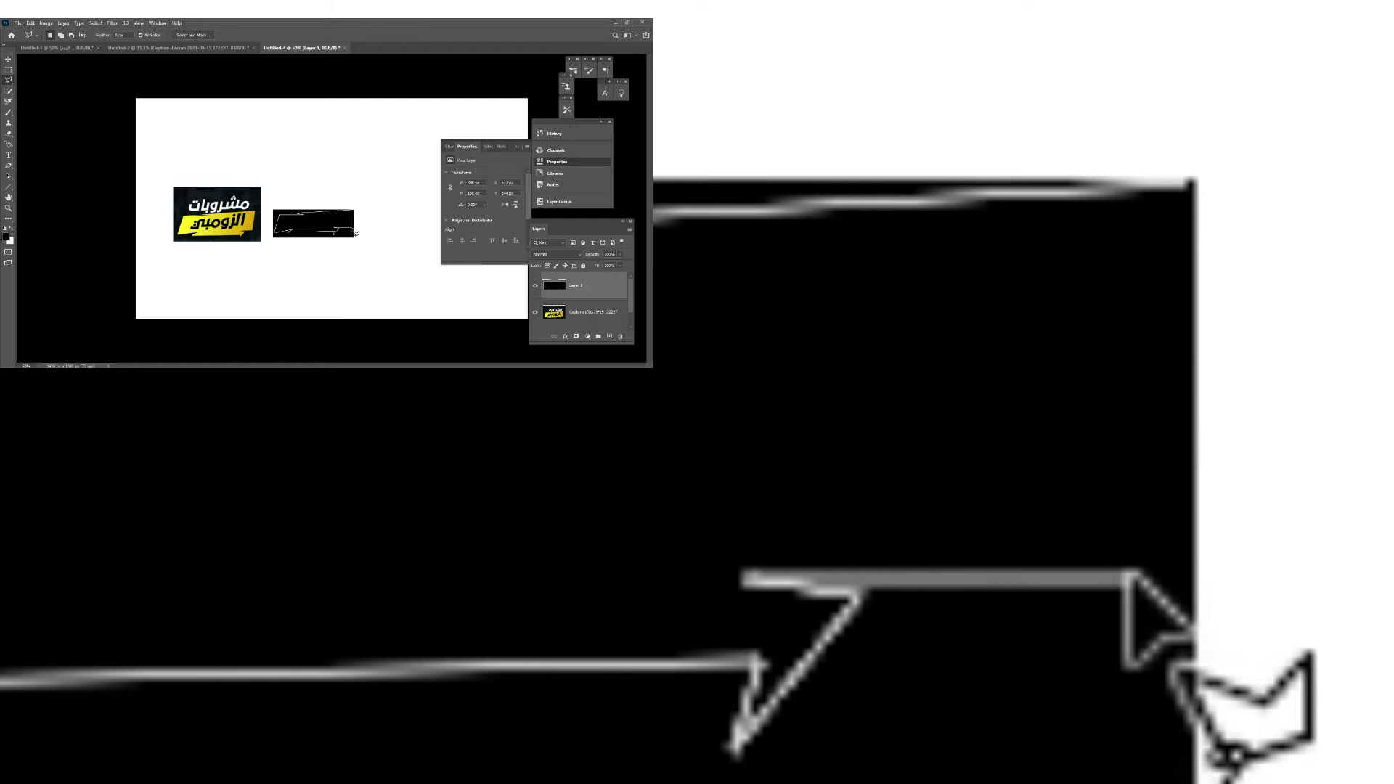
pyautogui.click(354, 232)
pyautogui.click(354, 210)
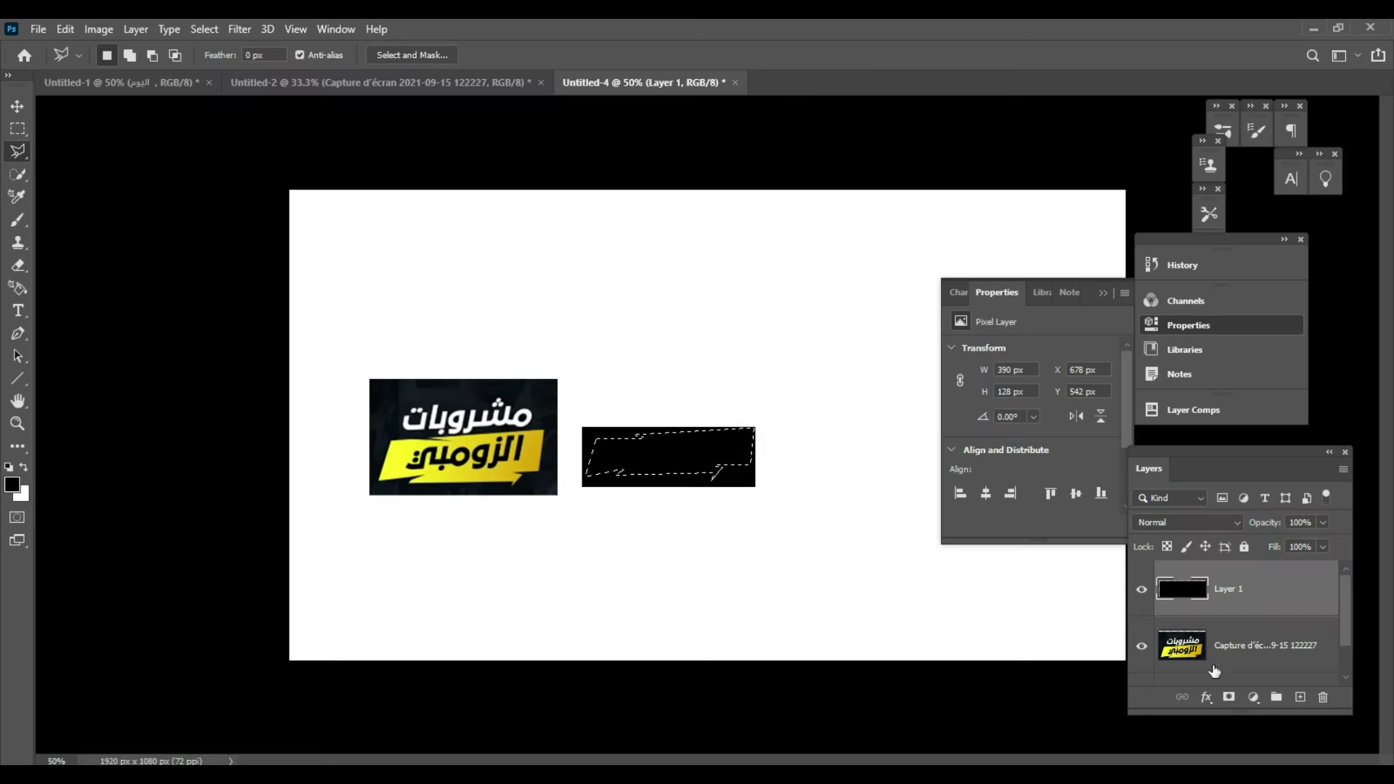
pyautogui.click(1228, 697)
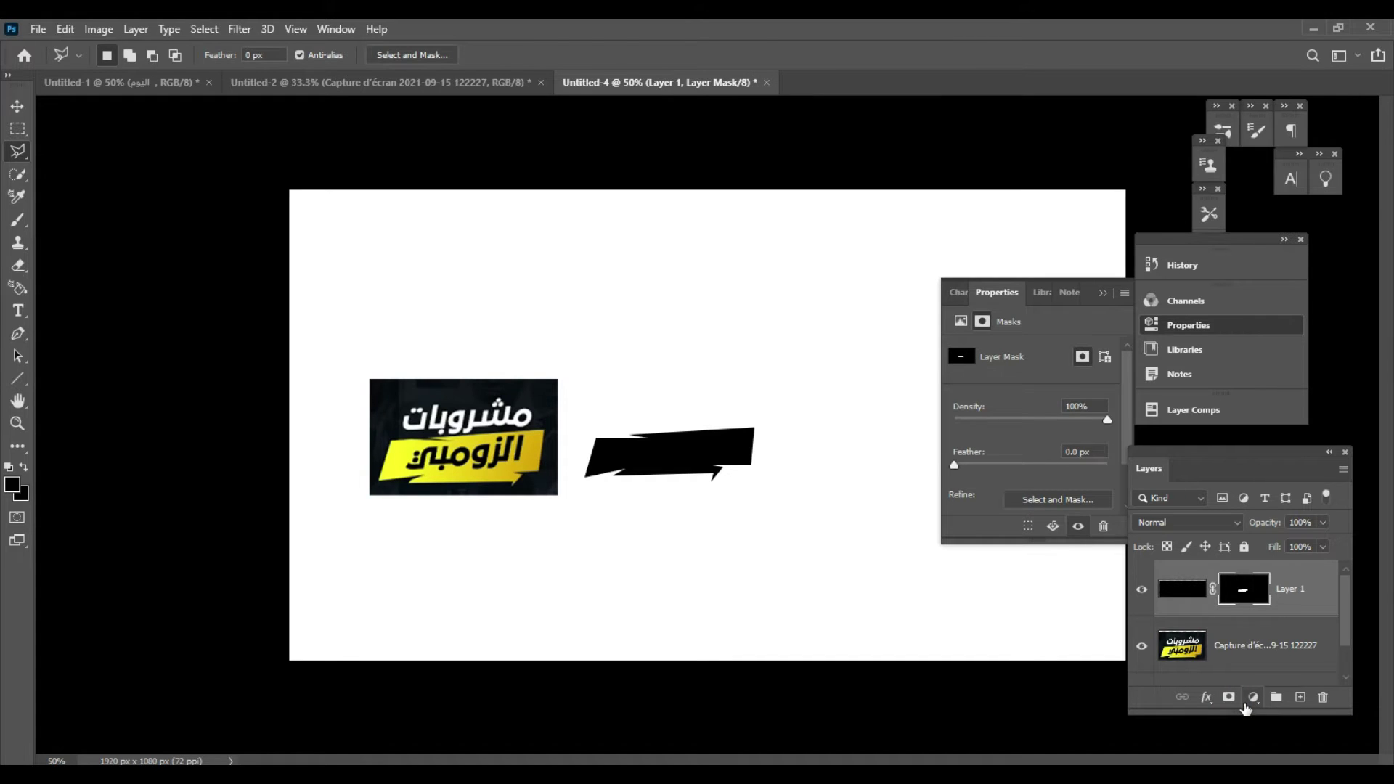
# Step: Enlarge the masked black banner slightly to about 433 px wide and 140 px high
pyautogui.hotkey('ctrl', 't')
pyautogui.moveTo(763, 491); pyautogui.dragTo(783, 497)
pyautogui.click(862, 56)
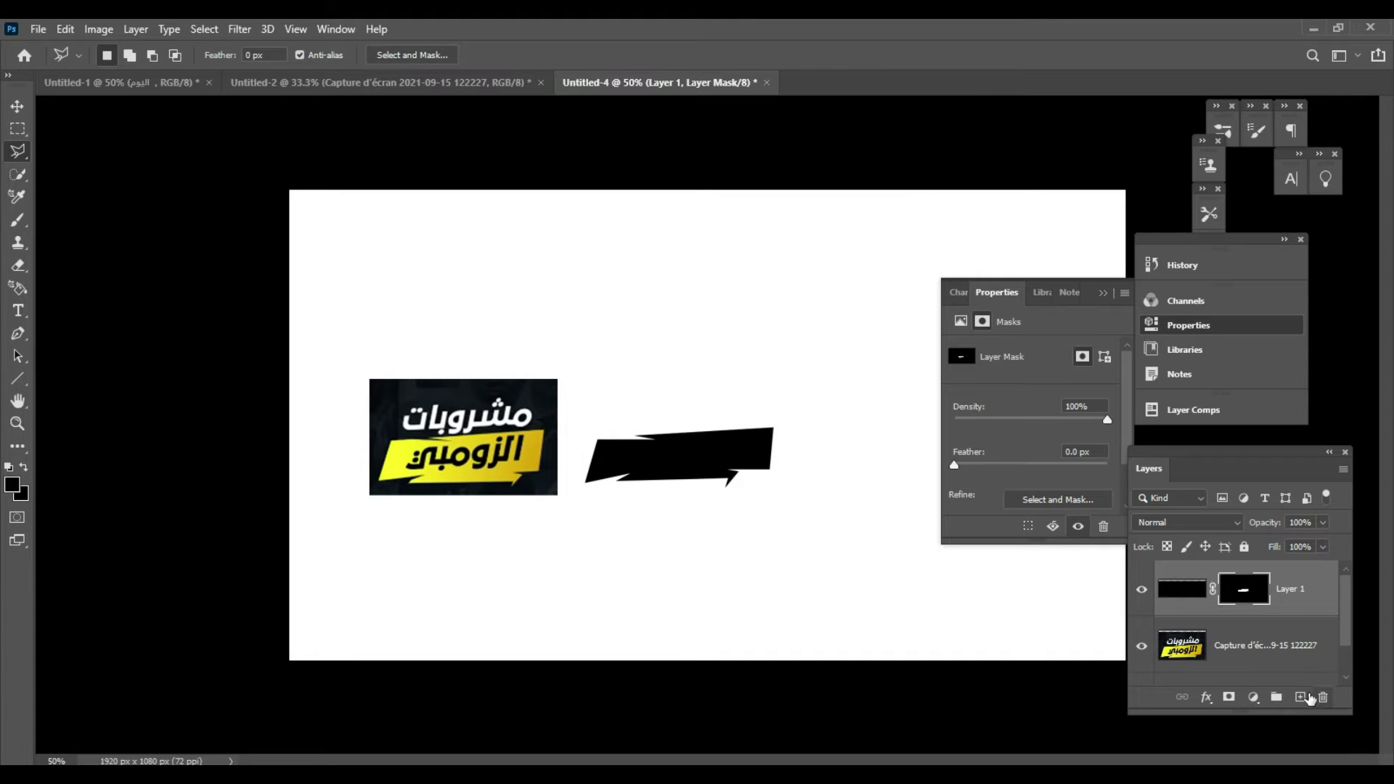
# Step: Add a blank layer and merge it with the masked banner layer into one pixel layer
pyautogui.click(1300, 697)
pyautogui.keyDown('shift'); pyautogui.click(1297, 638); pyautogui.keyUp('shift')
pyautogui.rightClick(1311, 639)
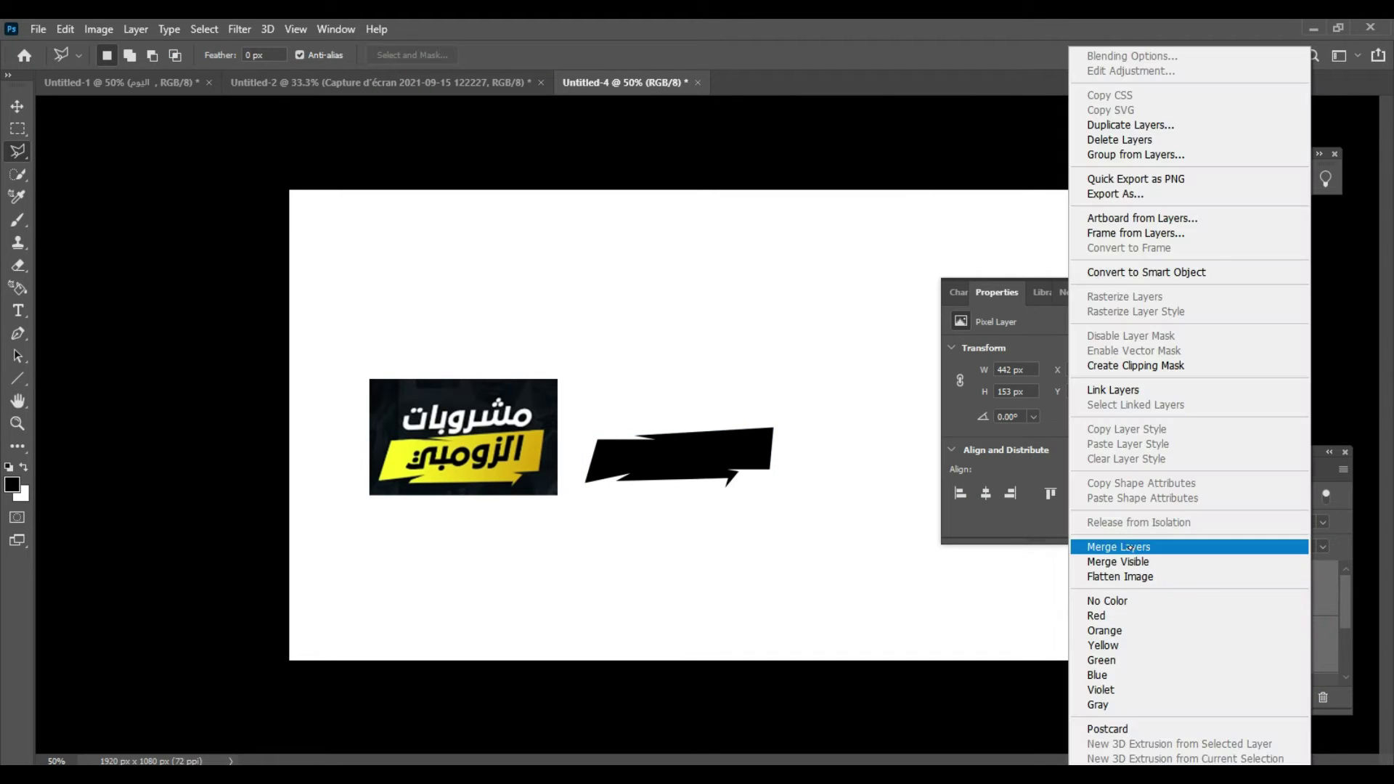
pyautogui.click(1130, 548)
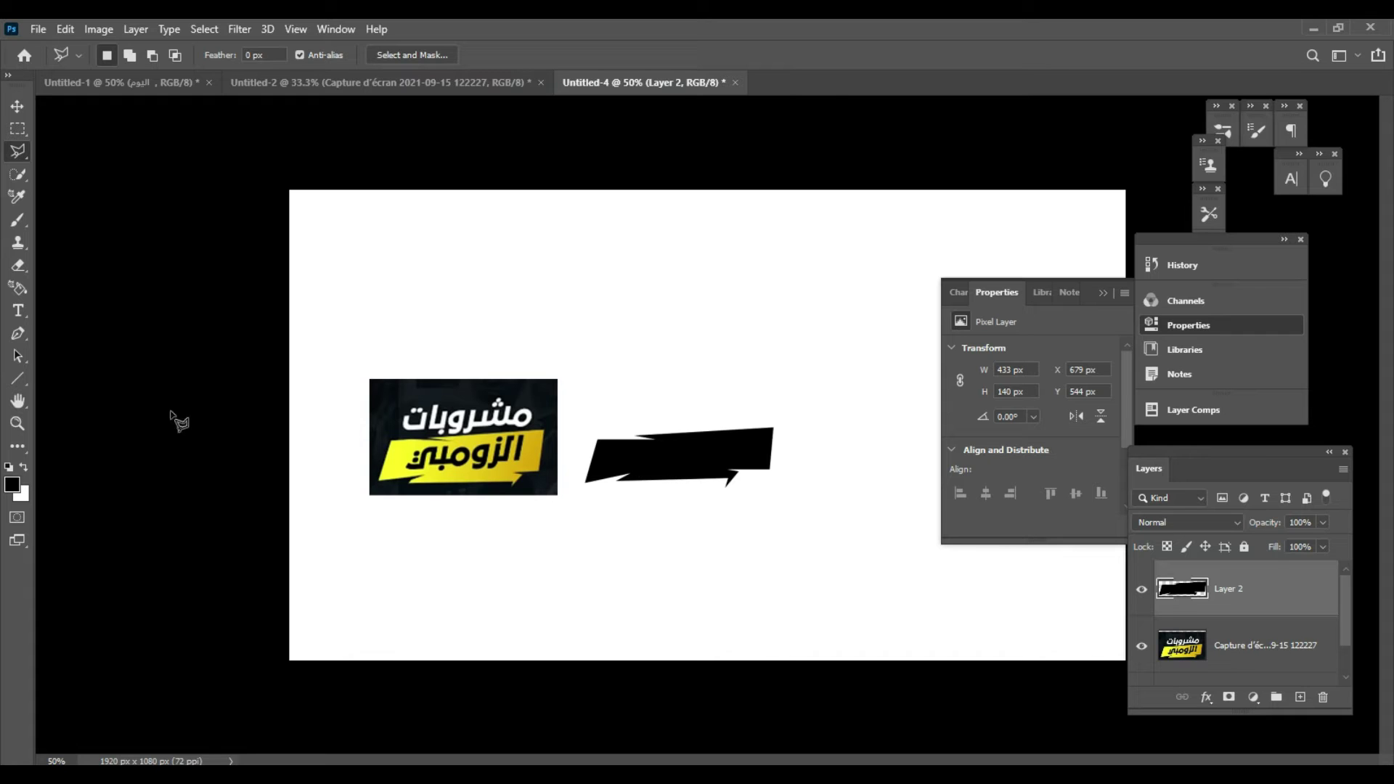
# Step: Add a yellow Gradient Overlay to the merged banner layer and open its gradient for editing
pyautogui.click(18, 219)
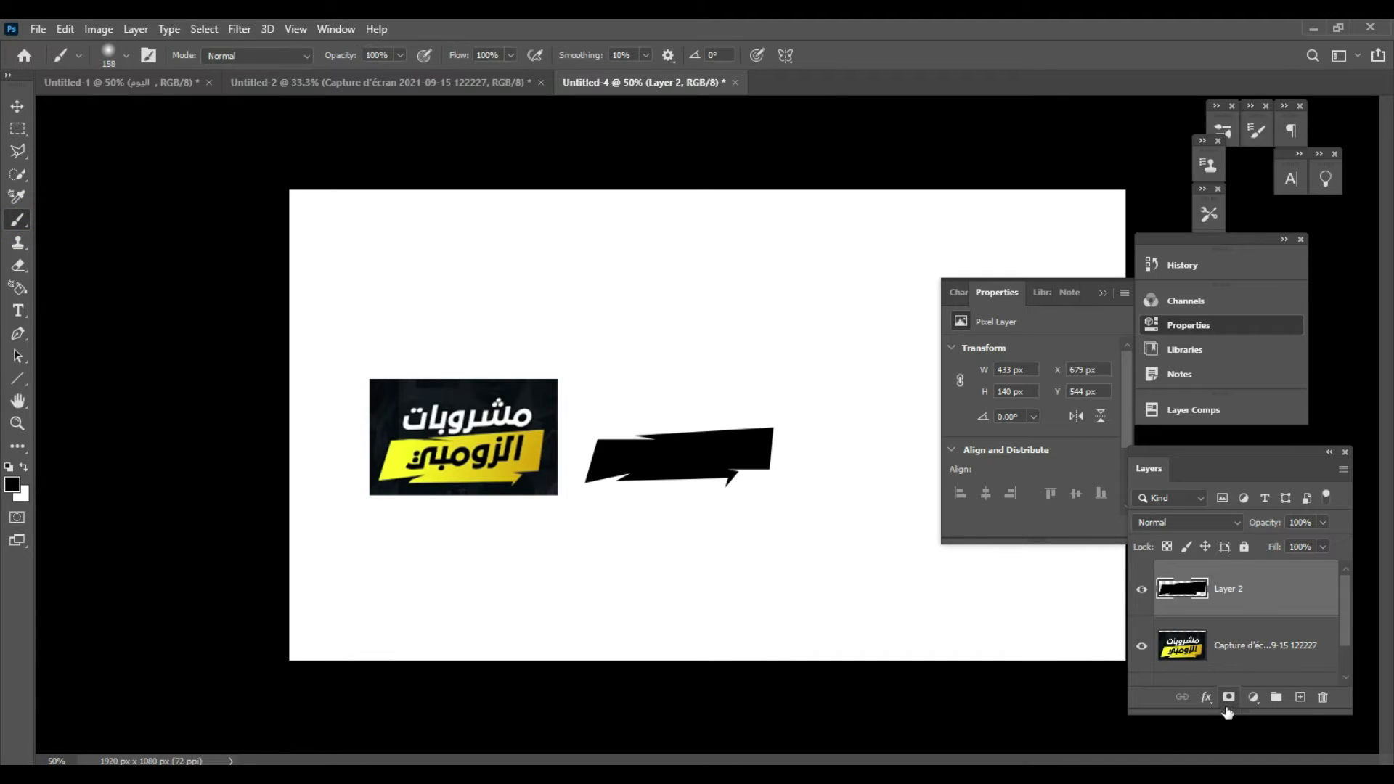
pyautogui.click(1203, 698)
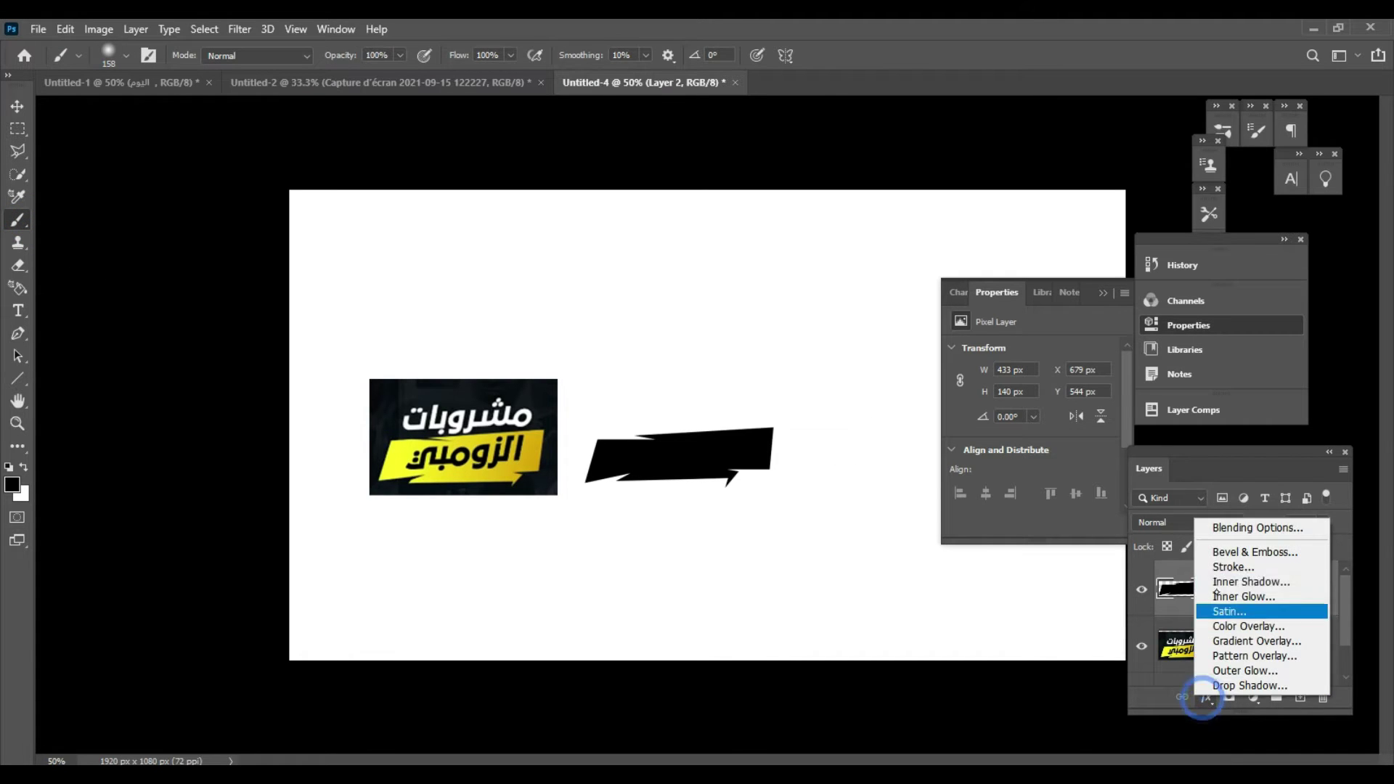
pyautogui.click(1237, 525)
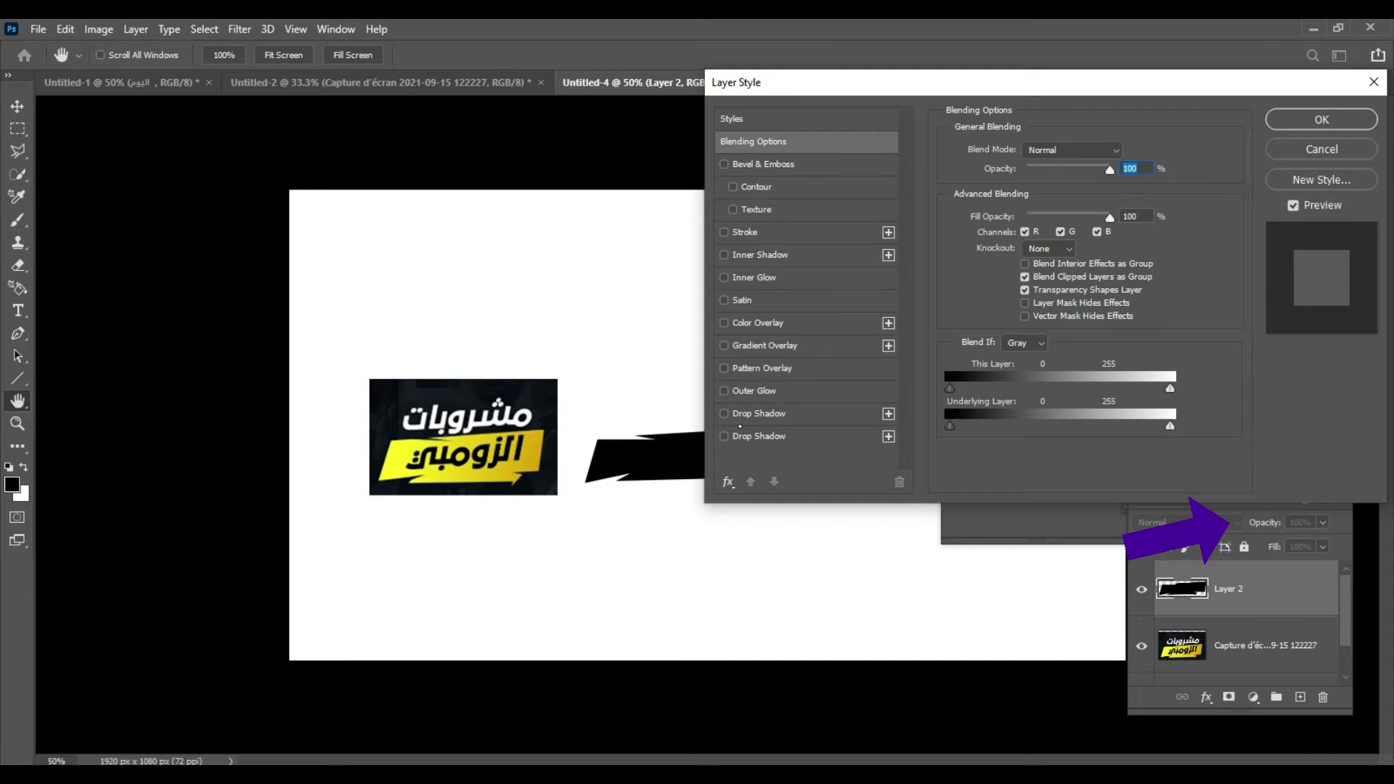
pyautogui.click(741, 347)
pyautogui.moveTo(828, 82); pyautogui.dragTo(936, 65)
pyautogui.click(1161, 172)
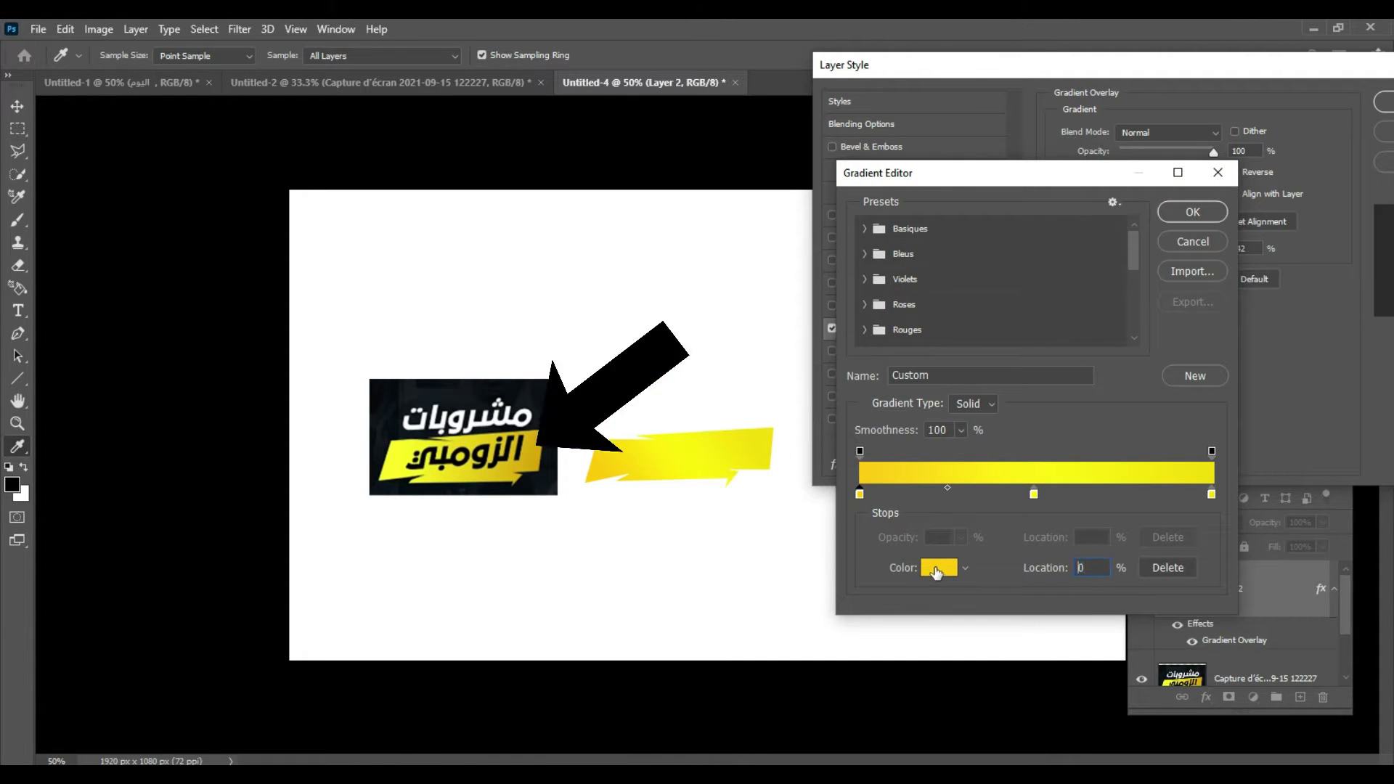
# Step: Set the gradient's start colour stop at 0% to ffe400
pyautogui.doubleClick(859, 494)
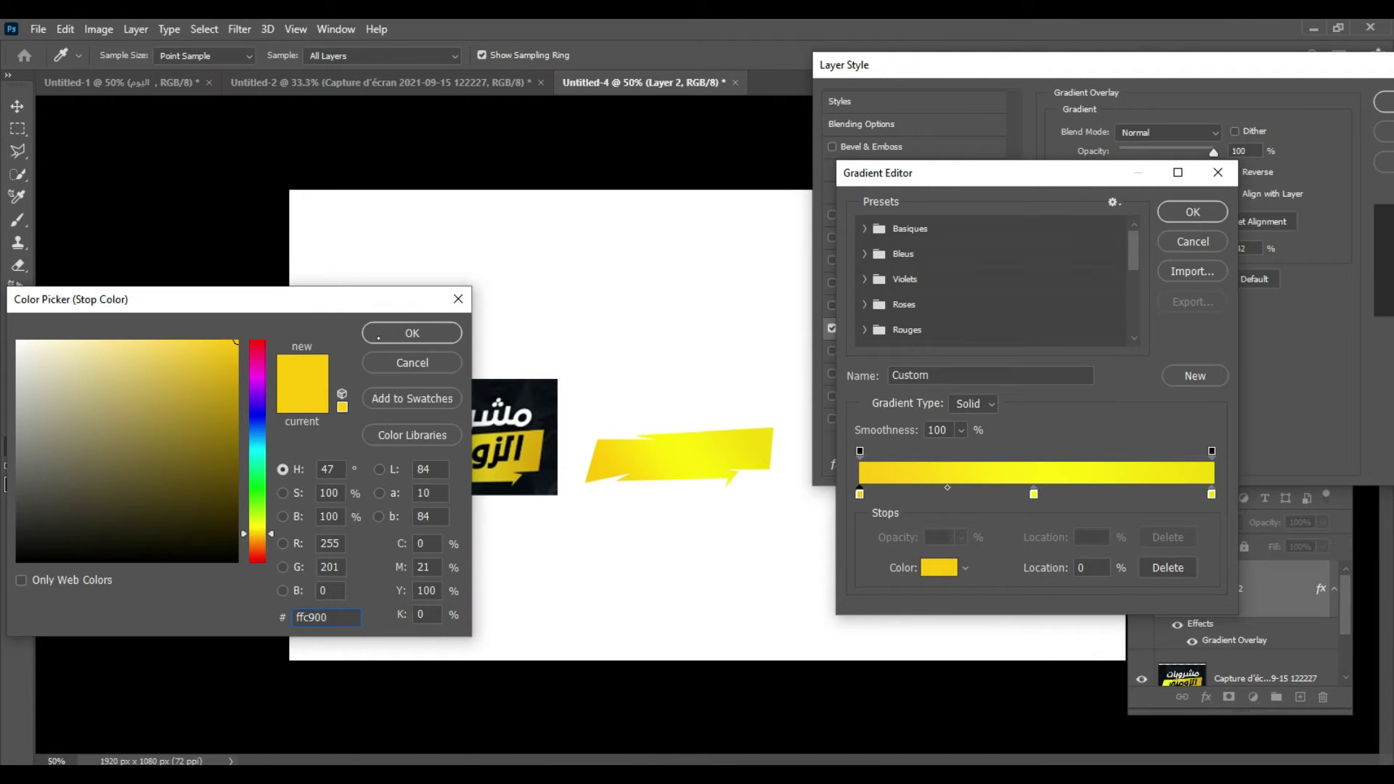
pyautogui.click(258, 529)
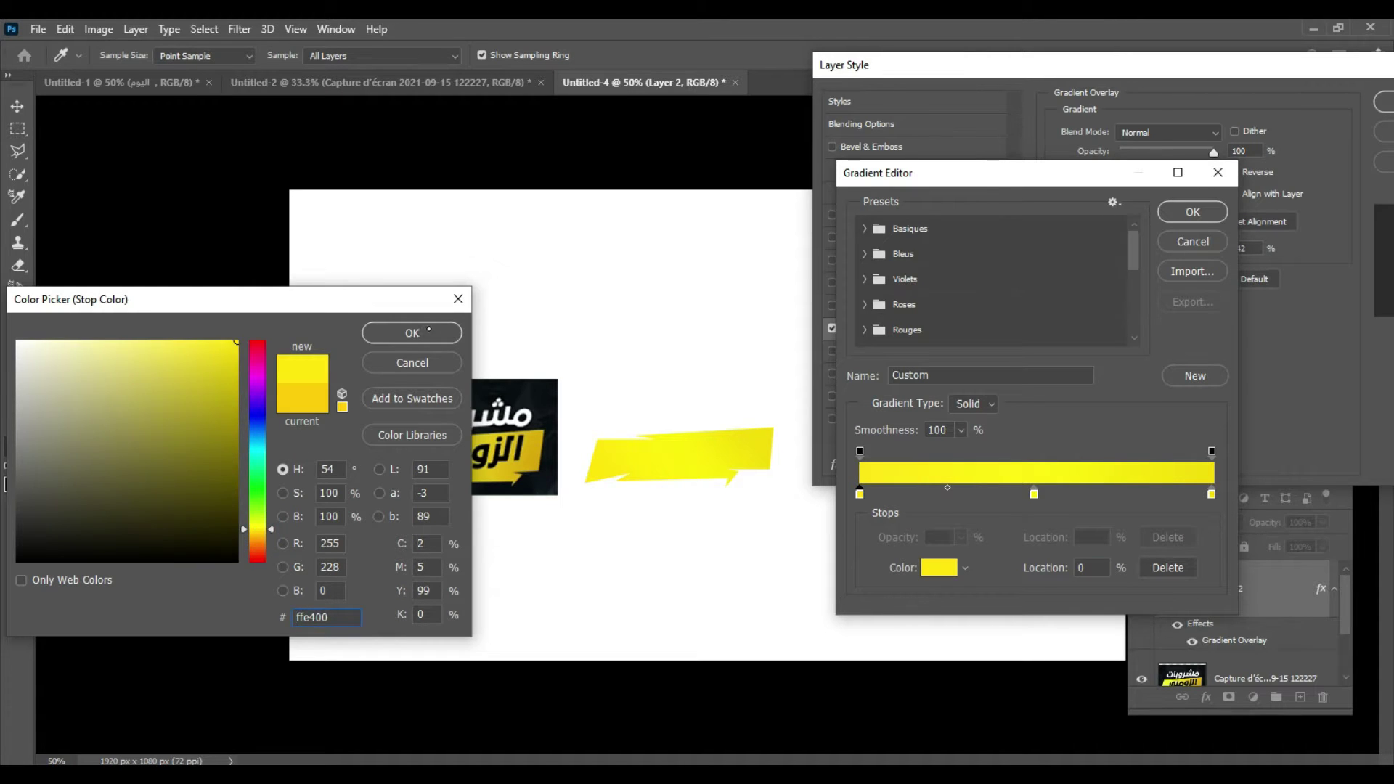
pyautogui.click(428, 331)
# Step: Set the gradient's end colour stop at 100% to ffcc00 and apply the Gradient Overlay to the banner
pyautogui.click(1211, 493)
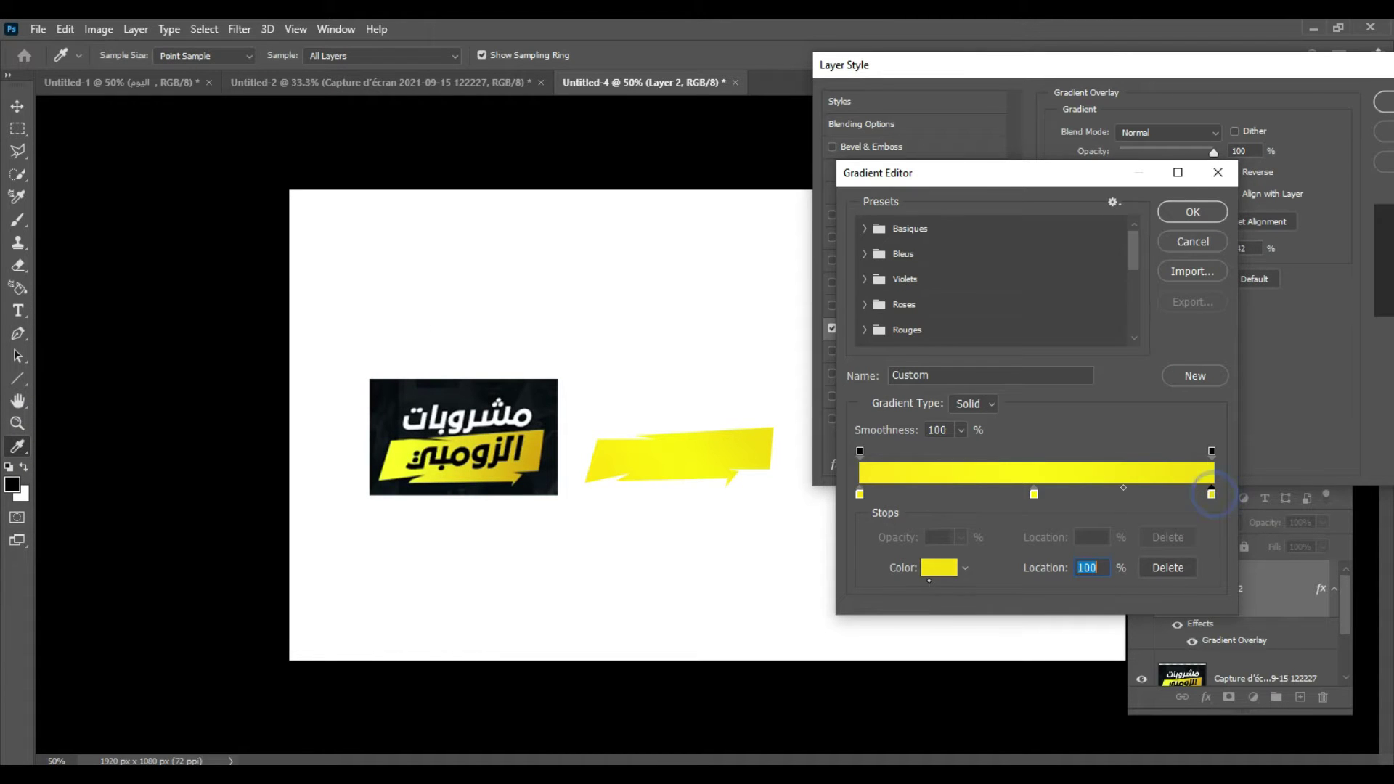
pyautogui.click(938, 567)
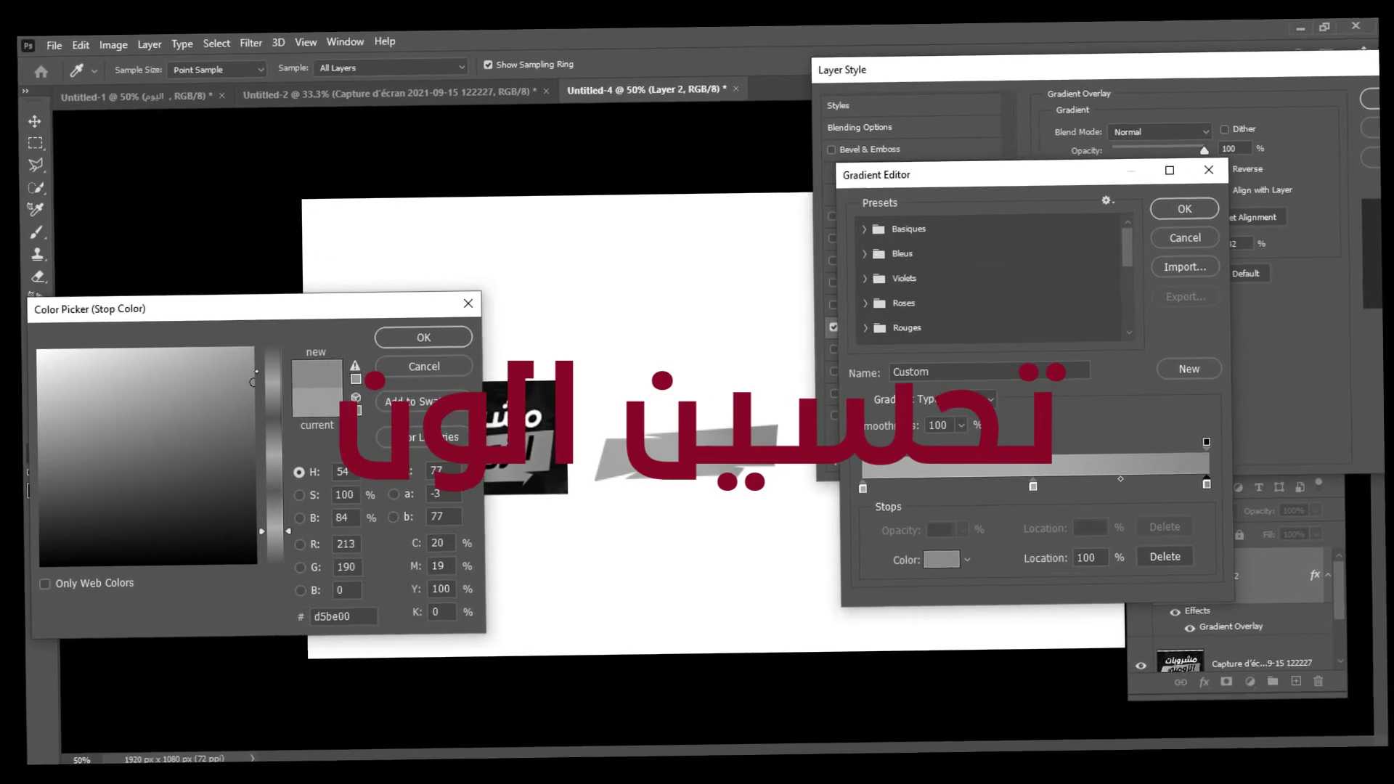
pyautogui.click(258, 543)
pyautogui.moveTo(295, 543); pyautogui.dragTo(296, 535)
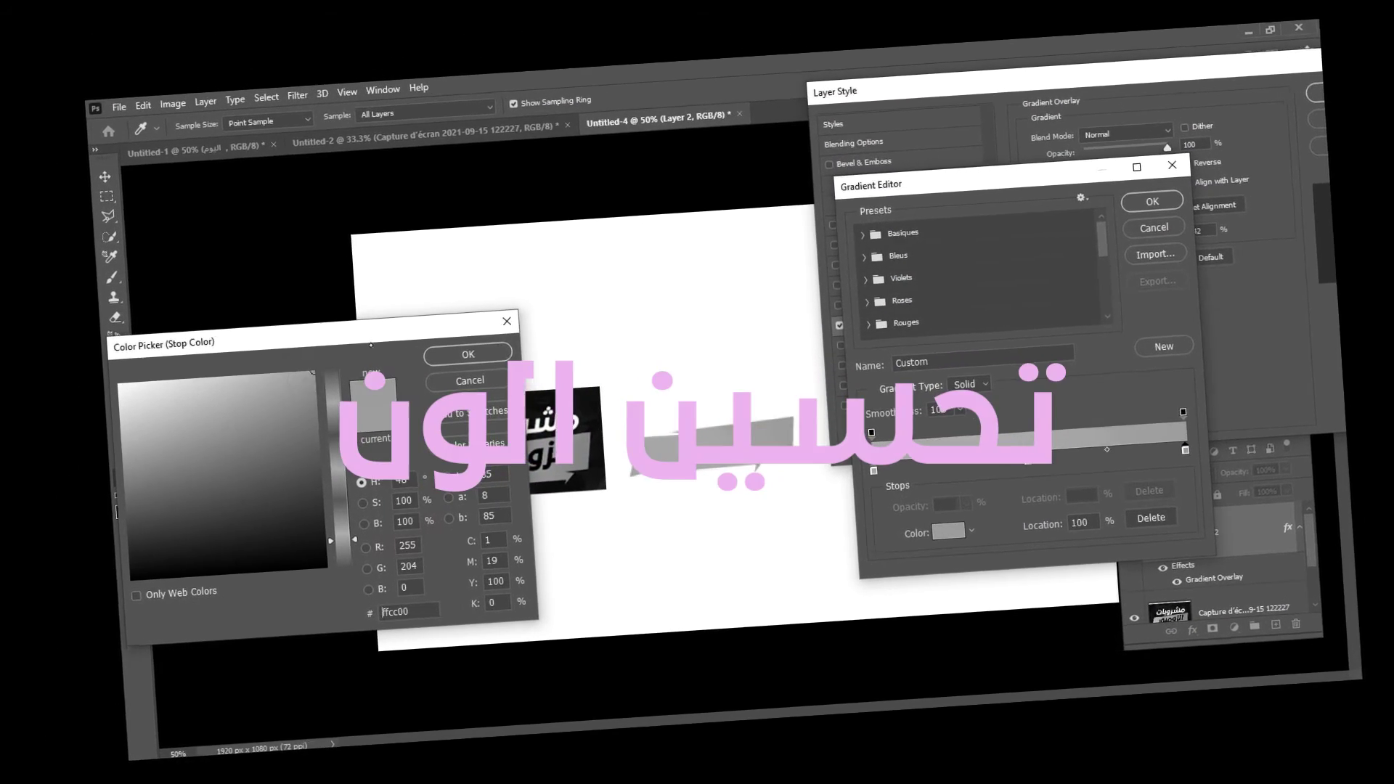
pyautogui.press('Return')
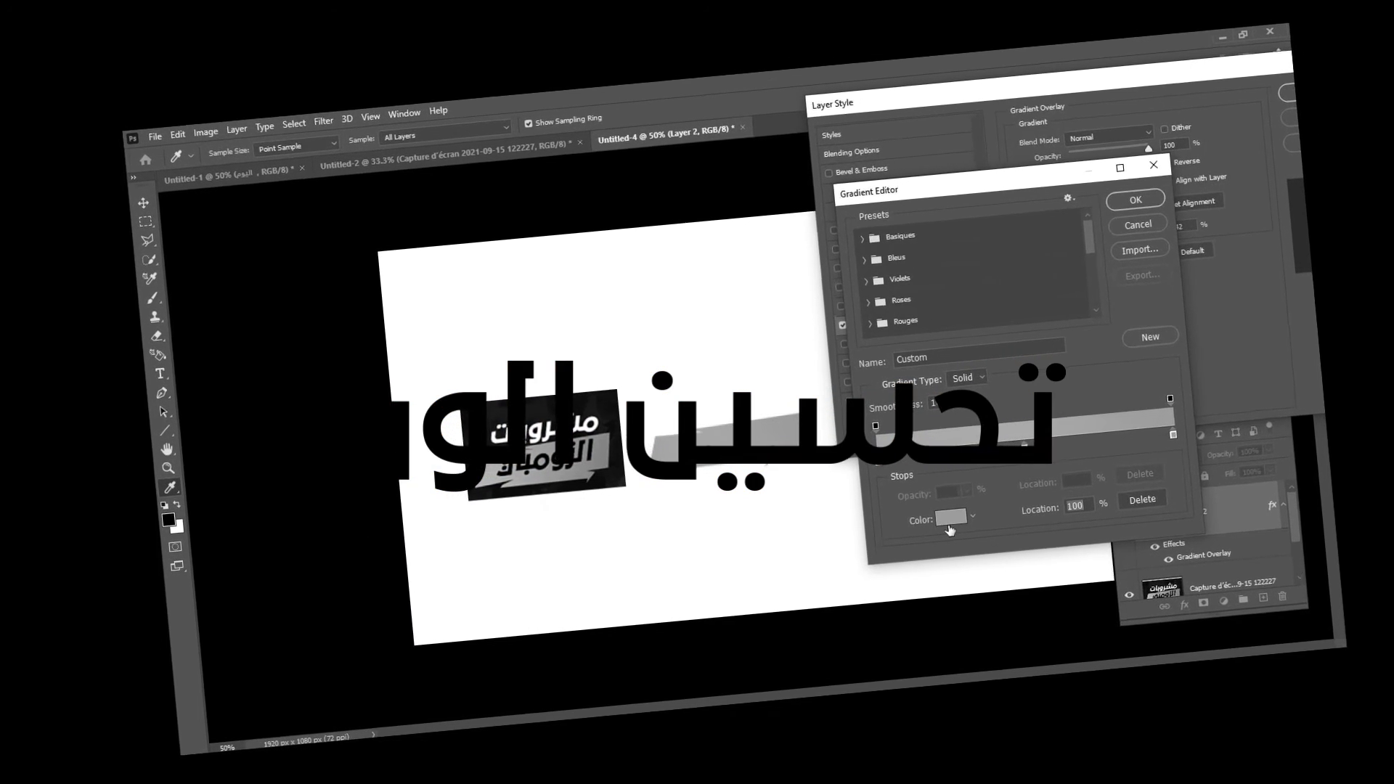
pyautogui.click(949, 523)
pyautogui.press('Return')
pyautogui.click(1191, 212)
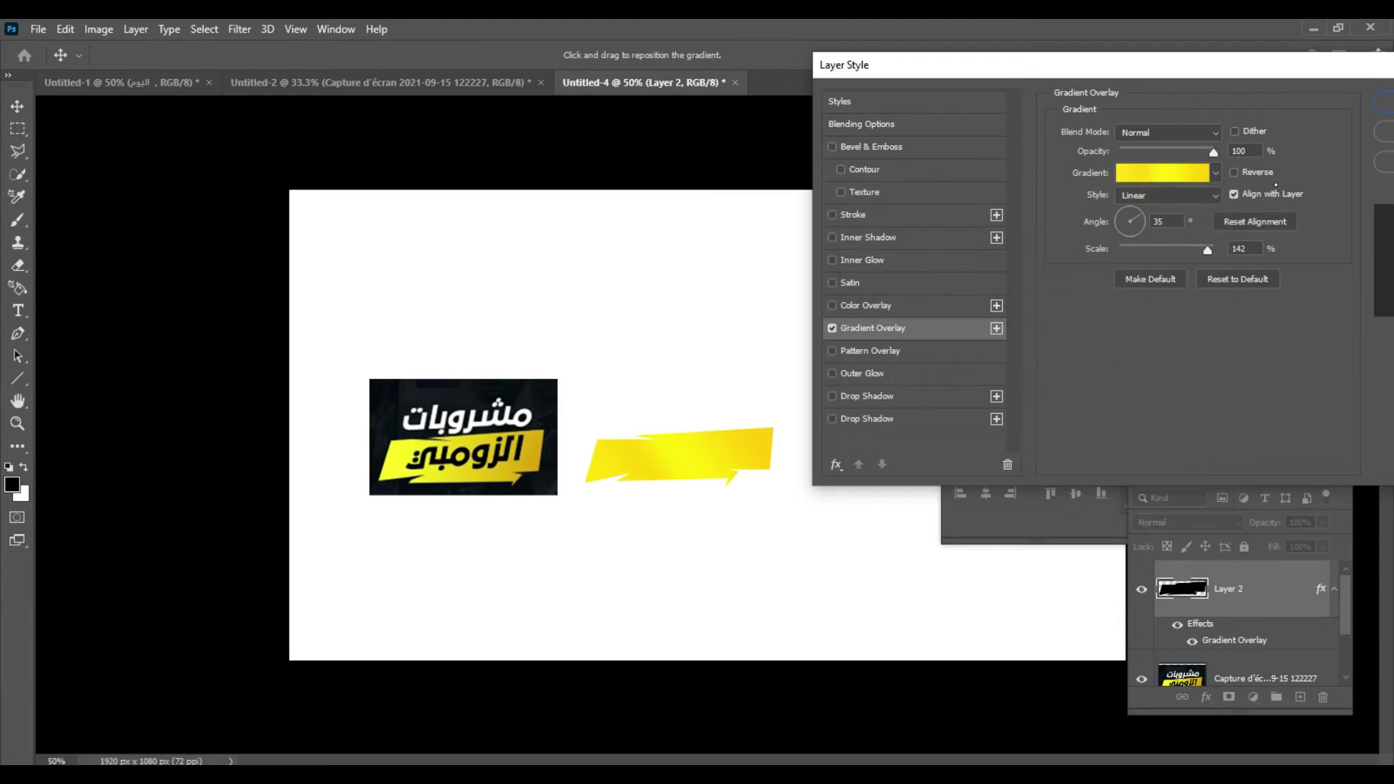
pyautogui.press('Return')
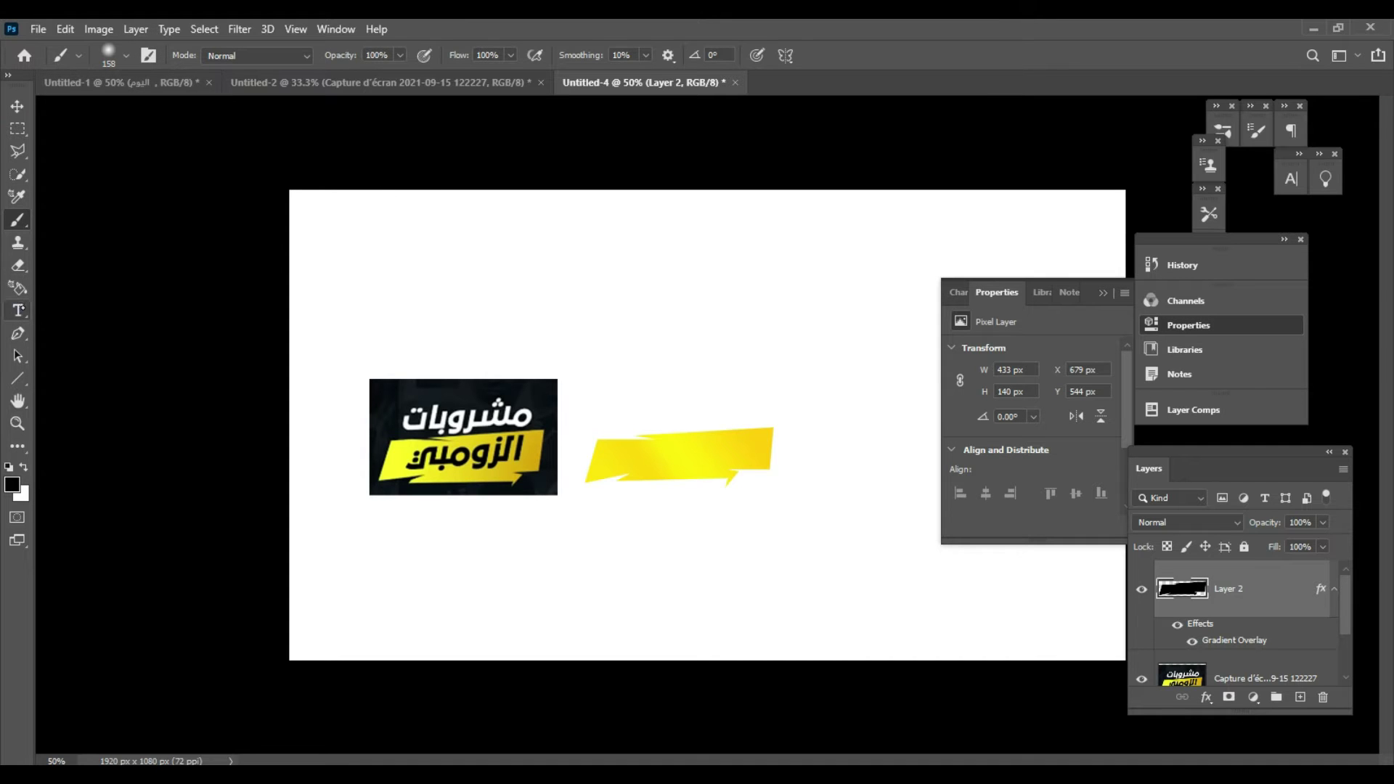
# Step: Add the black text "الزومبي" in 29LT Bukra Bold, 72 pt, in the middle of the yellow banner
pyautogui.click(18, 310)
pyautogui.click(250, 55)
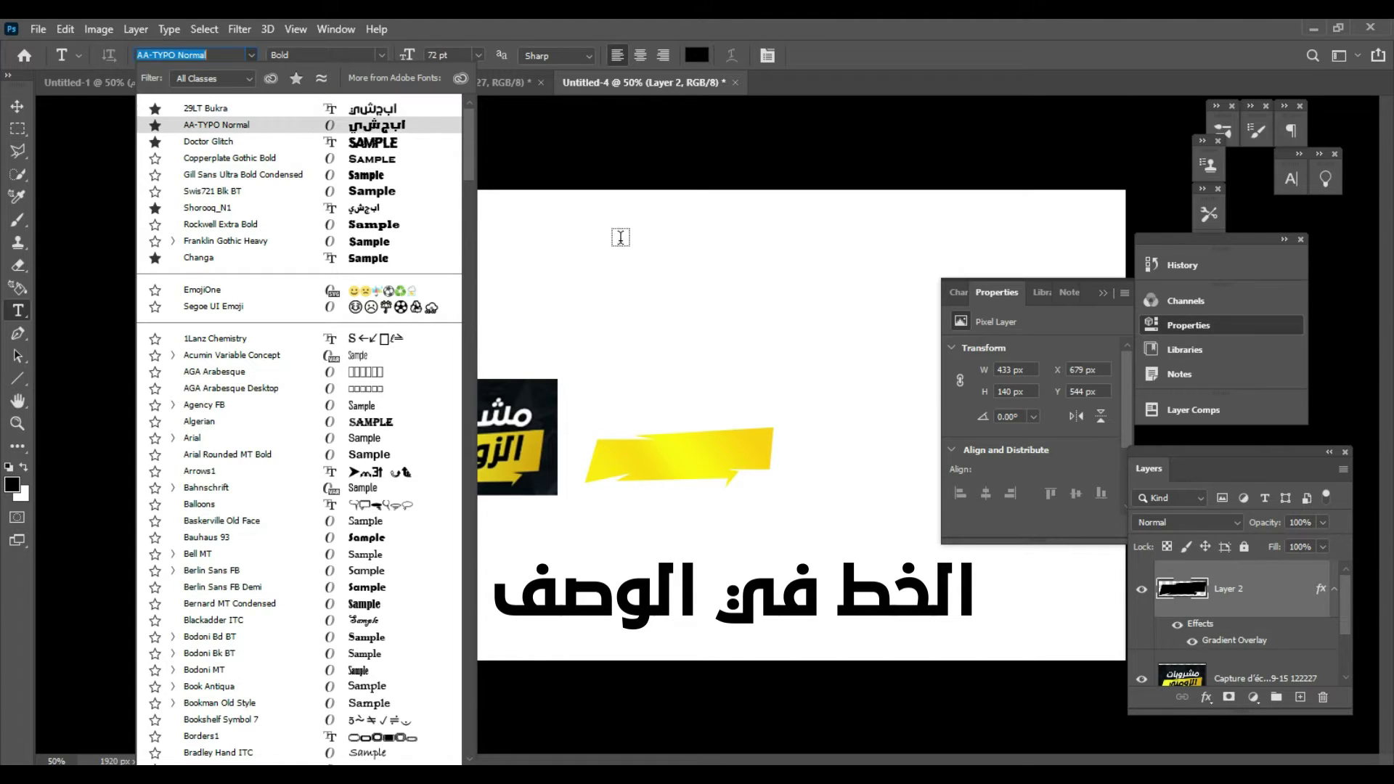
pyautogui.click(619, 446)
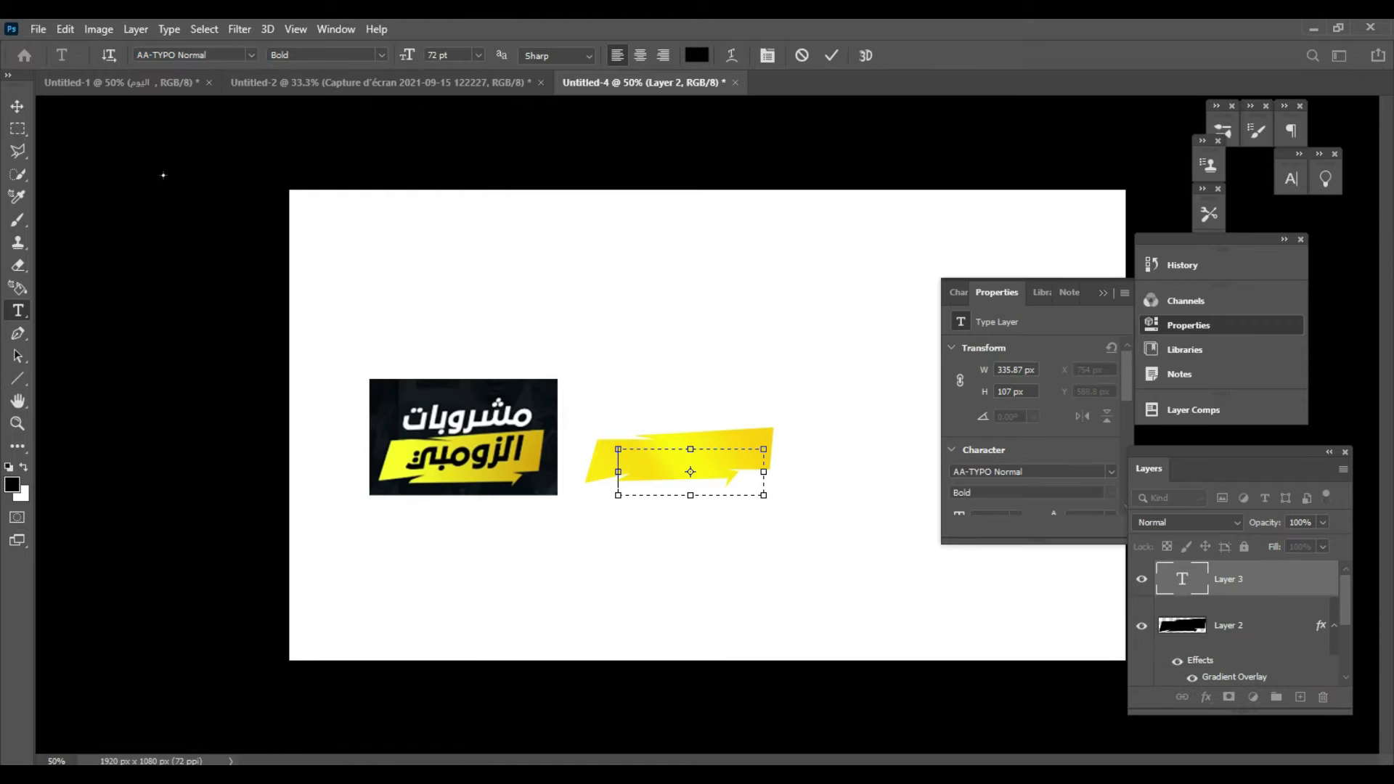
pyautogui.write('الزومبي')
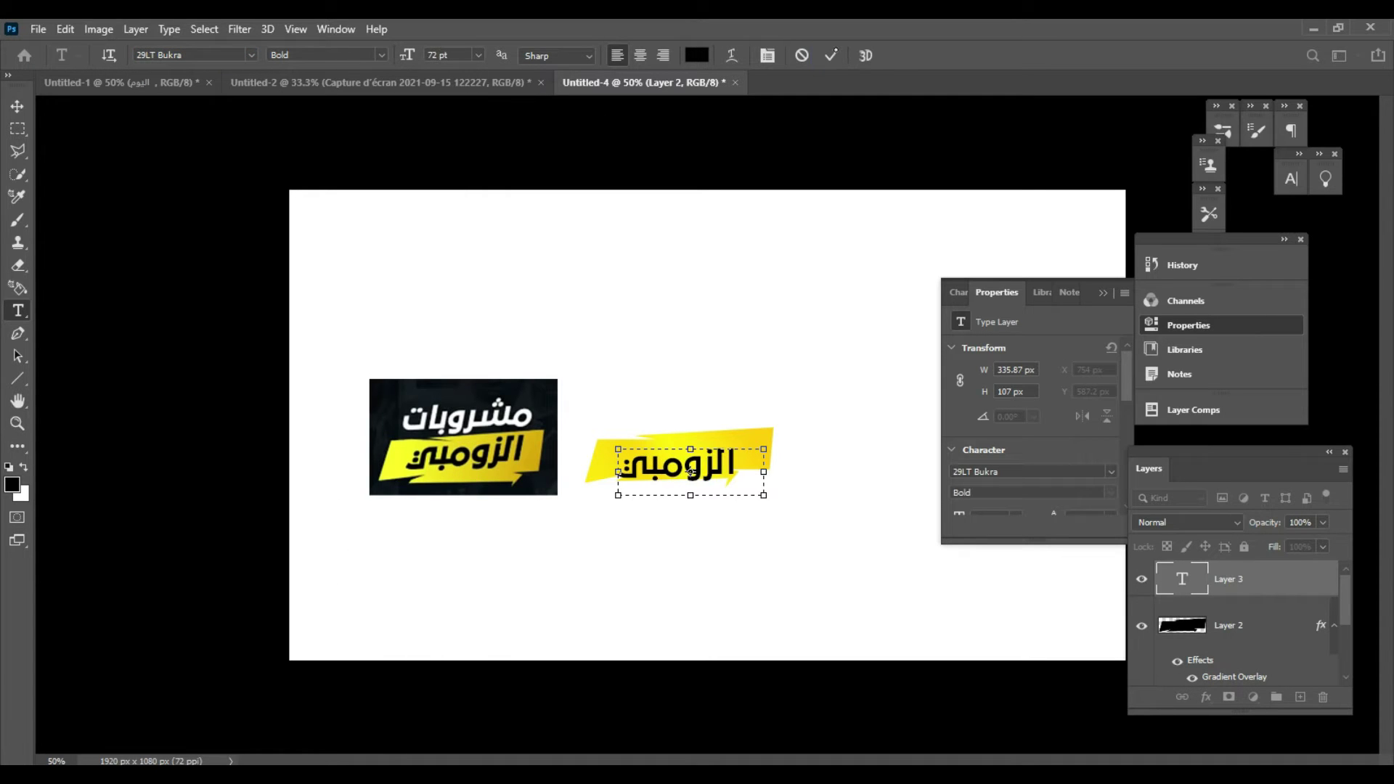
pyautogui.click(713, 530)
pyautogui.click(696, 55)
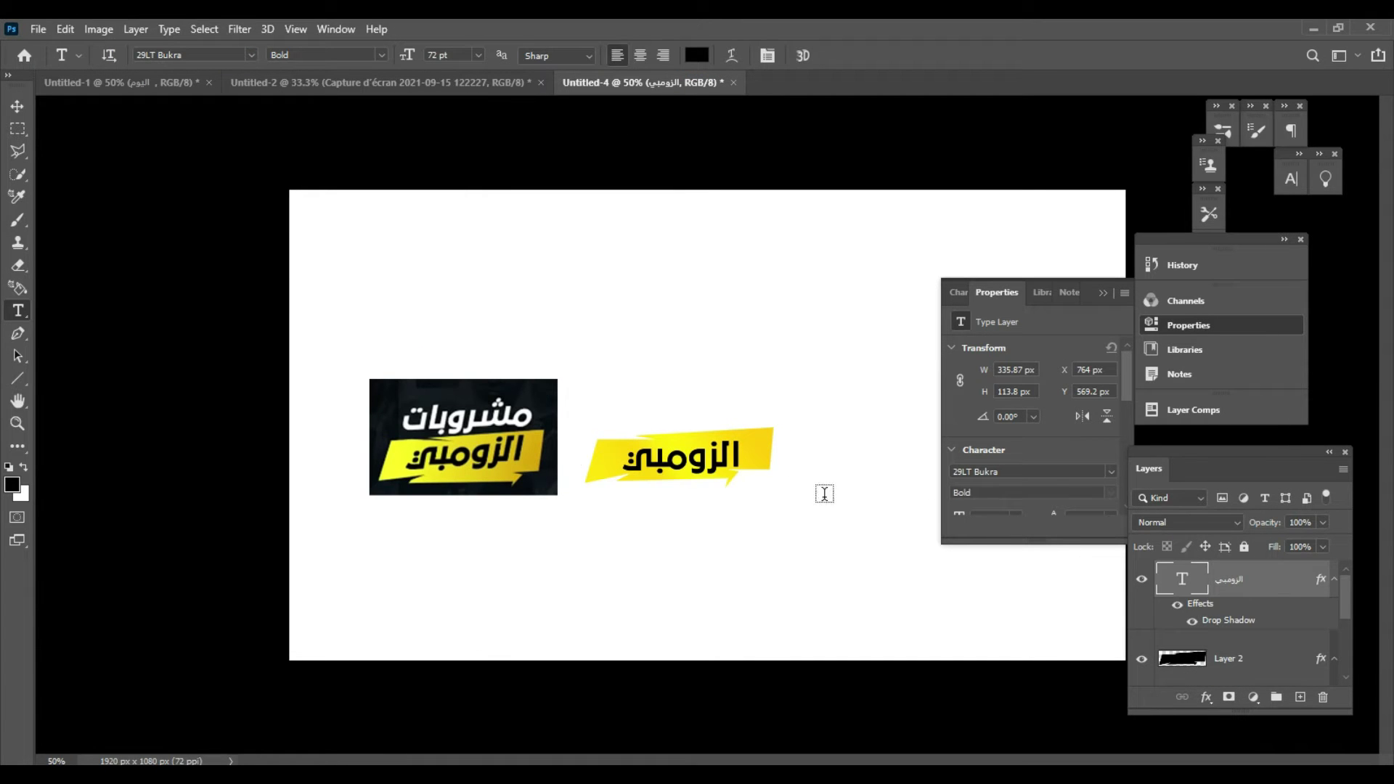
# Step: Rasterize the "الزومبي" text layer into a pixel layer
pyautogui.click(21, 217)
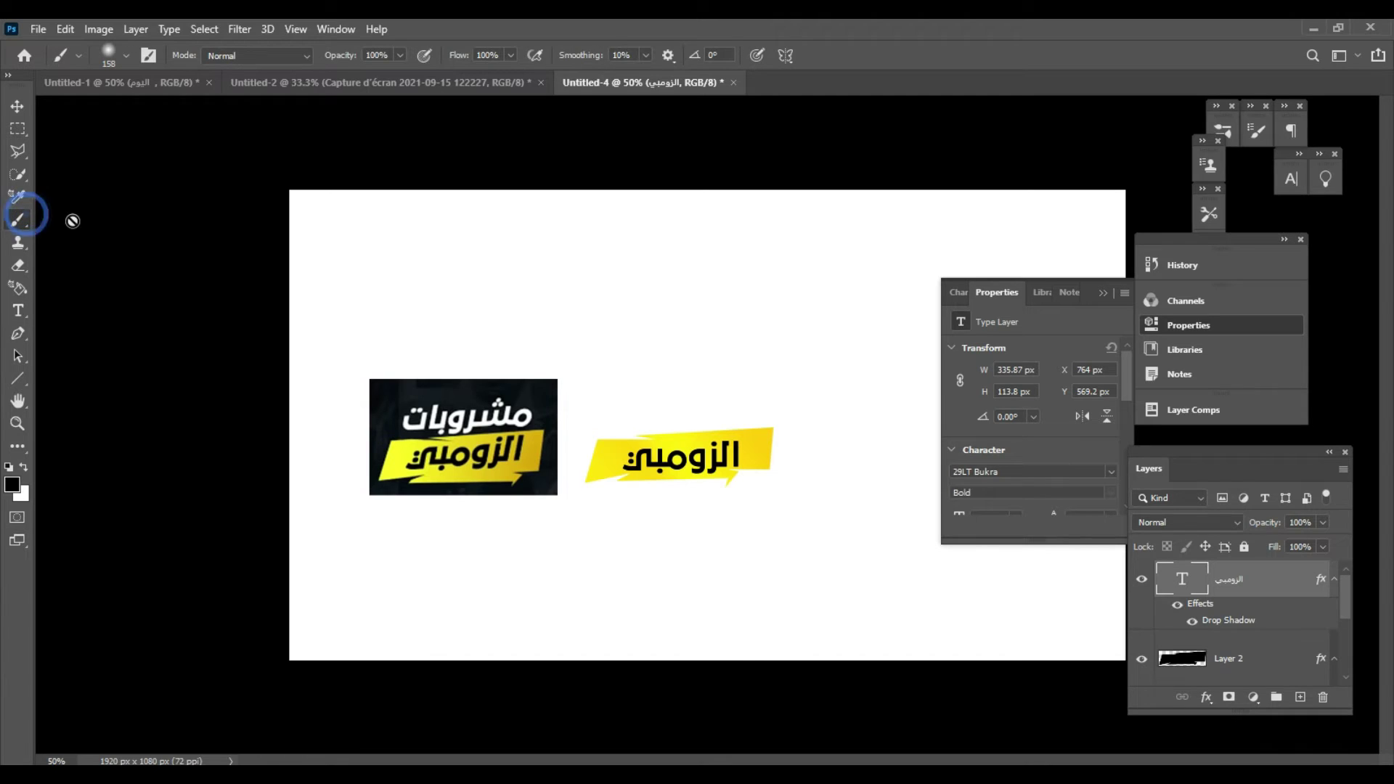
pyautogui.click(488, 314)
pyautogui.click(649, 320)
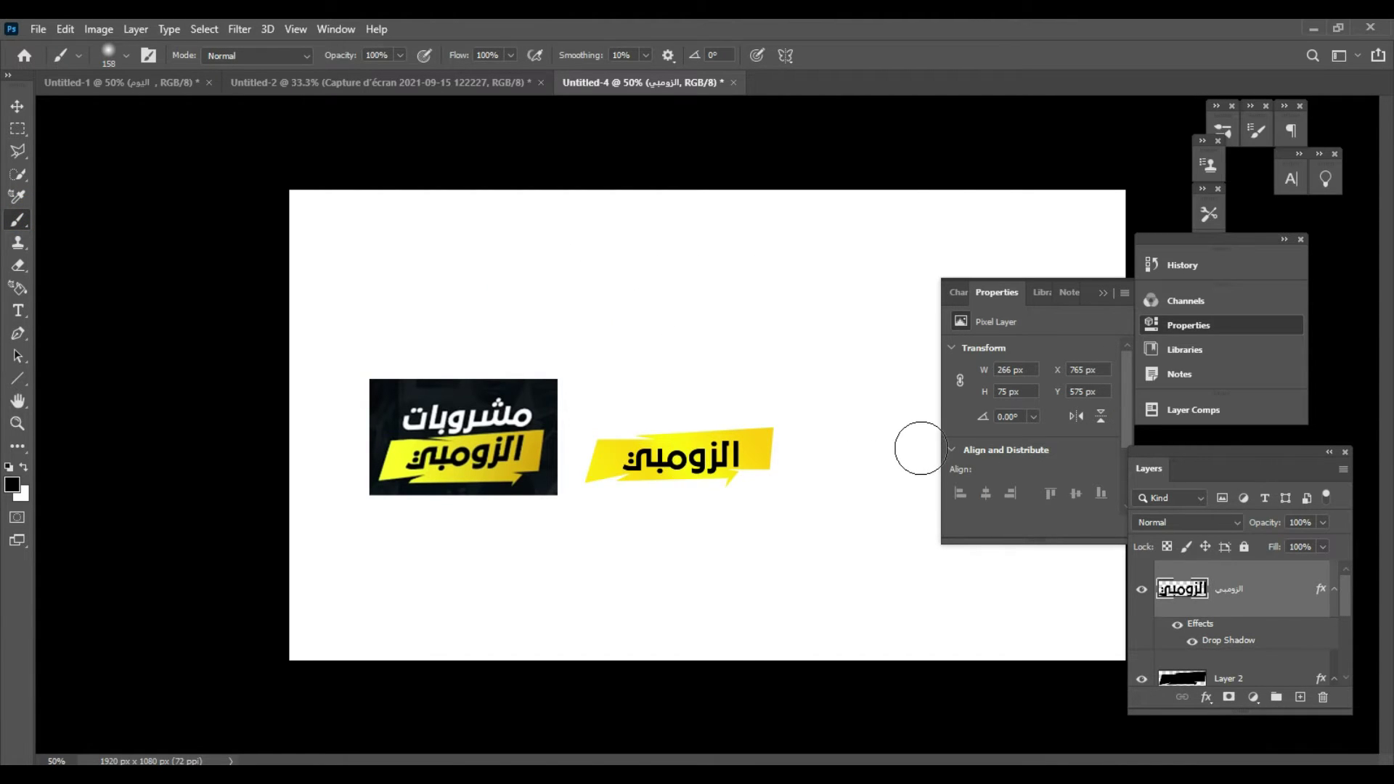
# Step: Slant the "الزومبي" lettering to follow the banner's angle, enlarge it slightly and centre it on the yellow banner
pyautogui.hotkey('ctrl', 't')
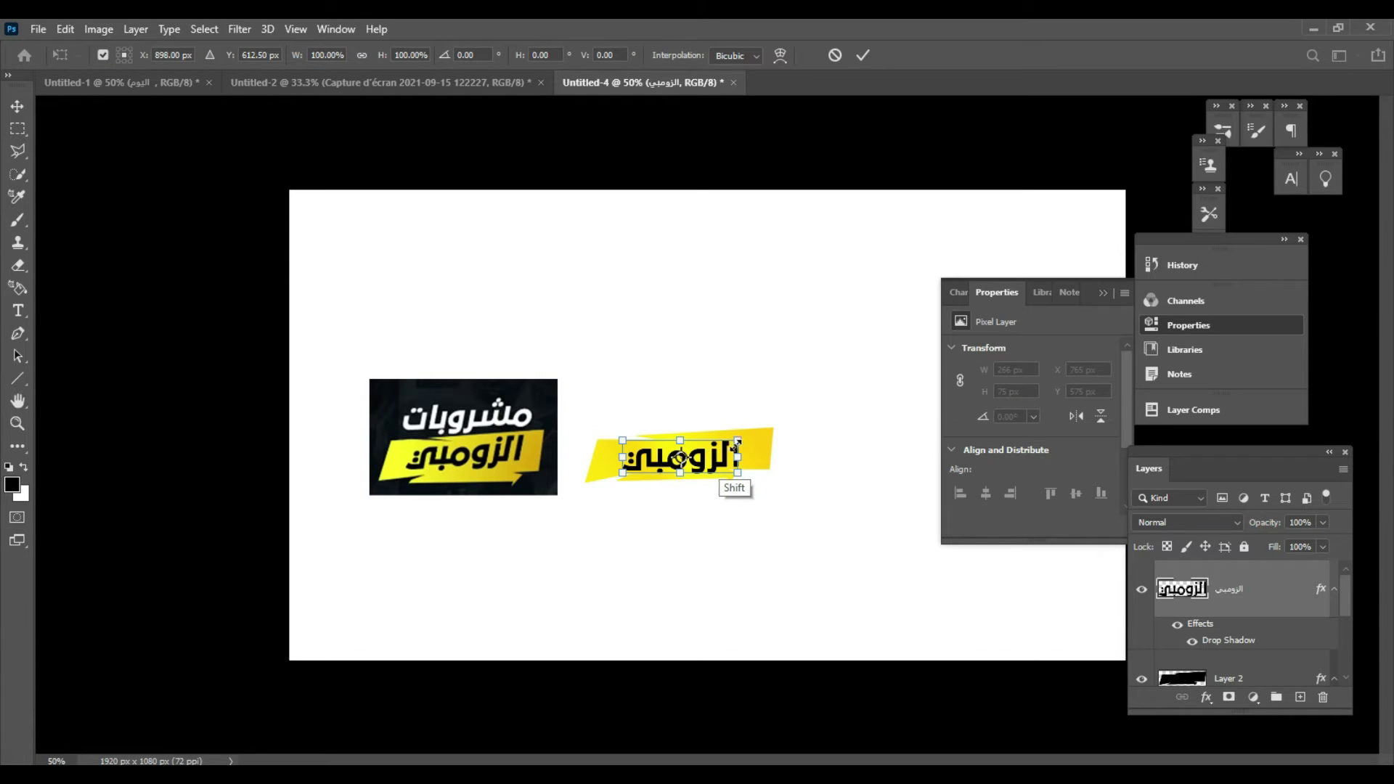
pyautogui.moveTo(737, 440); pyautogui.dragTo(745, 438)
pyautogui.moveTo(626, 445)
pyautogui.mouseDown()
pyautogui.moveTo(617, 462)
pyautogui.moveTo(632, 460)
pyautogui.mouseUp()
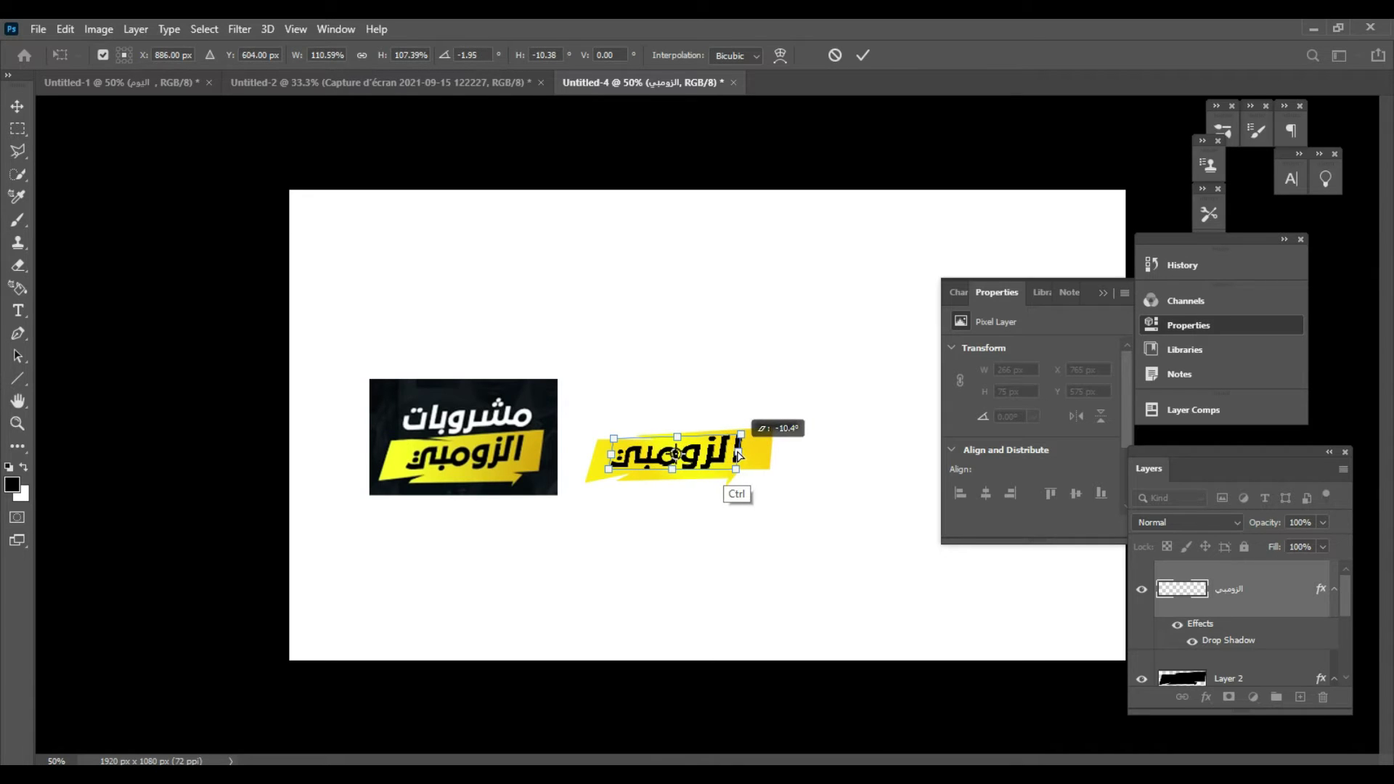
pyautogui.moveTo(609, 470)
pyautogui.mouseDown()
pyautogui.moveTo(591, 479)
pyautogui.moveTo(633, 462)
pyautogui.mouseUp()
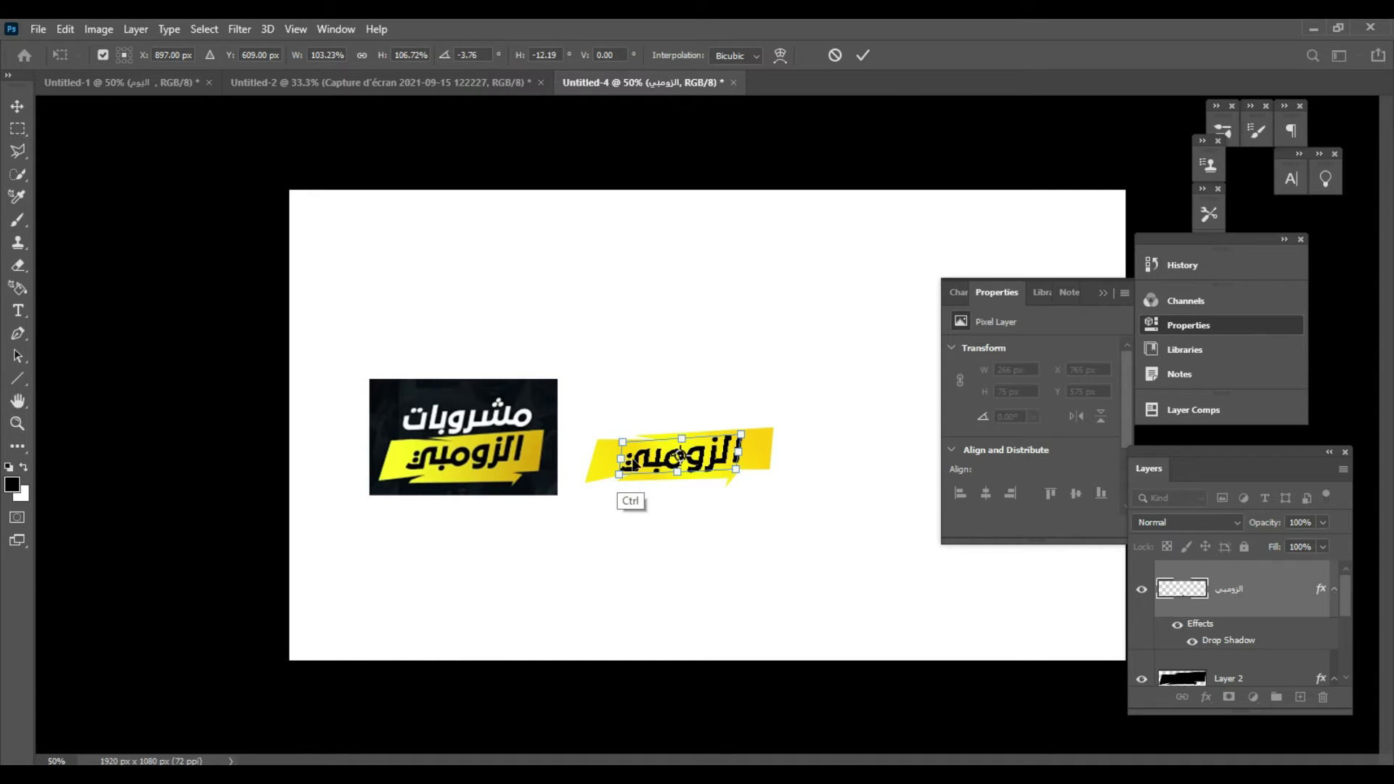
pyautogui.click(863, 56)
pyautogui.press('b')
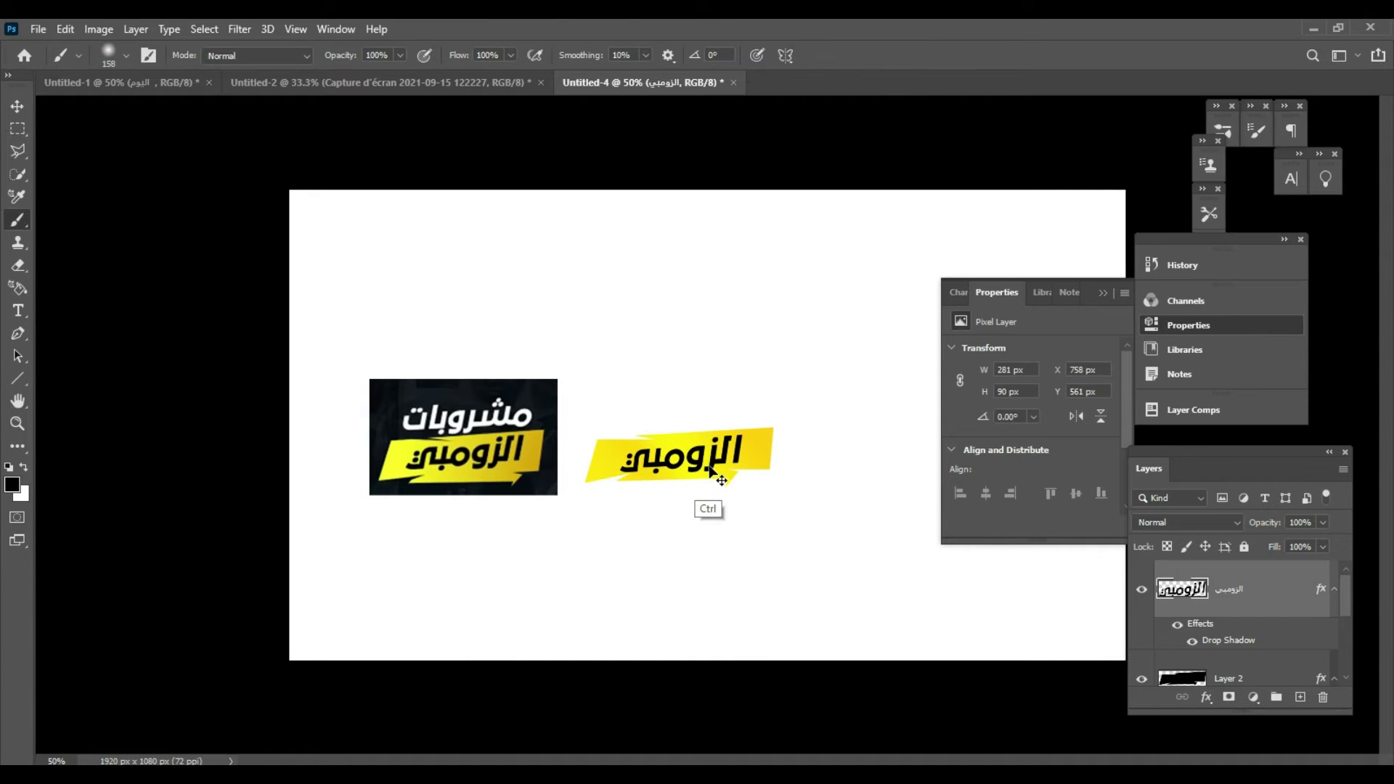
pyautogui.moveTo(713, 472); pyautogui.dragTo(707, 467)
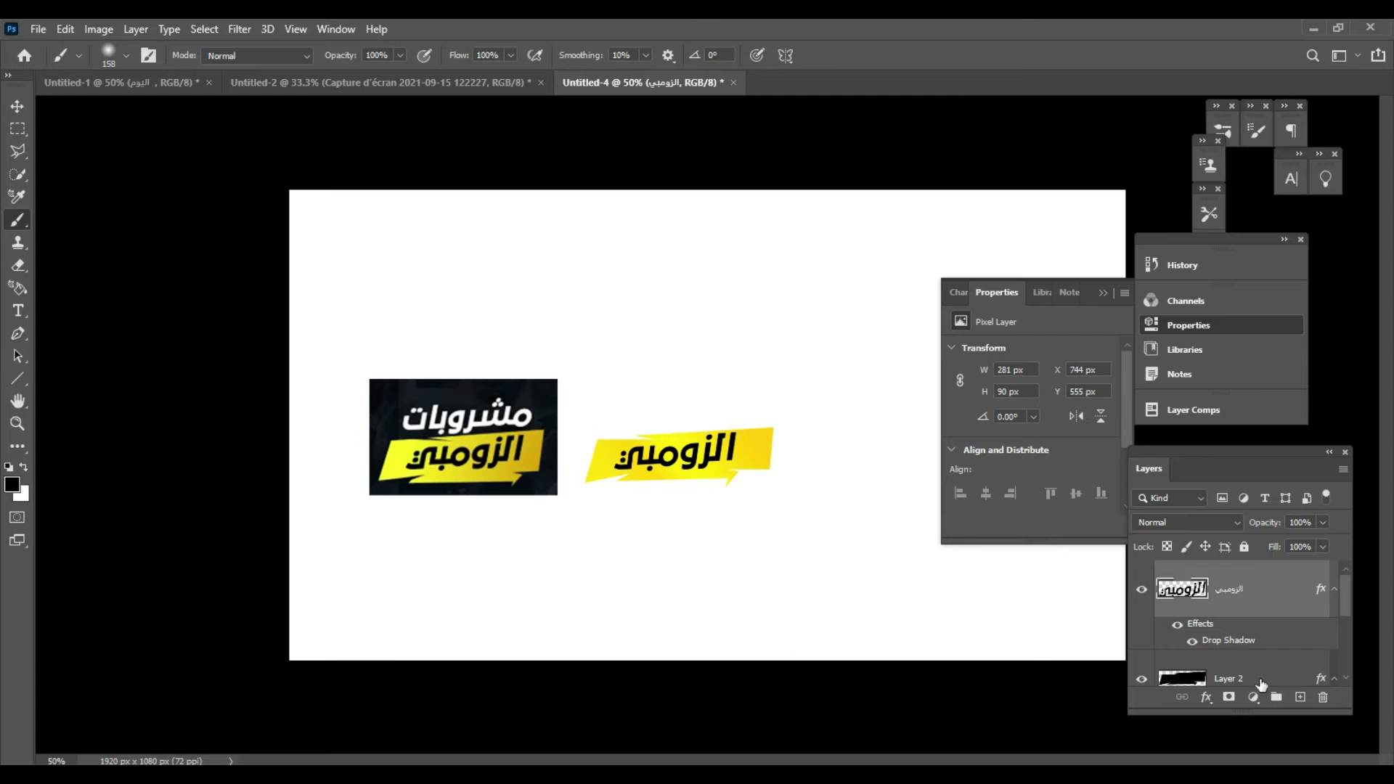
# Step: Paint a black background of about 510 × 287 px behind the yellow banner on the Capture d'écran layer, using a rectangular selection and a 322 px brush
pyautogui.click(1300, 698)
pyautogui.moveTo(1234, 579); pyautogui.dragTo(1236, 633)
pyautogui.hotkey('ctrl', 'e')
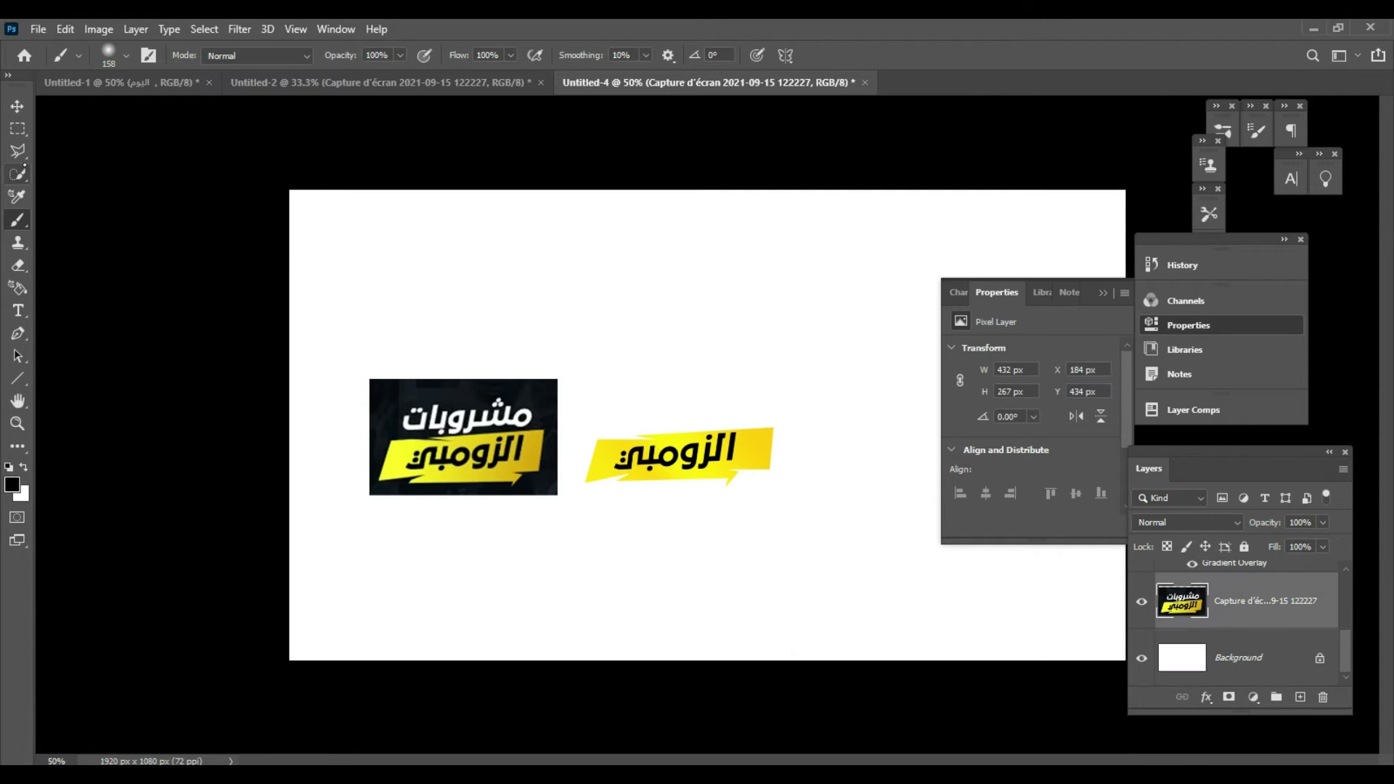
pyautogui.click(18, 130)
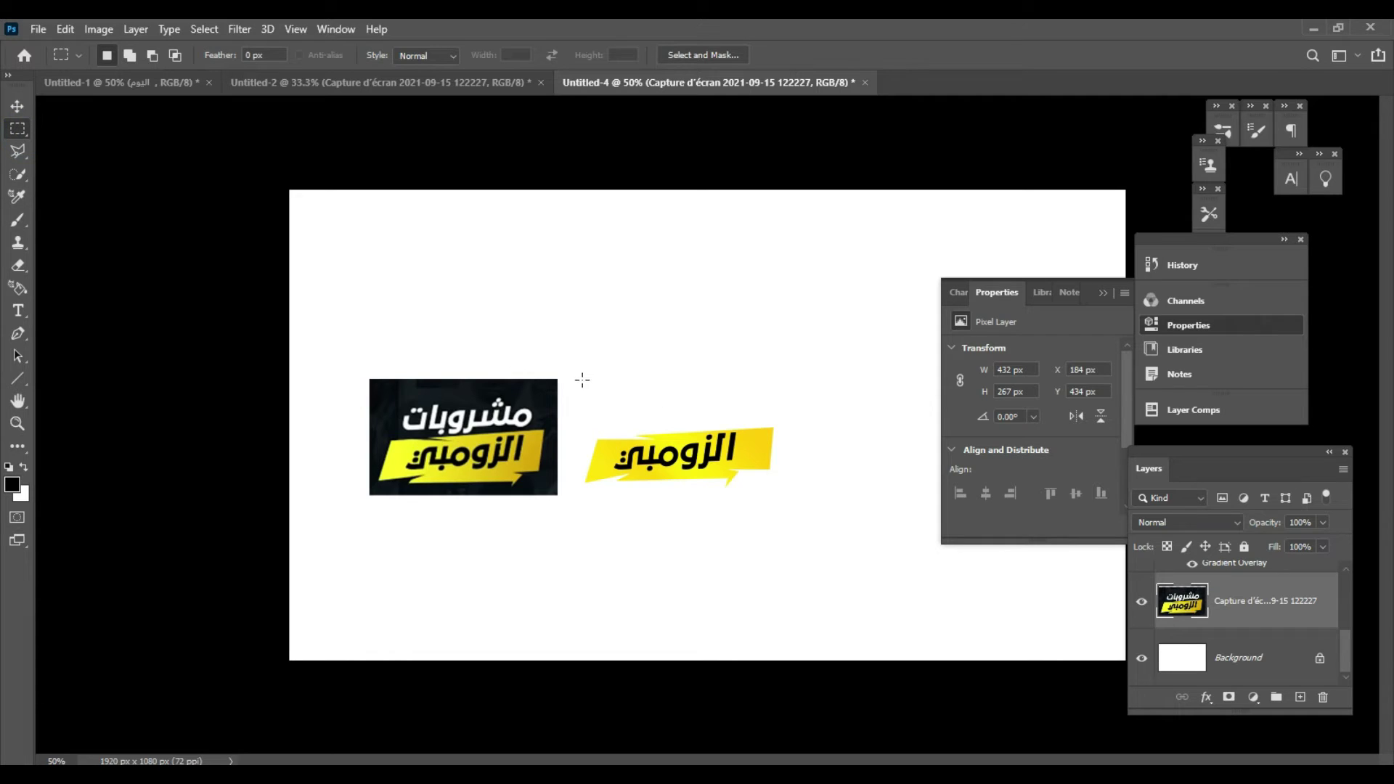
pyautogui.moveTo(564, 379); pyautogui.dragTo(786, 503)
pyautogui.click(18, 219)
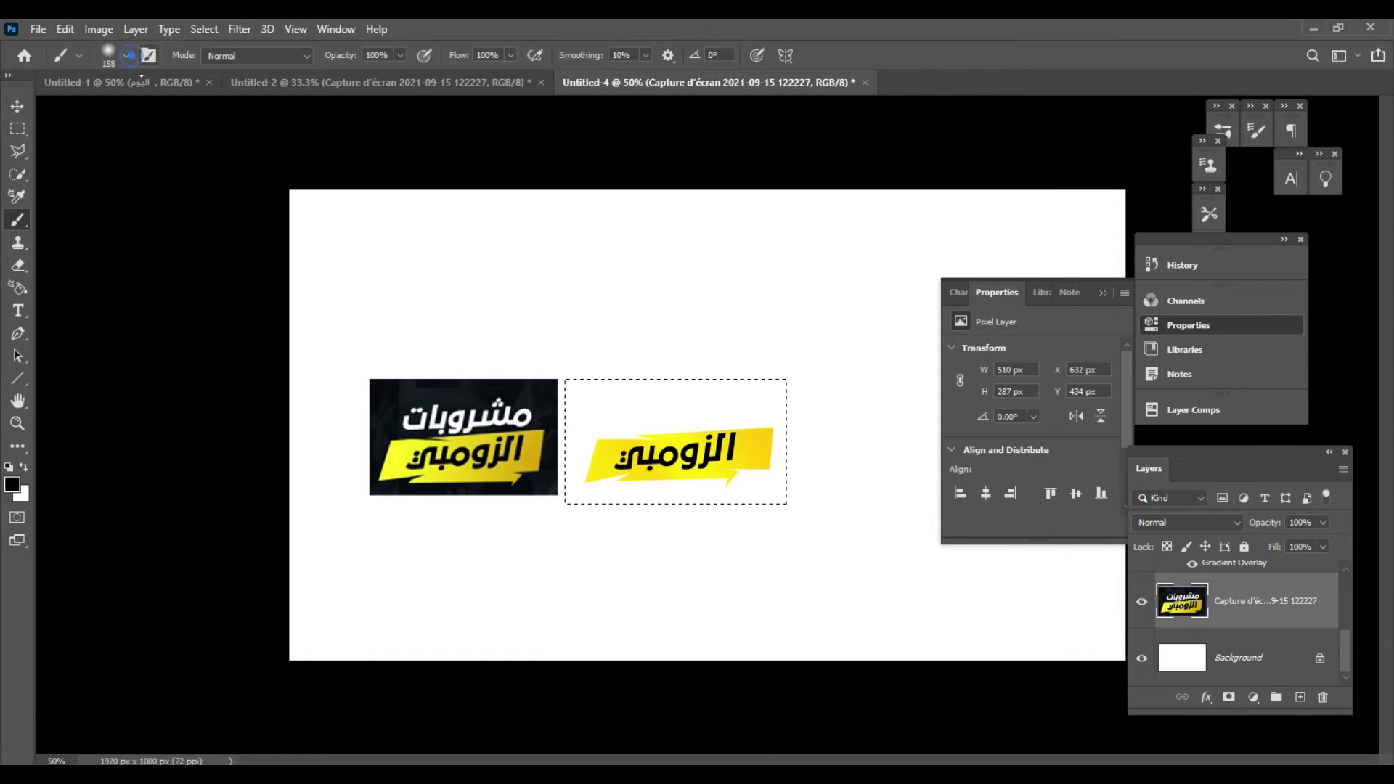
pyautogui.click(126, 57)
pyautogui.moveTo(168, 111); pyautogui.dragTo(176, 111)
pyautogui.moveTo(591, 327)
pyautogui.mouseDown()
pyautogui.moveTo(644, 389)
pyautogui.moveTo(654, 451)
pyautogui.moveTo(734, 402)
pyautogui.moveTo(638, 333)
pyautogui.mouseUp()
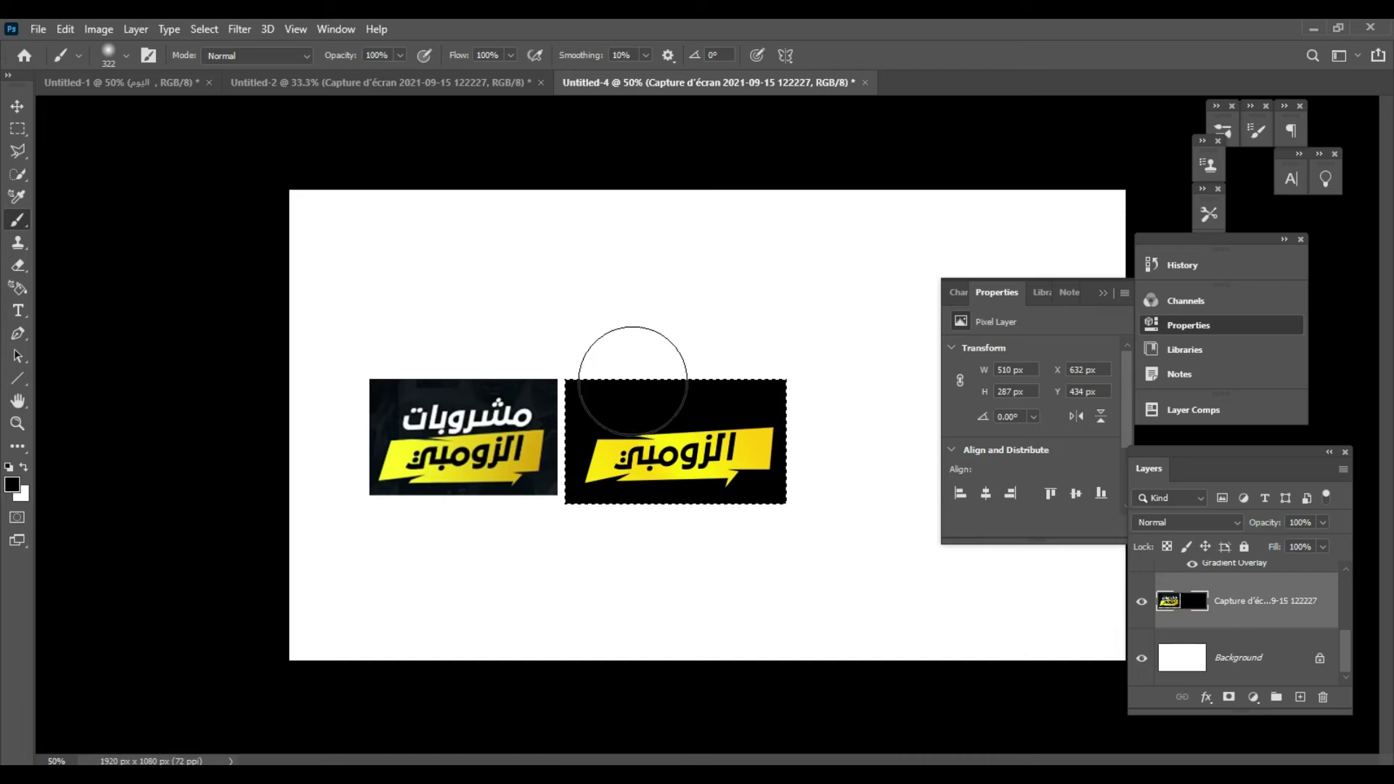
pyautogui.press('e')
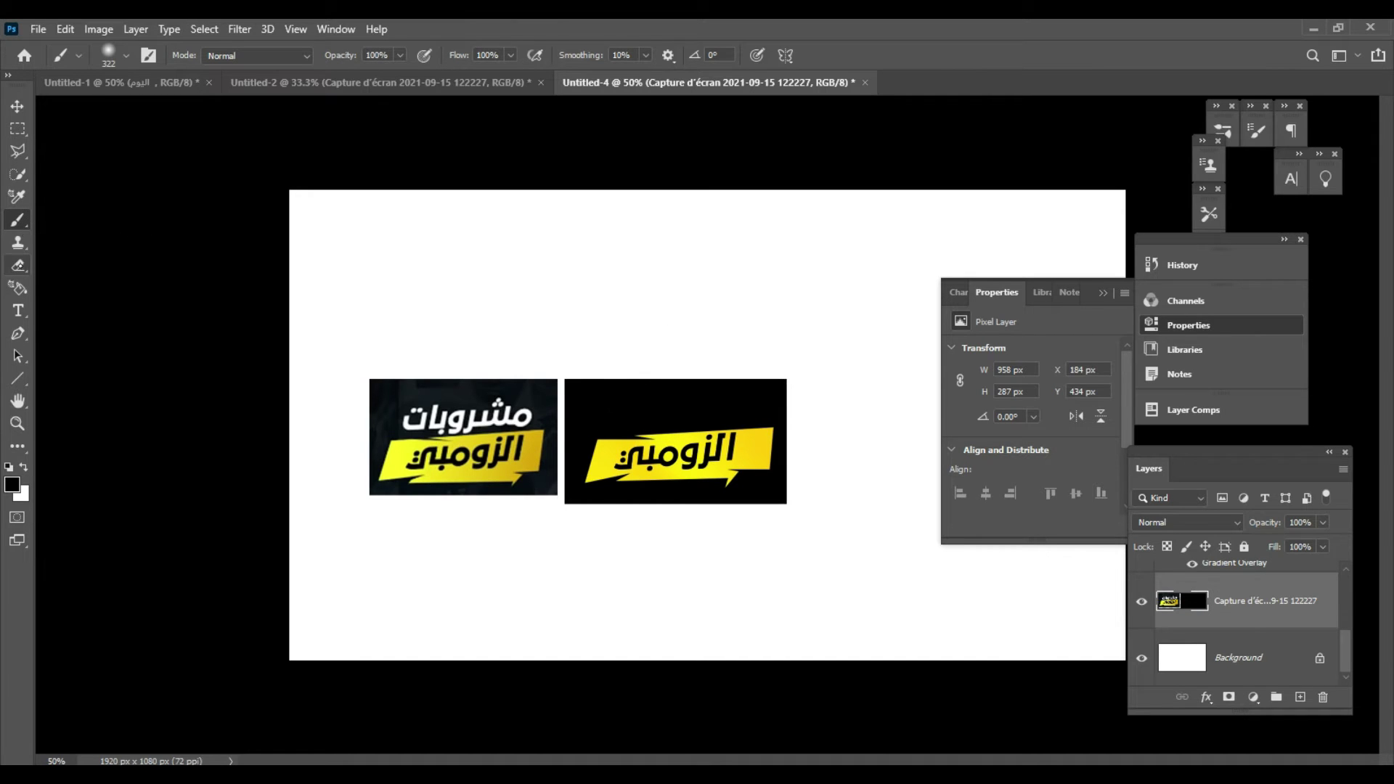
# Step: Add the text "مشروبات" in 29LT Bukra Bold, 72 pt, colour ffffff, and position it above the yellow banner
pyautogui.press('t')
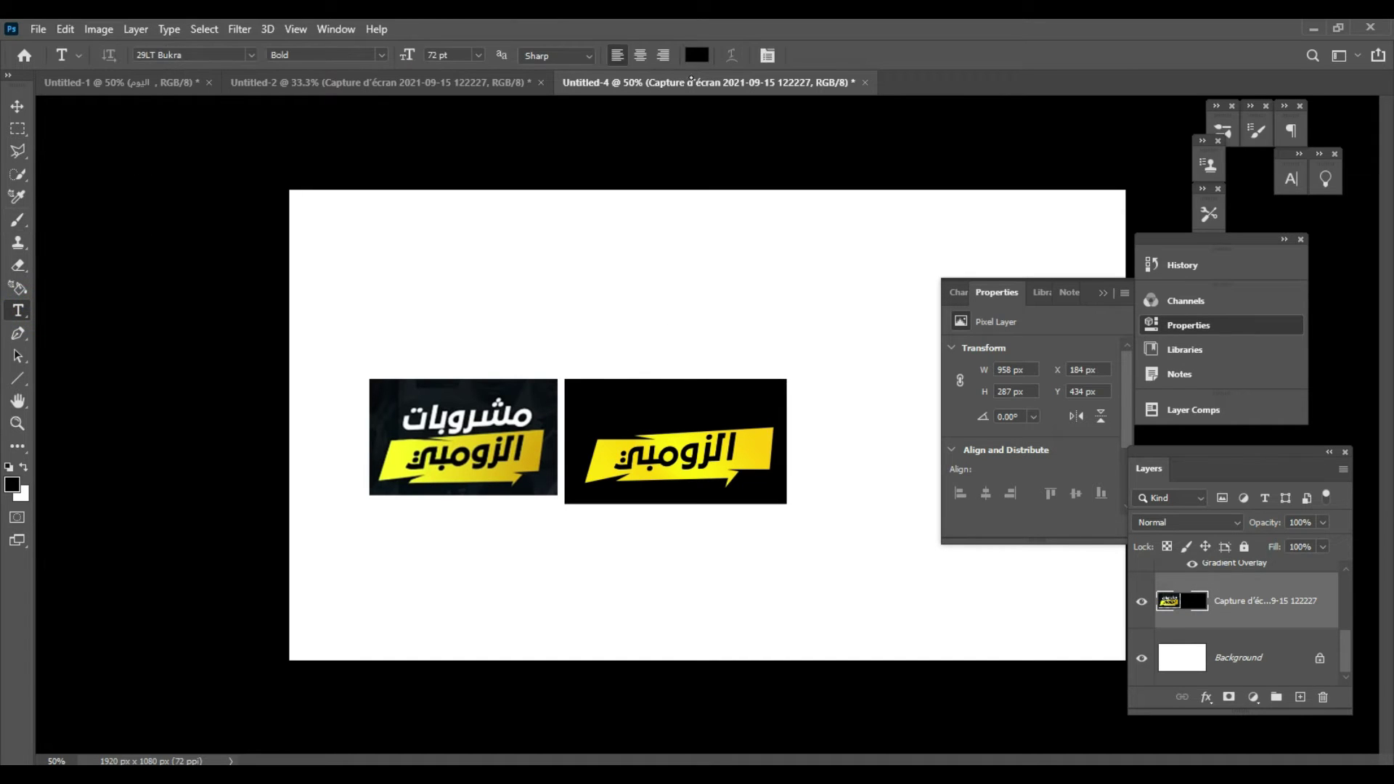
pyautogui.click(694, 55)
pyautogui.write('ffffff')
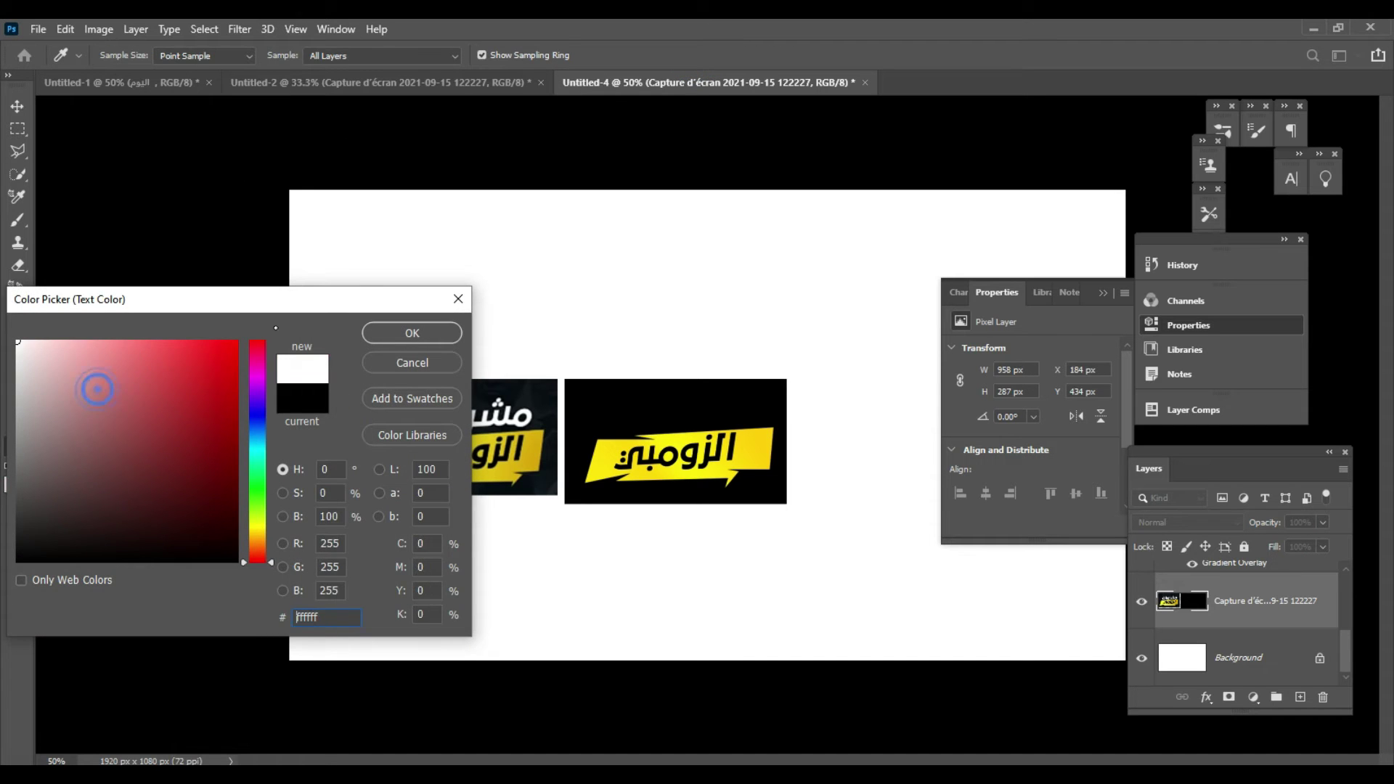
pyautogui.click(411, 333)
pyautogui.moveTo(606, 392); pyautogui.dragTo(742, 431)
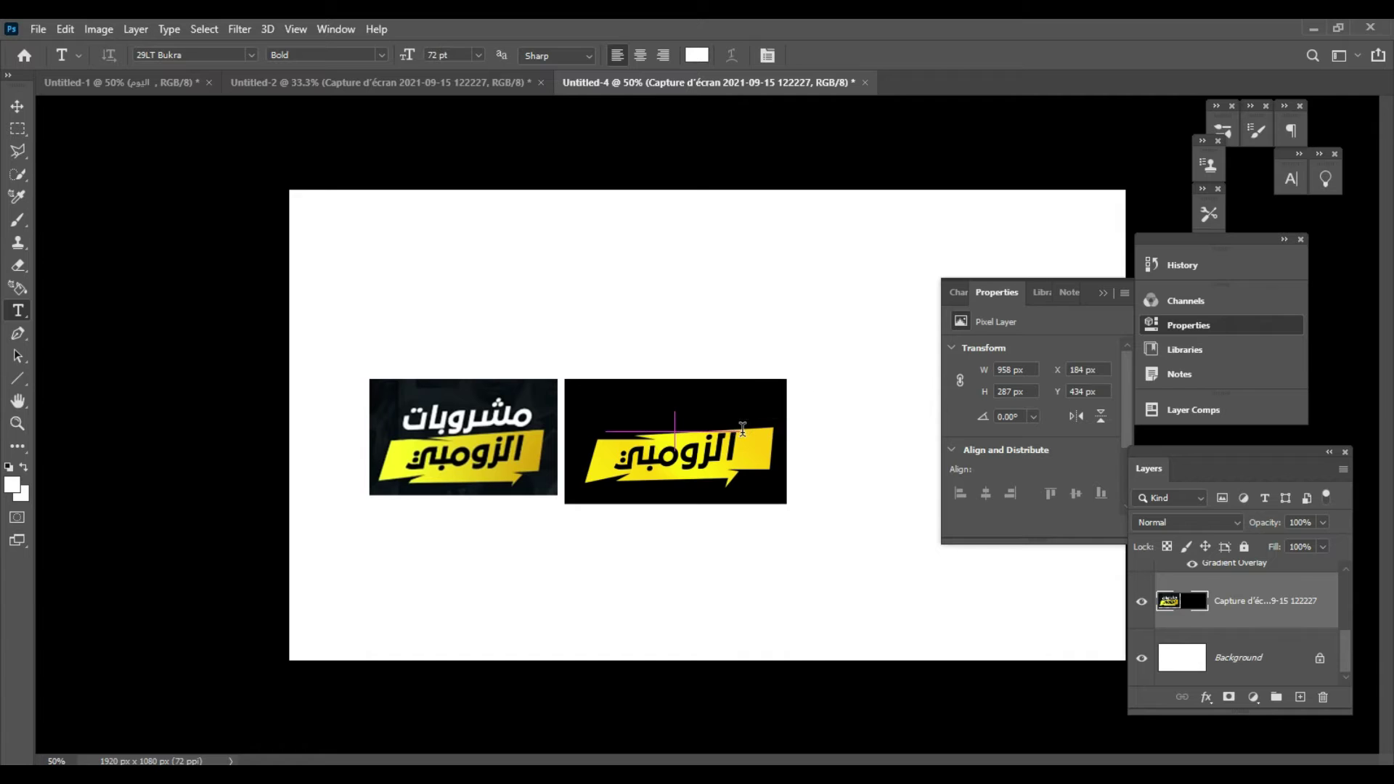
pyautogui.press('Delete')
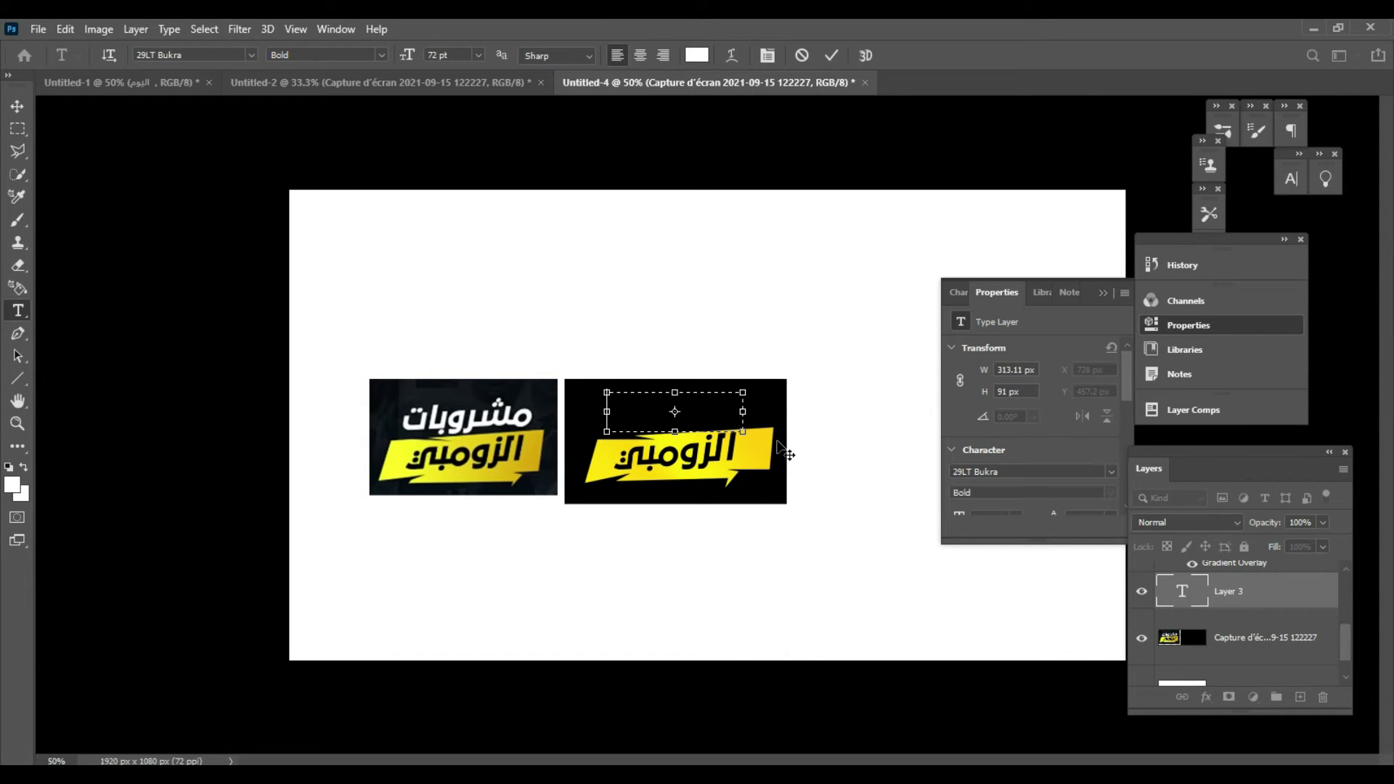
pyautogui.write('مش')
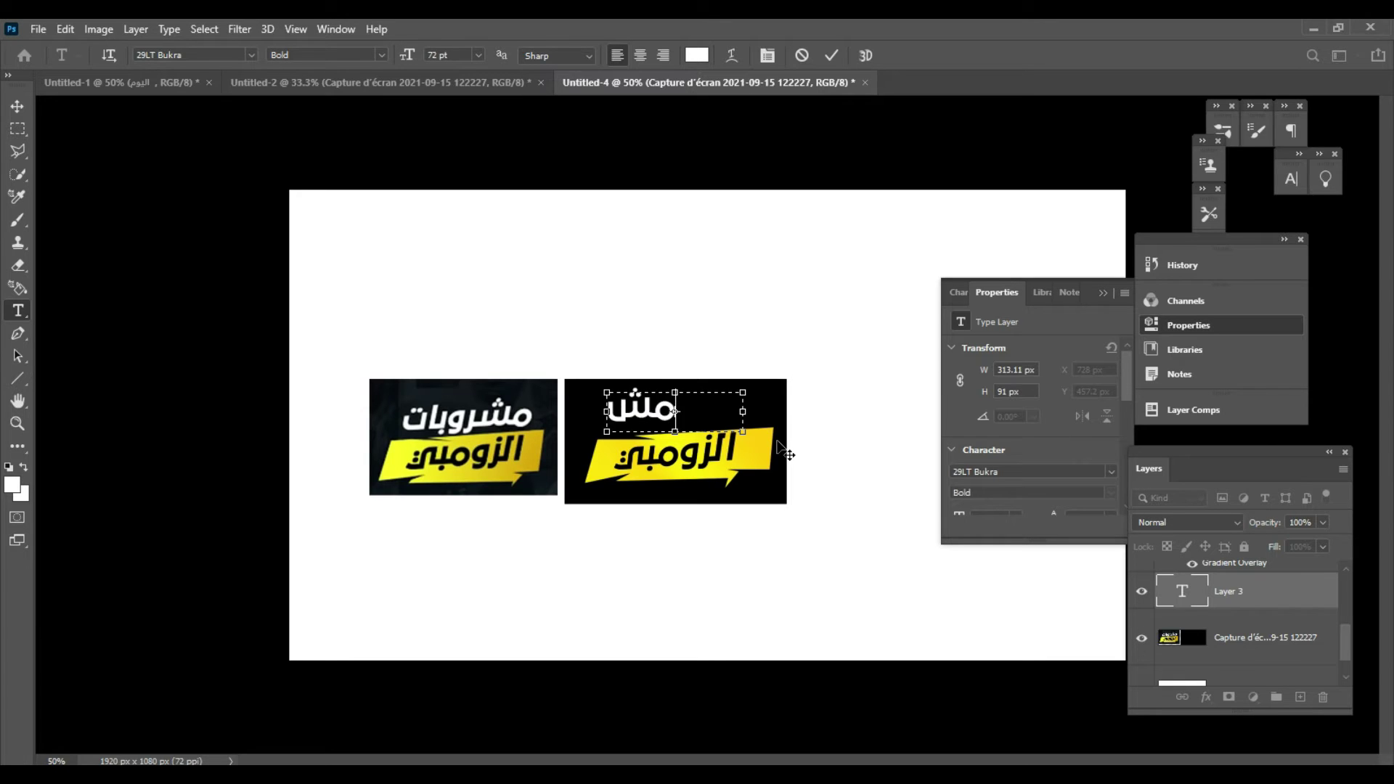
pyautogui.write('رو')
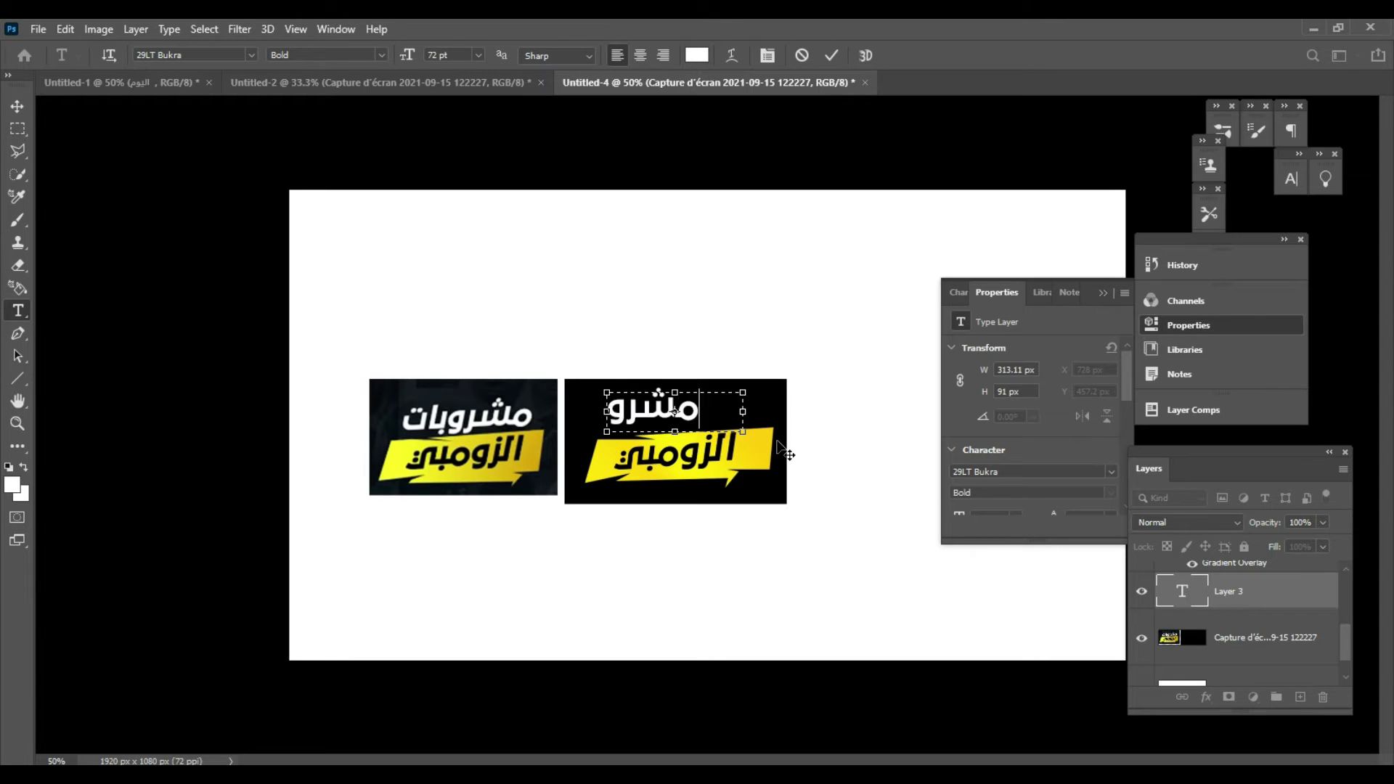
pyautogui.write('بات')
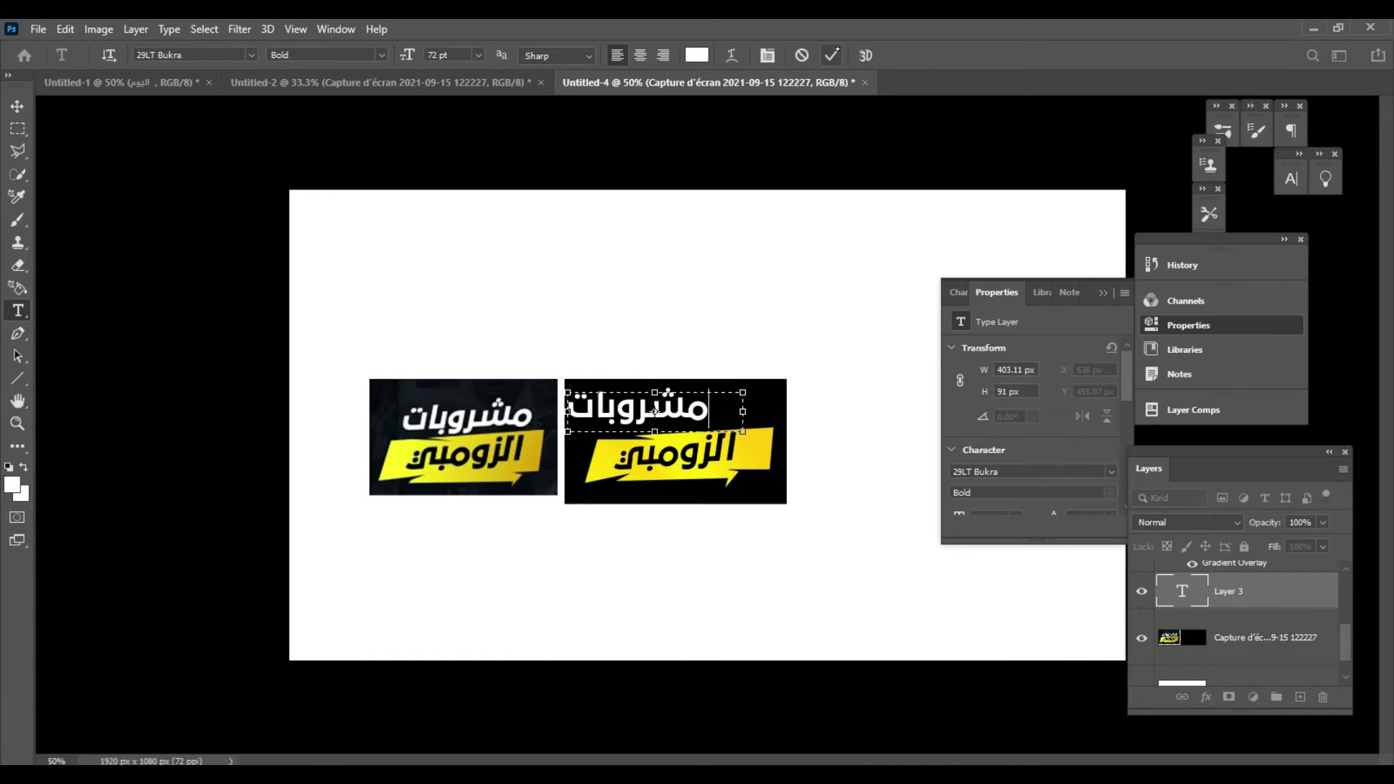
pyautogui.hotkey('ctrl', 'Return')
pyautogui.moveTo(707, 422); pyautogui.dragTo(735, 425)
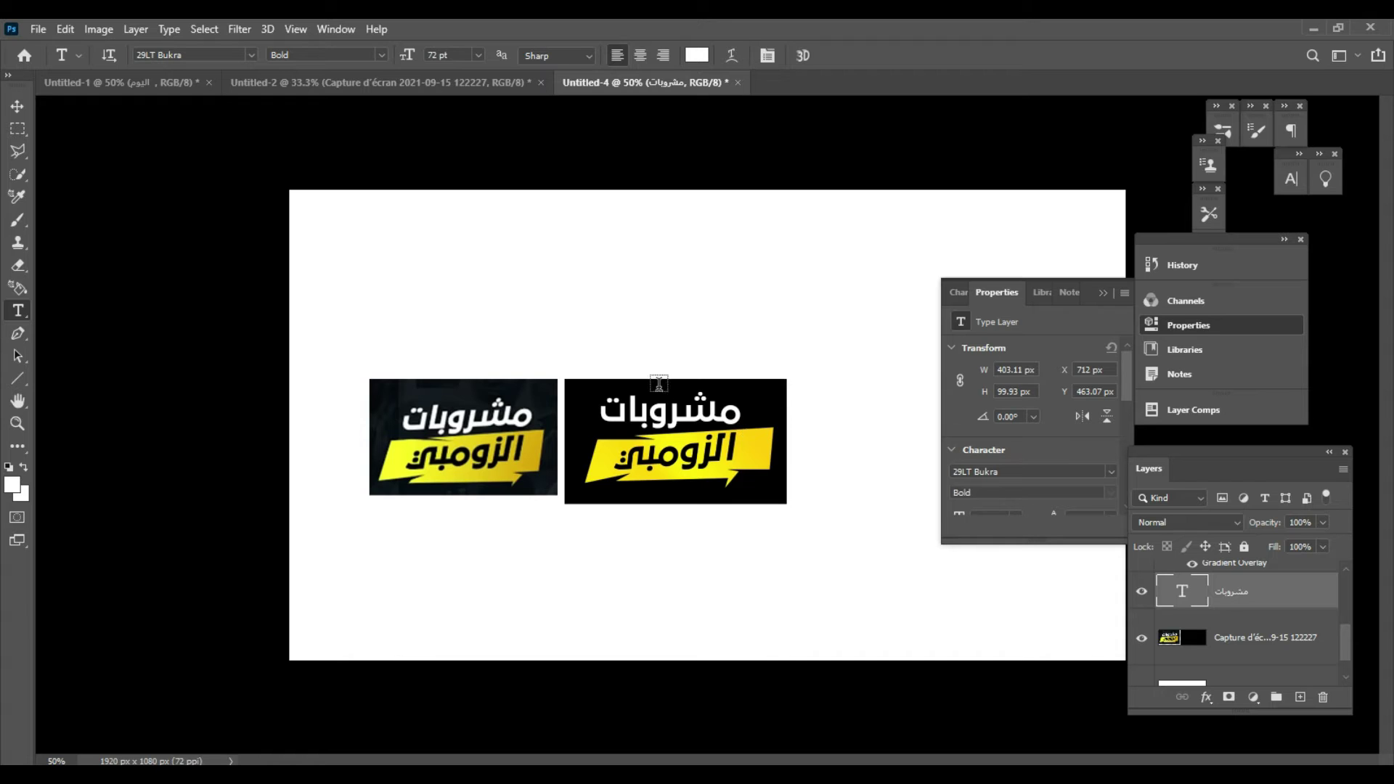
# Step: Rasterize the "مشروبات" text layer into a pixel layer
pyautogui.press('b')
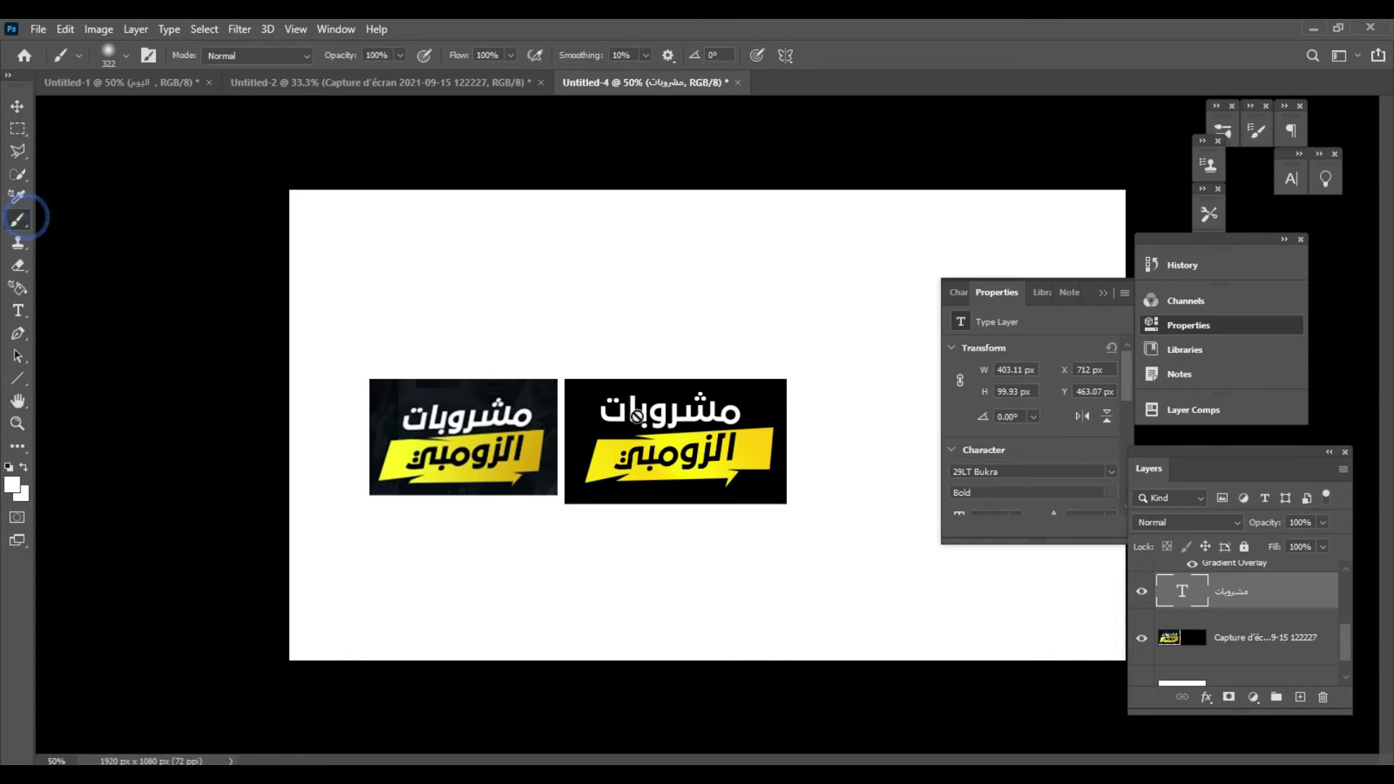
pyautogui.click(715, 446)
pyautogui.click(662, 320)
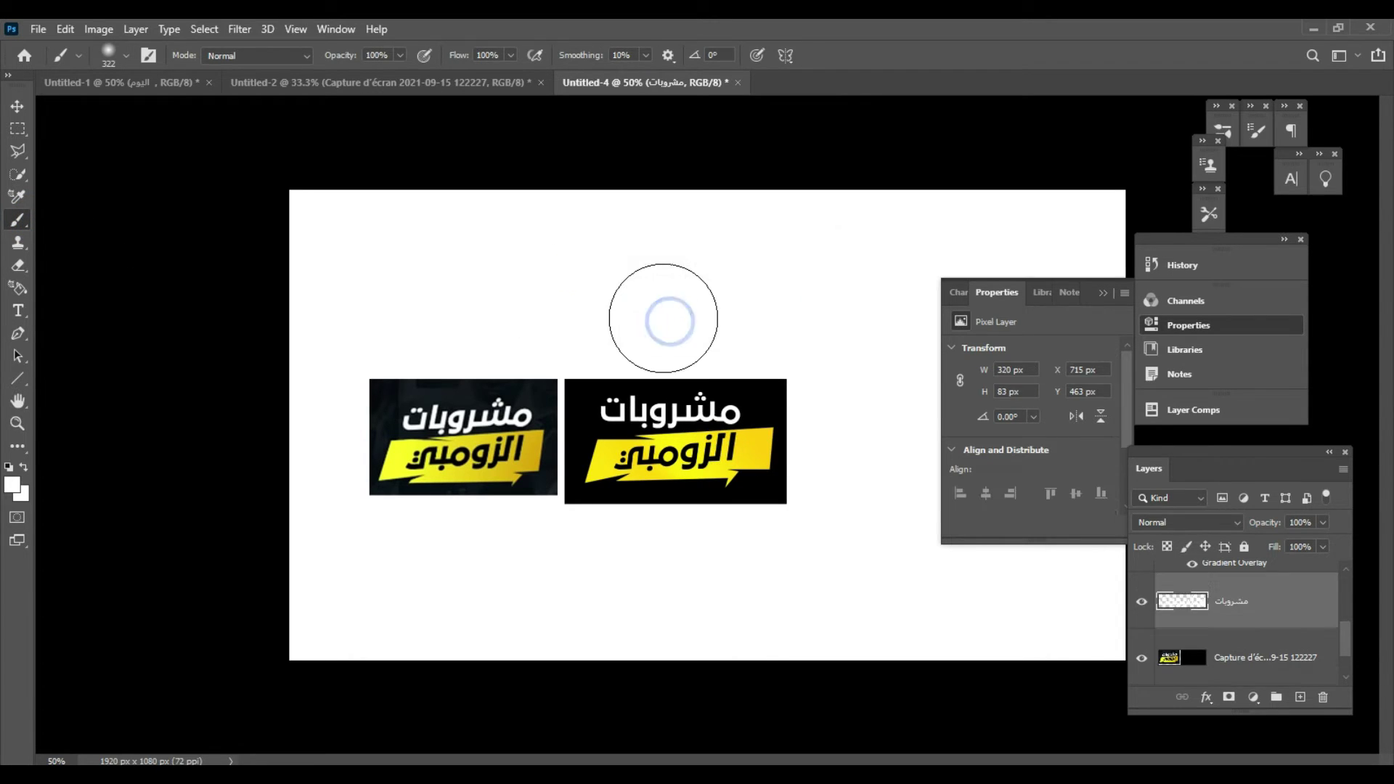
# Step: Narrow the "مشروبات" lettering to about 93% width and slant it to follow the banner's upper edge
pyautogui.hotkey('ctrl', 't')
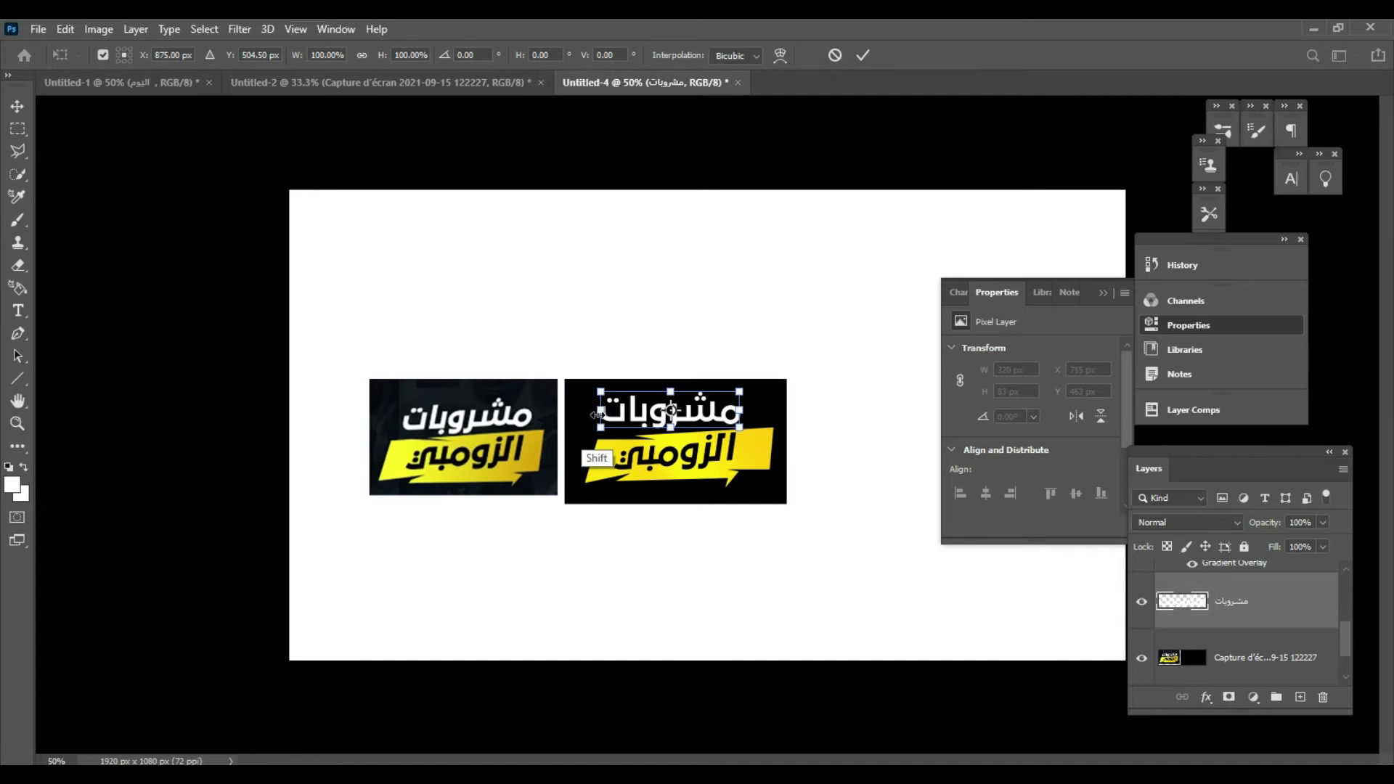
pyautogui.moveTo(601, 411); pyautogui.dragTo(608, 421)
pyautogui.moveTo(611, 421); pyautogui.dragTo(675, 399)
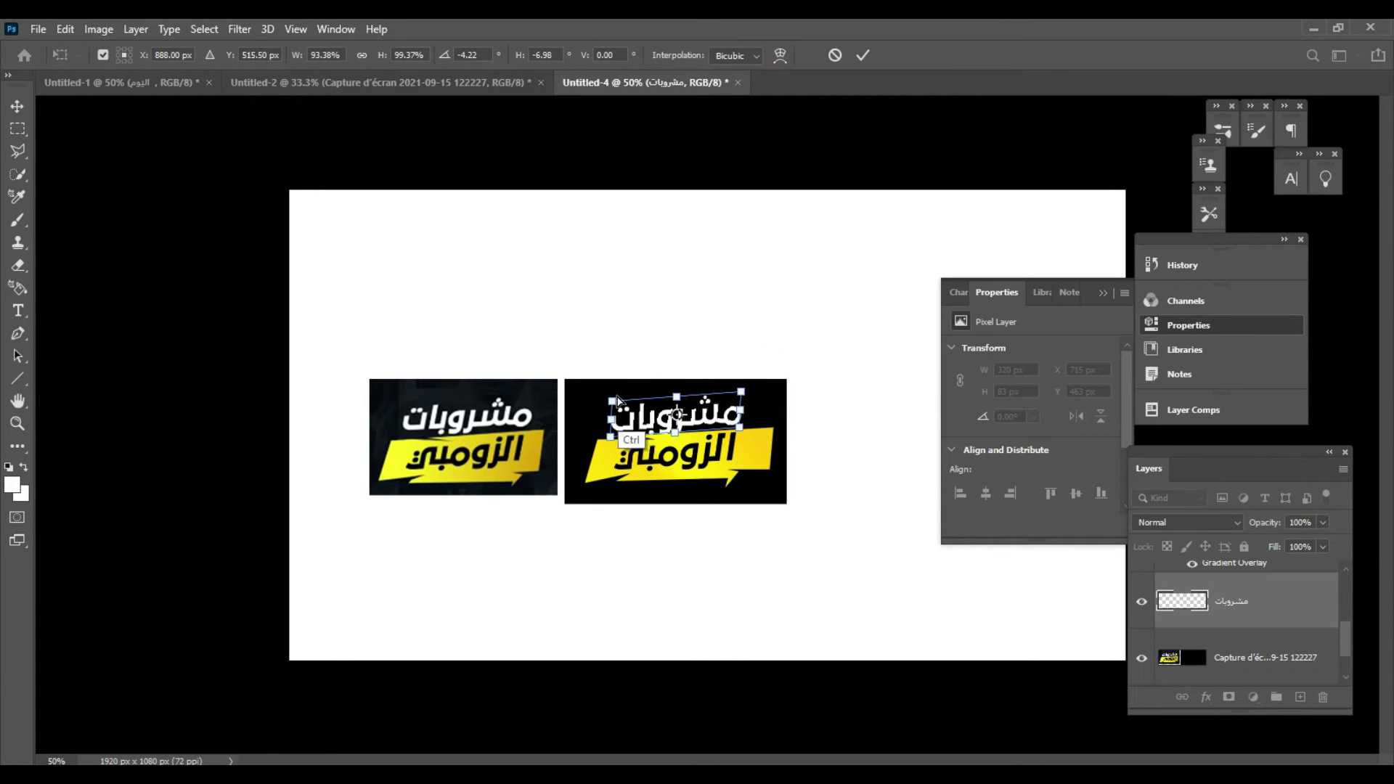
pyautogui.moveTo(610, 420); pyautogui.dragTo(612, 423)
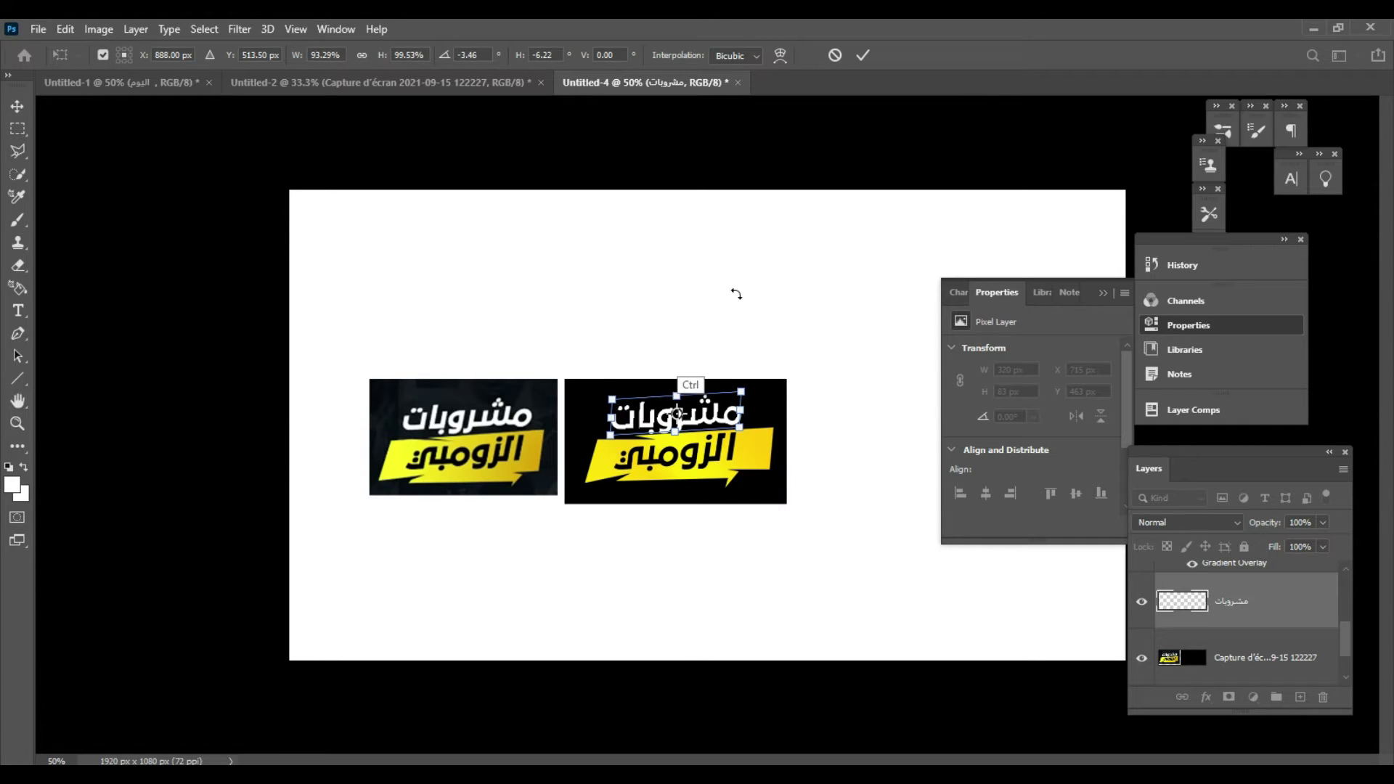
pyautogui.click(862, 55)
pyautogui.press('b')
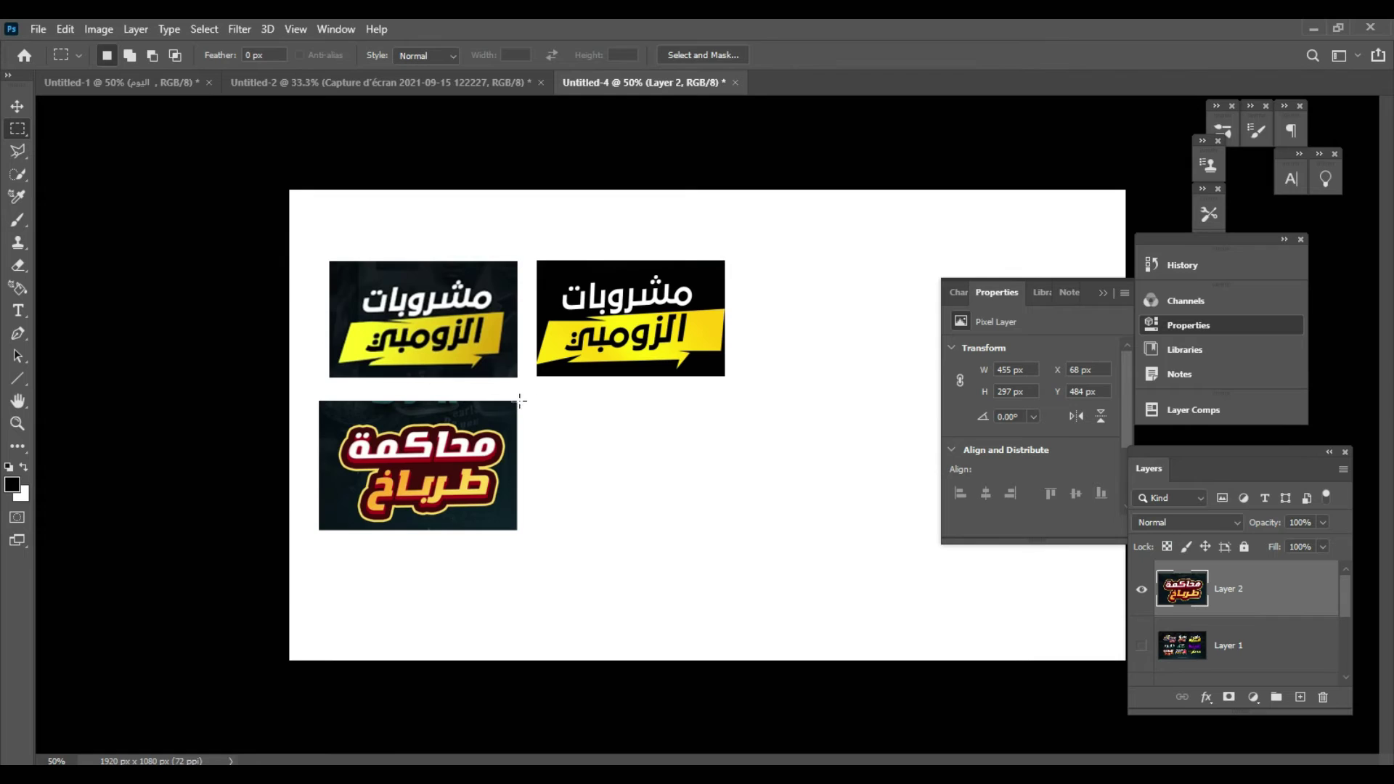
# Step: Fill a dark teal rectangle the size of the "محاكمة طرباخ" reference on a new layer and place it beside that reference
pyautogui.moveTo(516, 400)
pyautogui.mouseDown()
pyautogui.moveTo(323, 500)
pyautogui.moveTo(320, 528)
pyautogui.mouseUp()
pyautogui.press('b')
pyautogui.hotkey('ctrl', 'shift', 'alt', 'n')
pyautogui.hotkey('alt', 'BackSpace')
pyautogui.moveTo(441, 493); pyautogui.dragTo(655, 493)
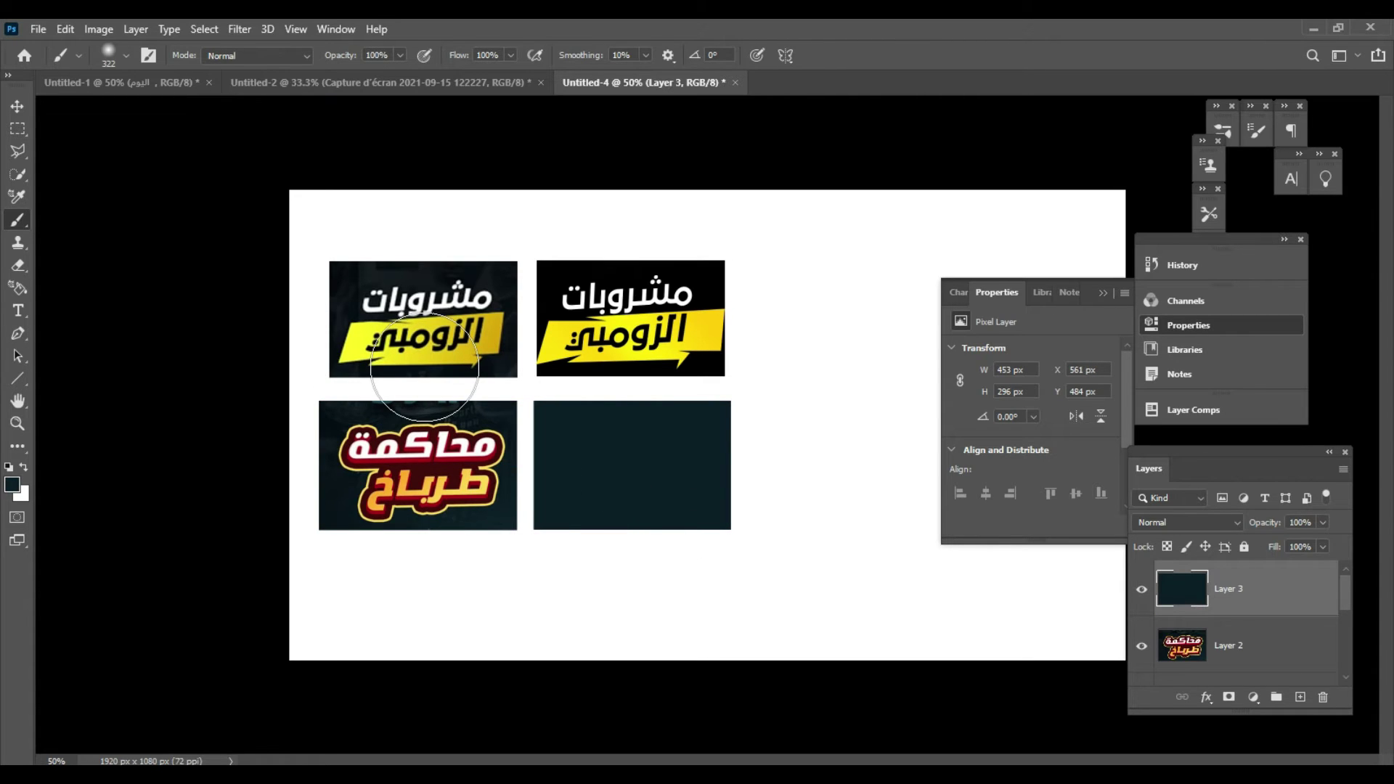
# Step: Set the Type tool's font to AA-TYPO Normal for the lettering on the dark teal rectangle
pyautogui.click(17, 312)
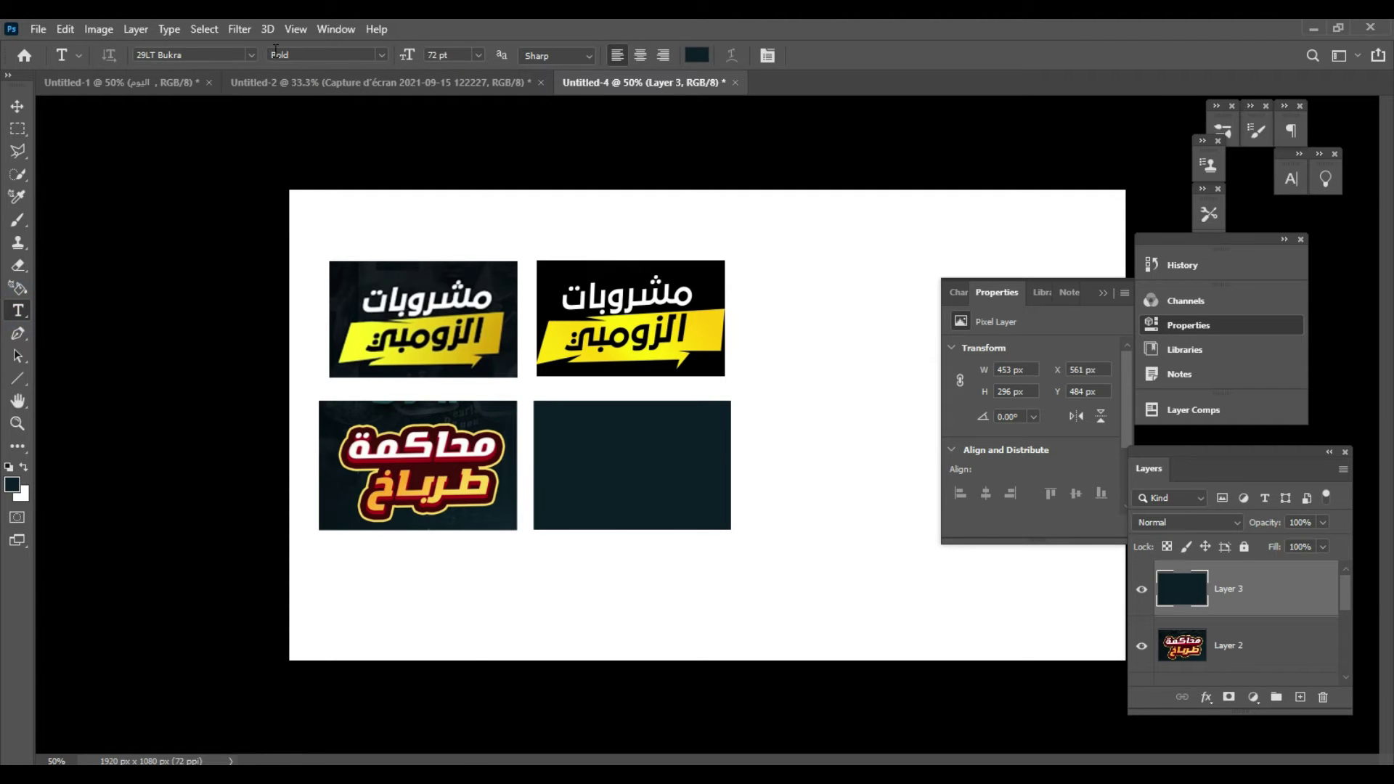
pyautogui.click(250, 55)
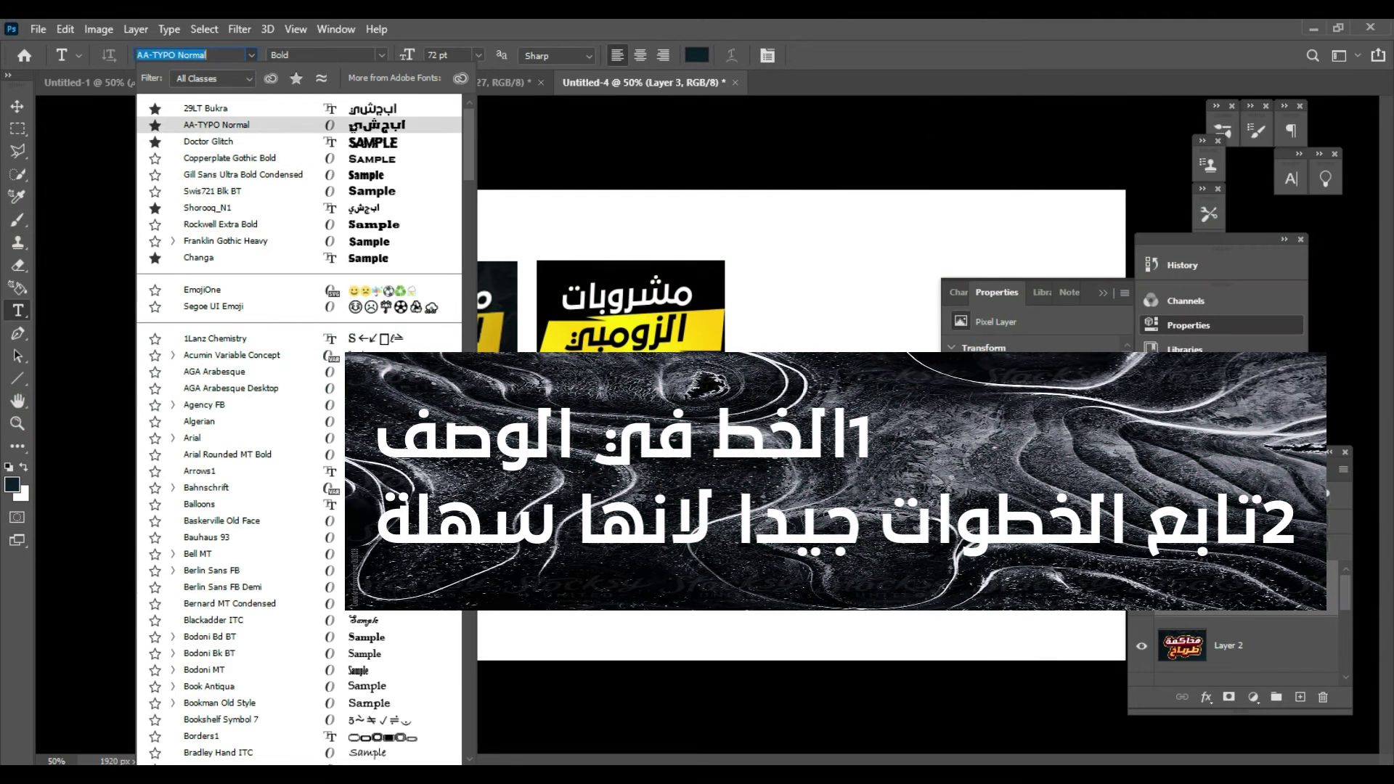
pyautogui.click(356, 127)
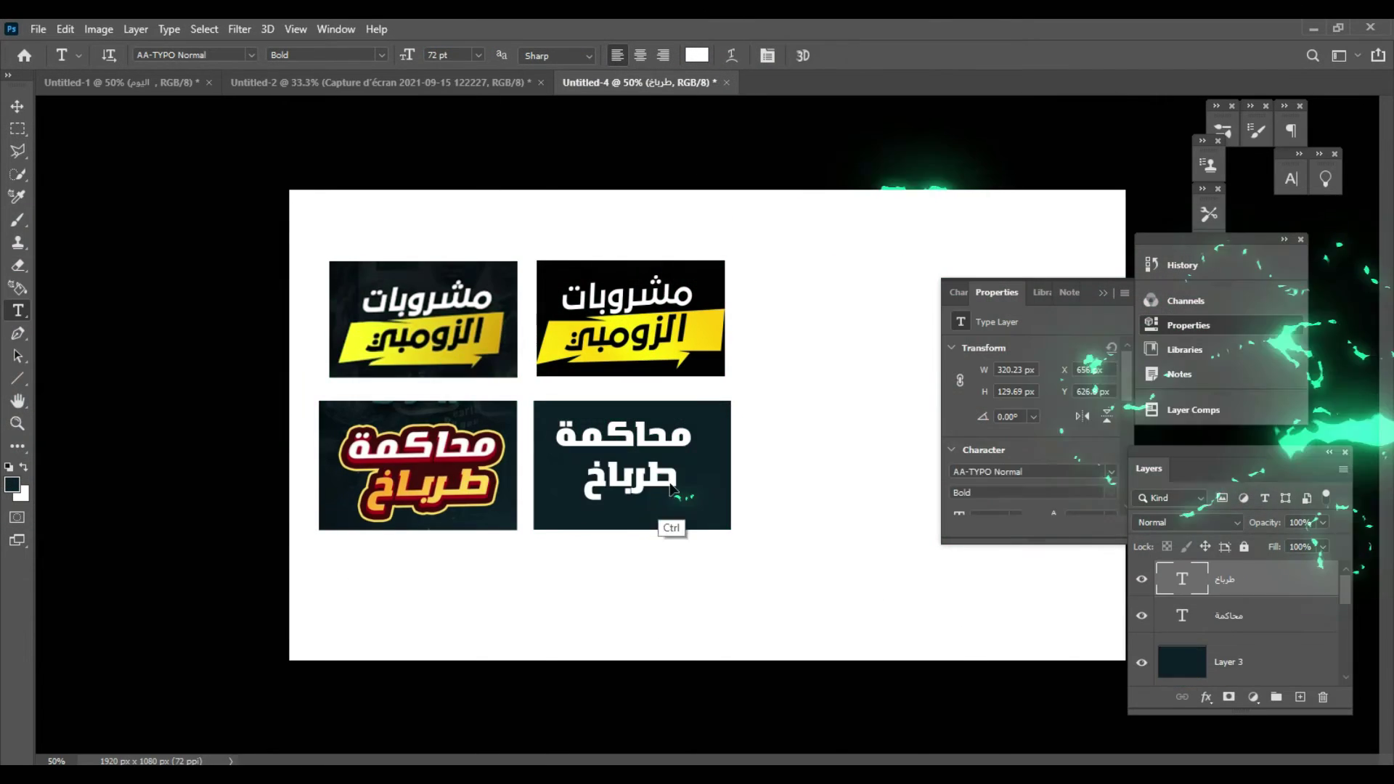
# Step: Transform the "محاكمة" text with a forward slant, at about 101% width and 102% height, and shift it slightly towards the rectangle's left edge
pyautogui.click(1277, 617)
pyautogui.click(1216, 700)
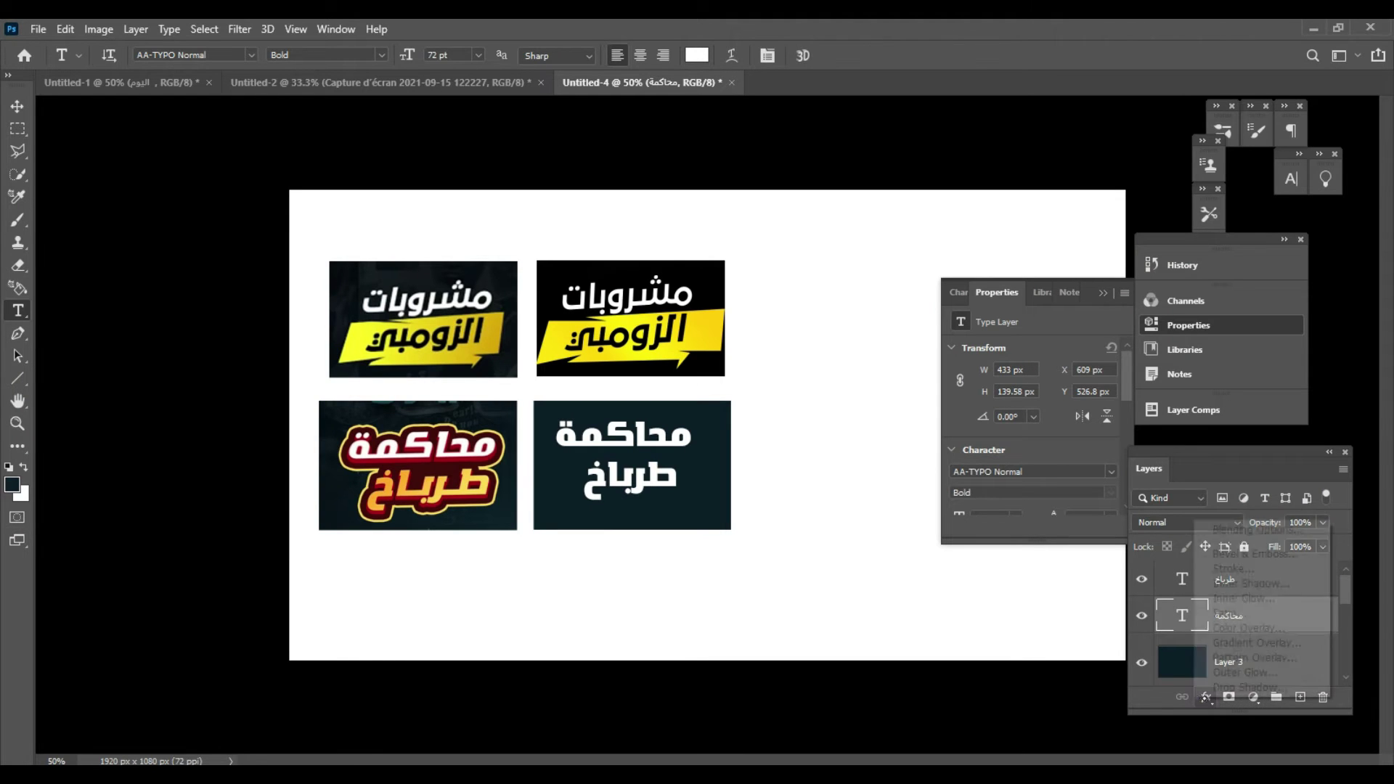
pyautogui.click(1243, 529)
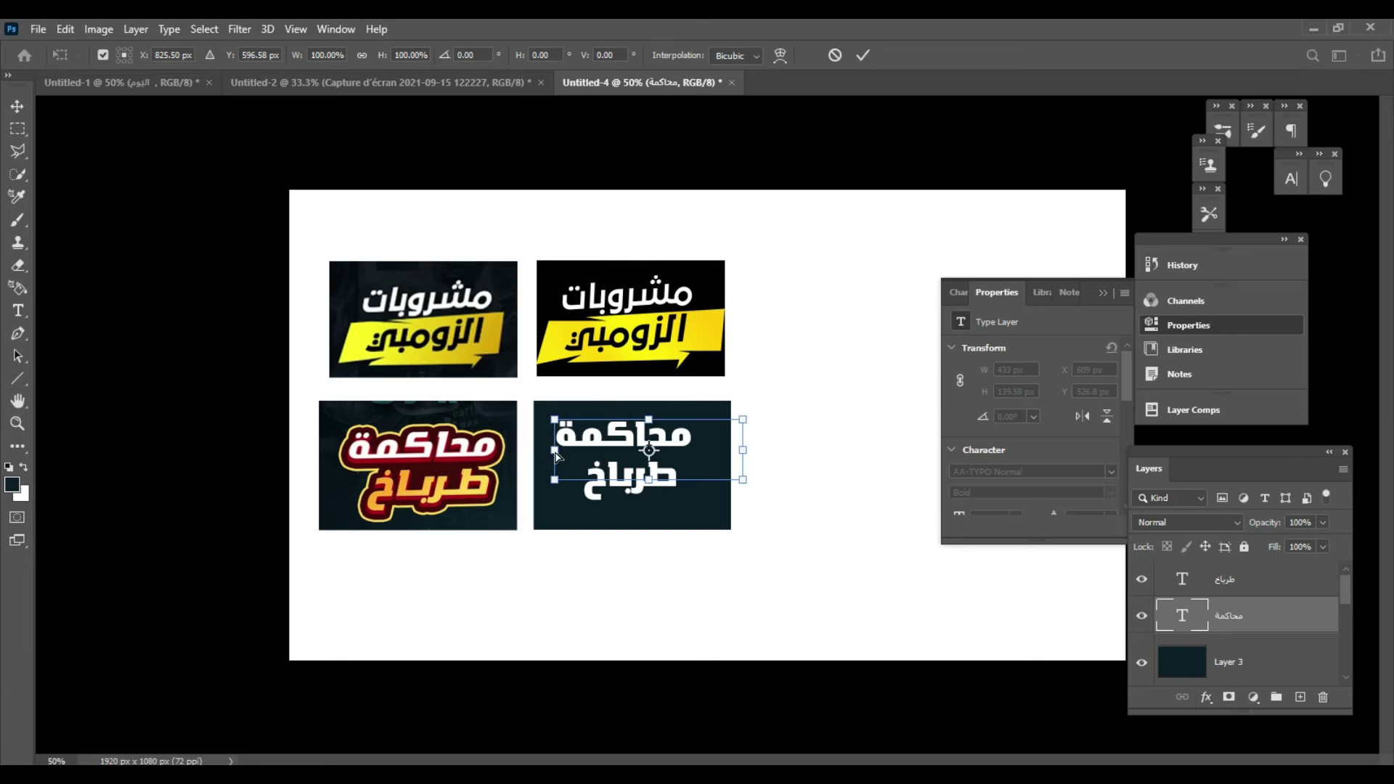
pyautogui.moveTo(555, 455)
pyautogui.mouseDown()
pyautogui.moveTo(554, 468)
pyautogui.moveTo(554, 454)
pyautogui.mouseUp()
pyautogui.moveTo(648, 421)
pyautogui.mouseDown()
pyautogui.moveTo(650, 406)
pyautogui.moveTo(649, 421)
pyautogui.mouseUp()
pyautogui.moveTo(648, 482); pyautogui.dragTo(633, 486)
pyautogui.click(862, 55)
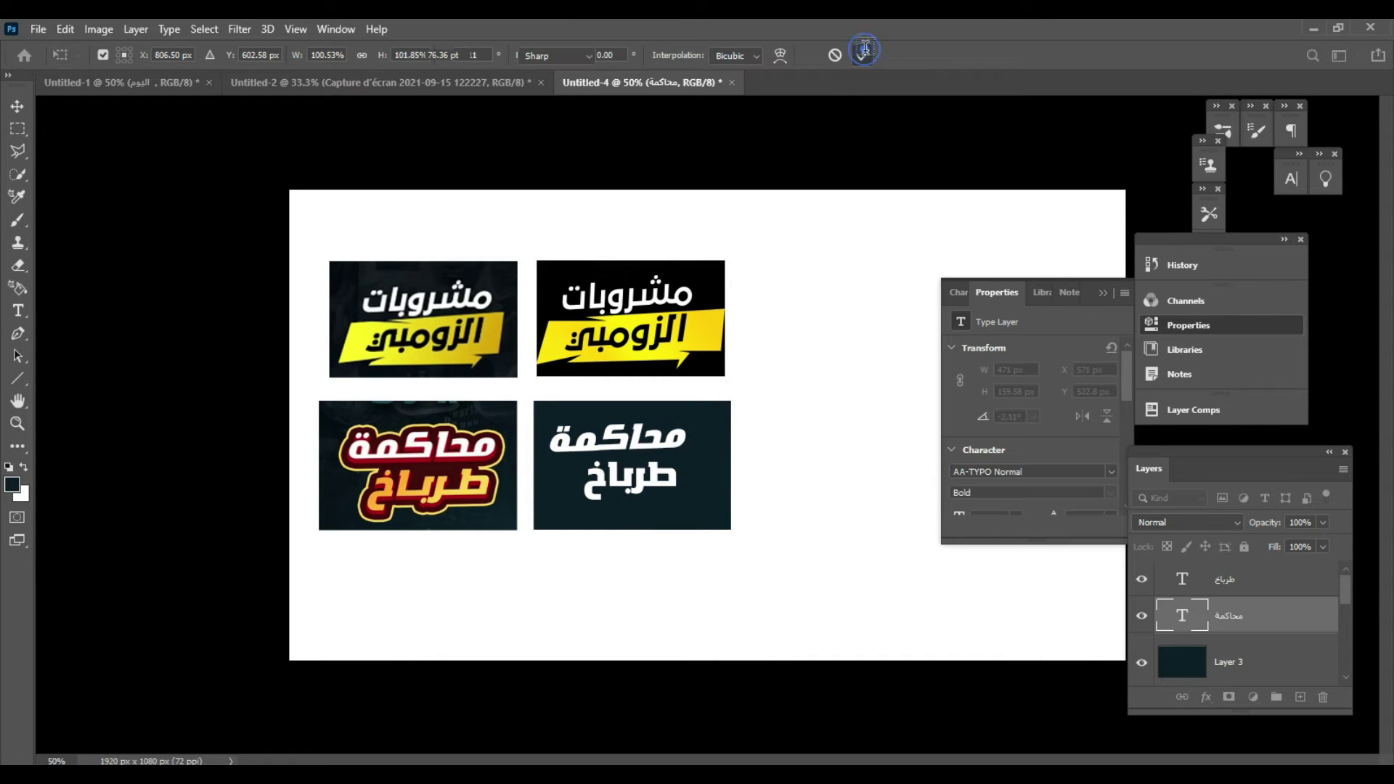
# Step: Stretch the "طرباخ" text to about 118% width and 91% height with a slight vertical skew, and align it beneath "محاكمة"
pyautogui.click(1263, 585)
pyautogui.hotkey('ctrl', 't')
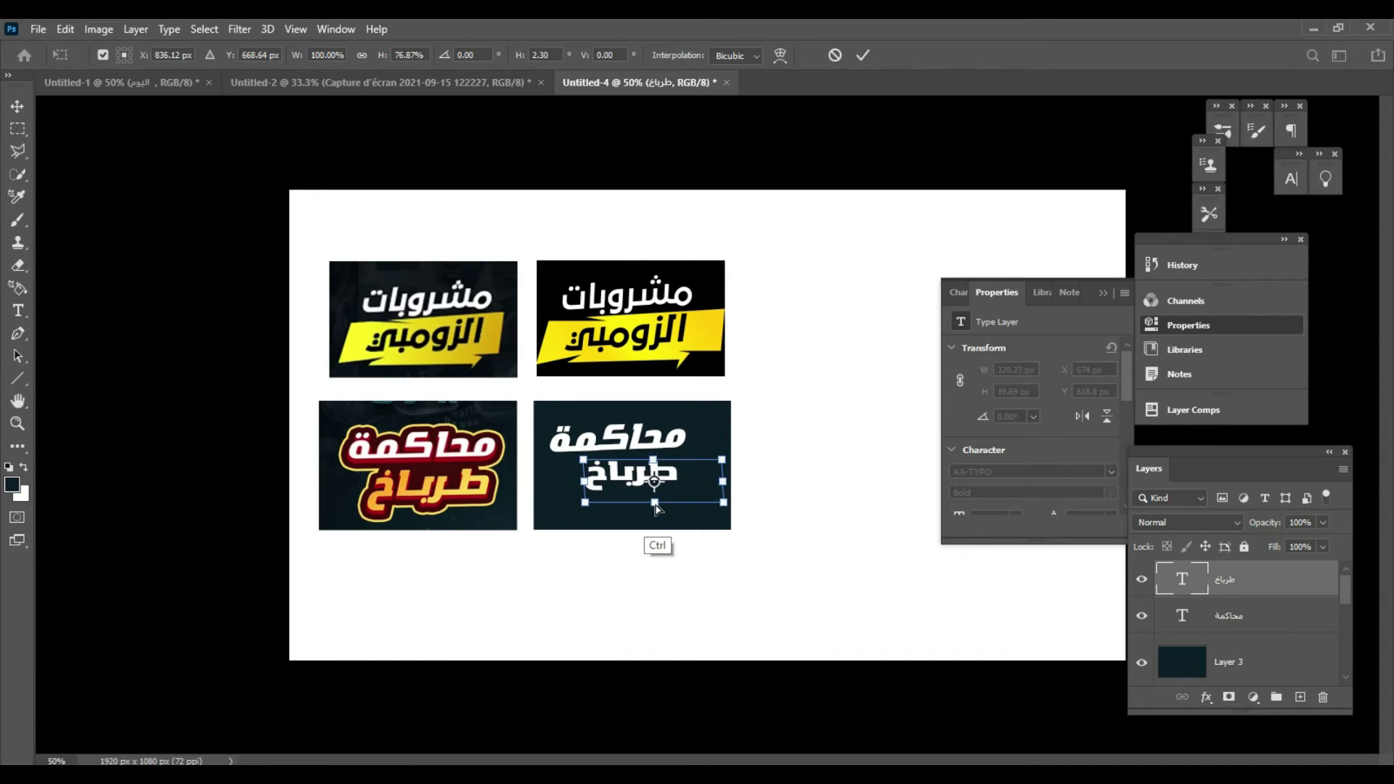
pyautogui.moveTo(585, 481); pyautogui.dragTo(561, 485)
pyautogui.moveTo(642, 508); pyautogui.dragTo(633, 514)
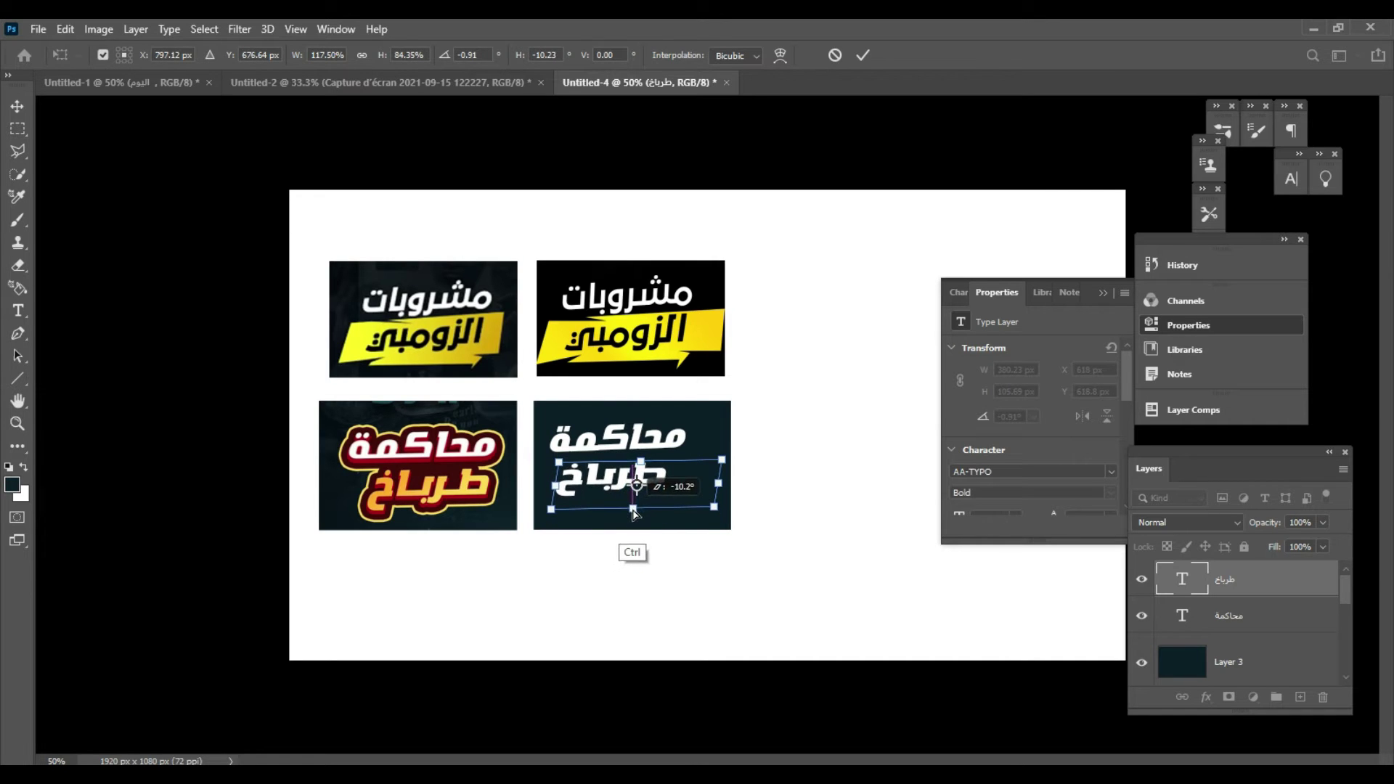
pyautogui.moveTo(639, 464); pyautogui.dragTo(636, 508)
pyautogui.moveTo(716, 482); pyautogui.dragTo(717, 485)
pyautogui.moveTo(637, 512); pyautogui.dragTo(636, 516)
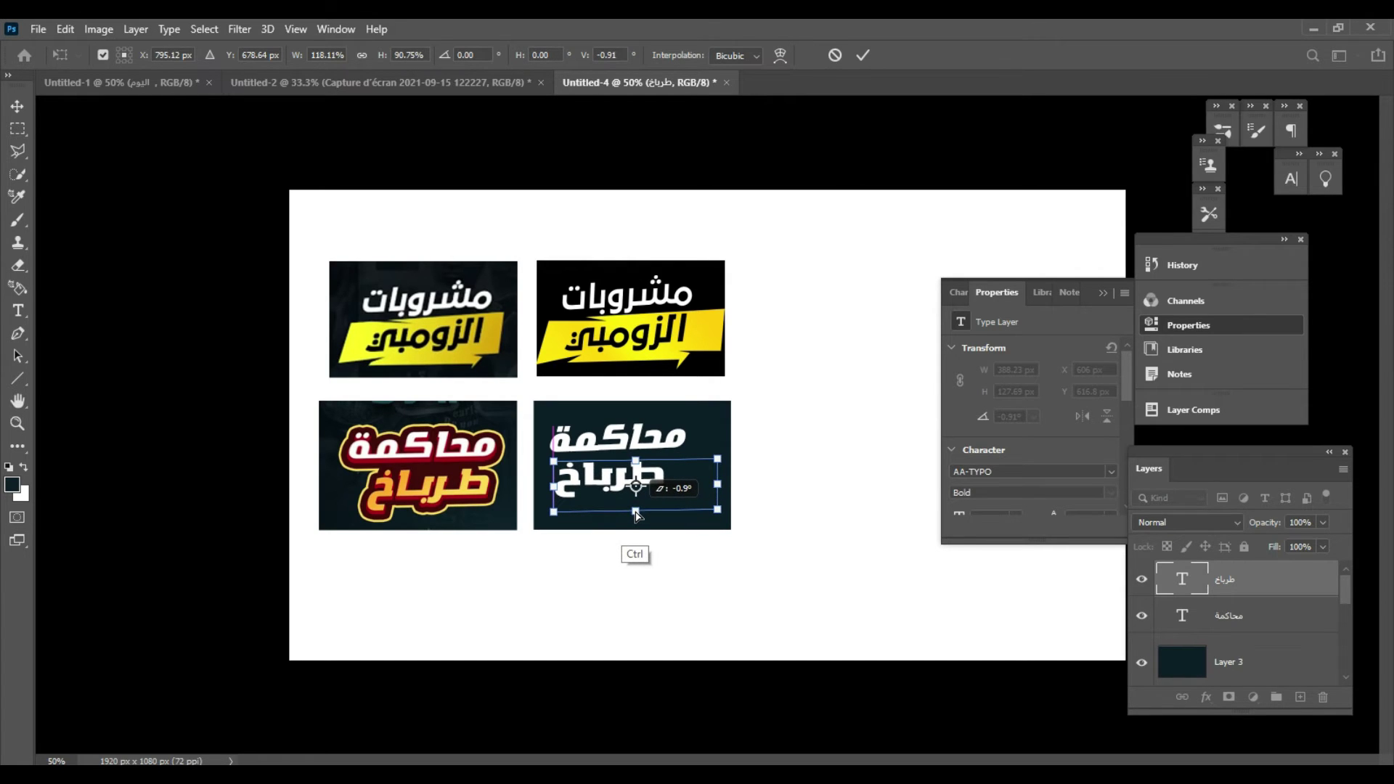
pyautogui.click(864, 55)
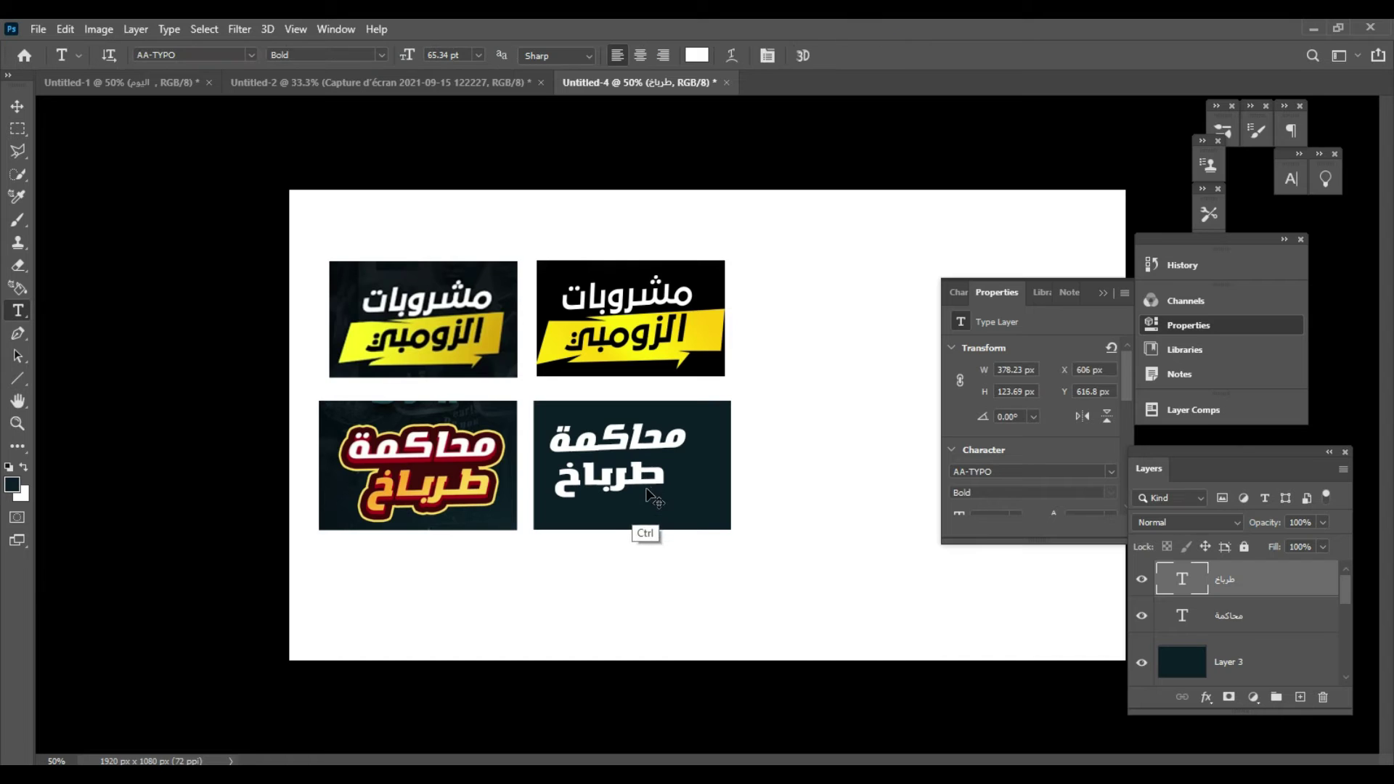
# Step: Scale the "طرباخ" text to about 101% width and 108% height and place it centred beneath "محاكمة"
pyautogui.moveTo(663, 481); pyautogui.dragTo(668, 470)
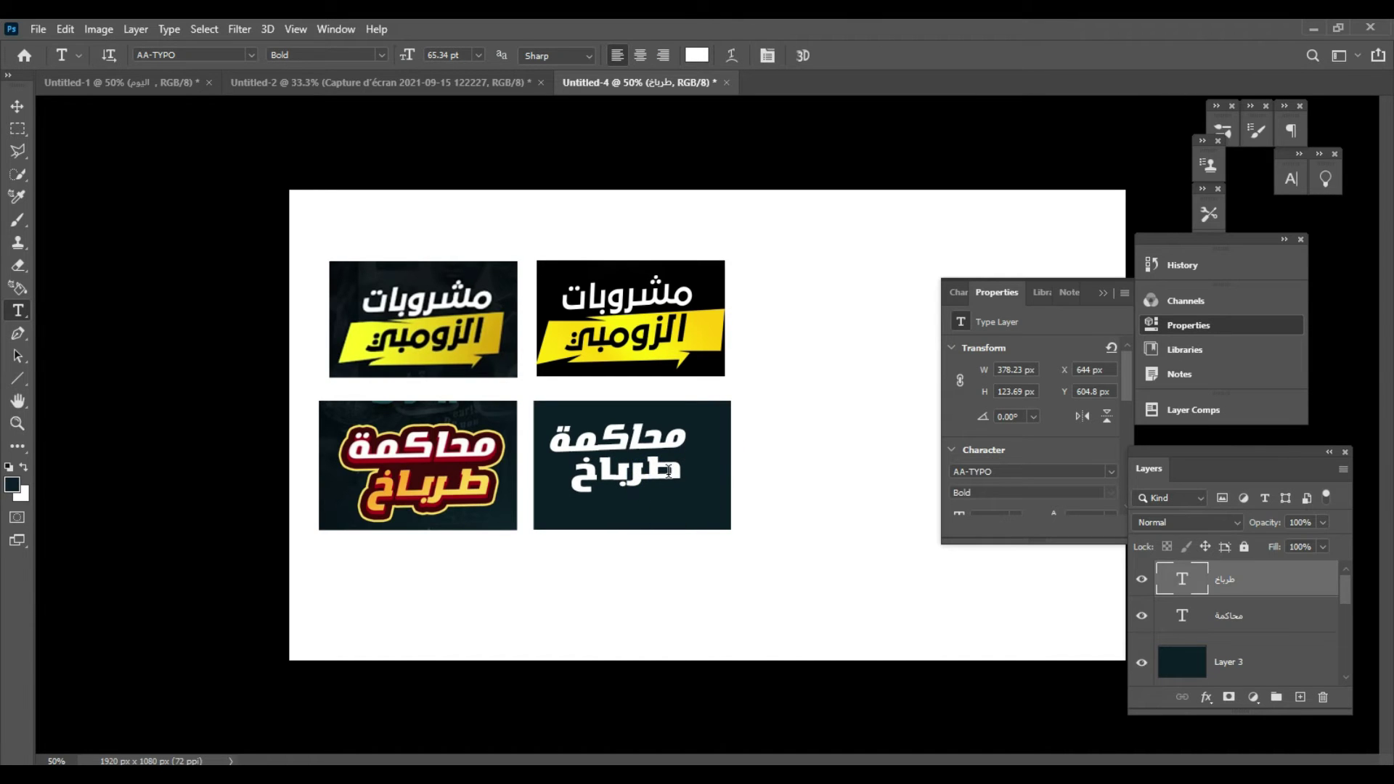
pyautogui.hotkey('ctrl', 't')
pyautogui.moveTo(565, 484); pyautogui.dragTo(562, 483)
pyautogui.moveTo(652, 506); pyautogui.dragTo(648, 511)
pyautogui.moveTo(733, 484); pyautogui.dragTo(723, 487)
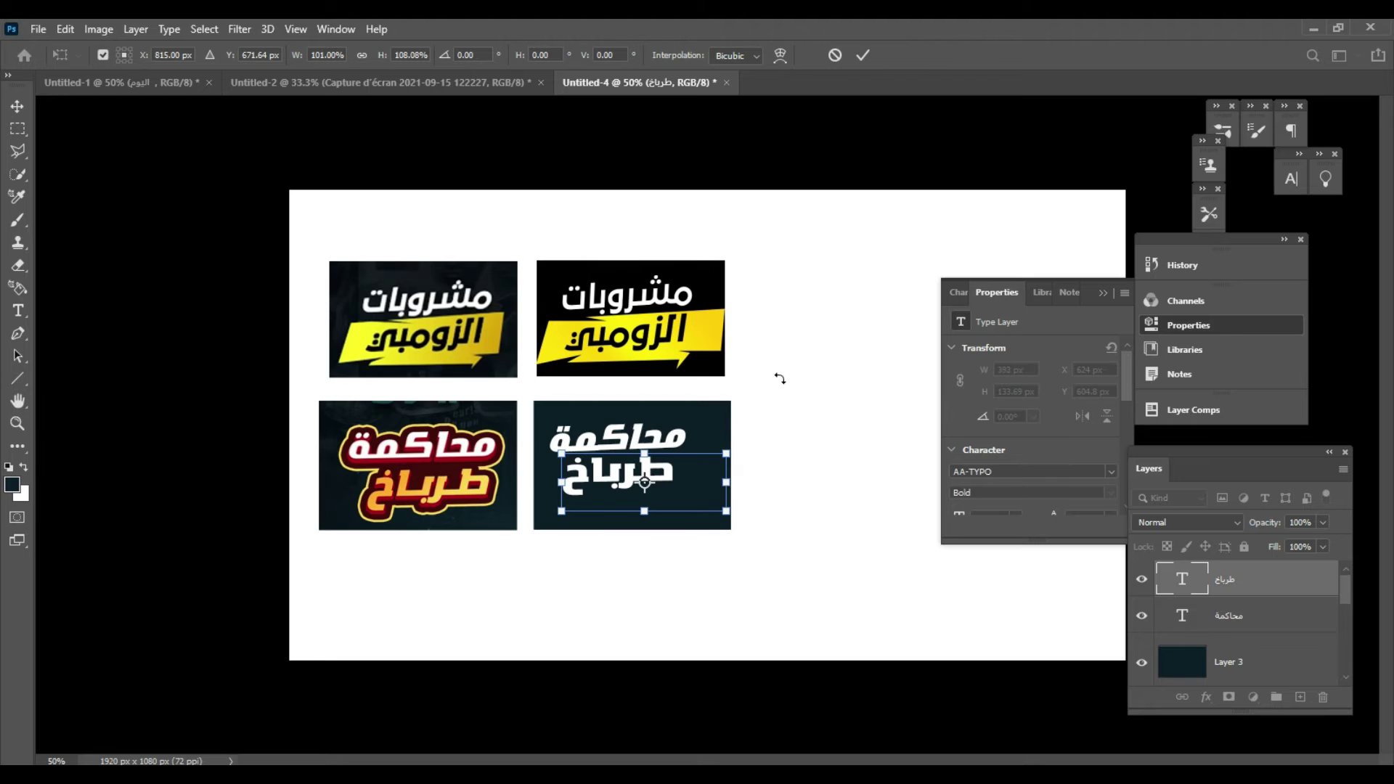
pyautogui.click(862, 55)
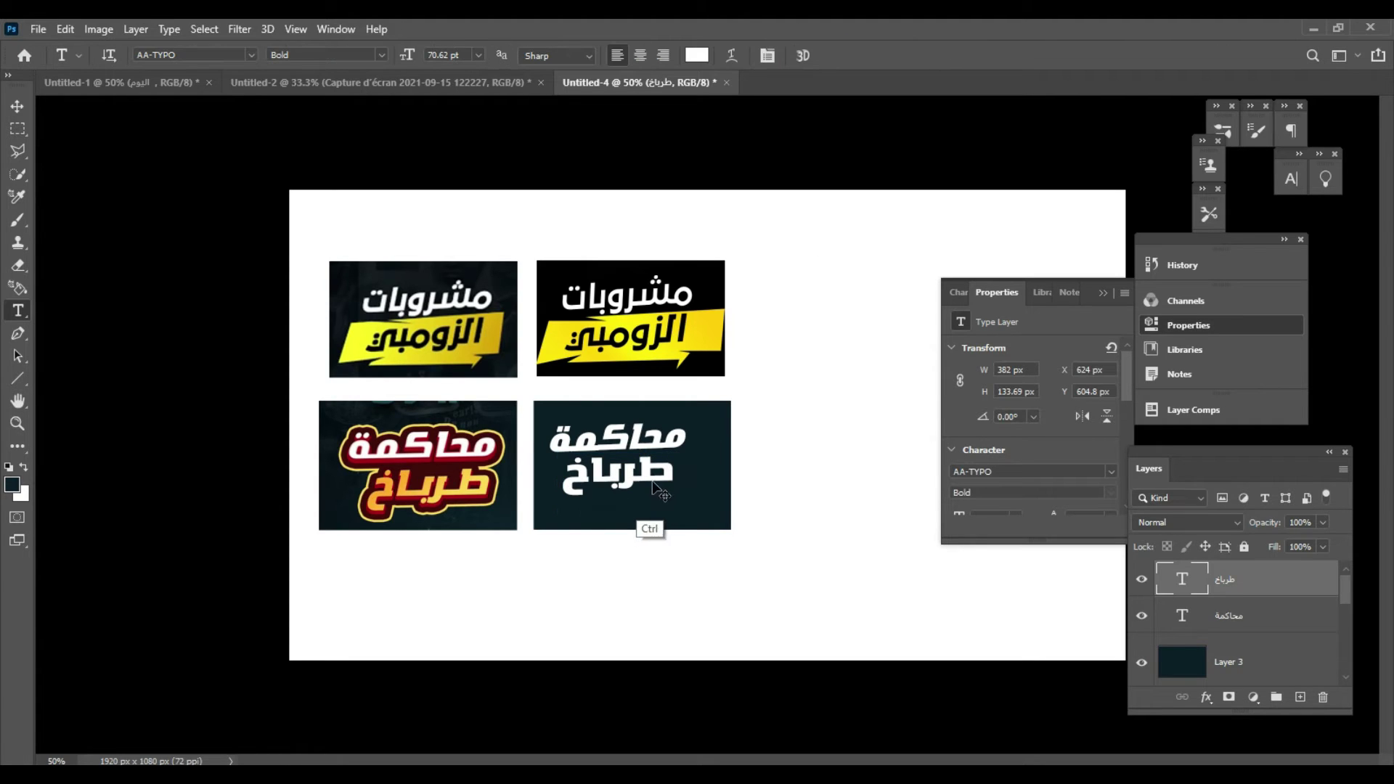
pyautogui.moveTo(680, 487); pyautogui.dragTo(691, 490)
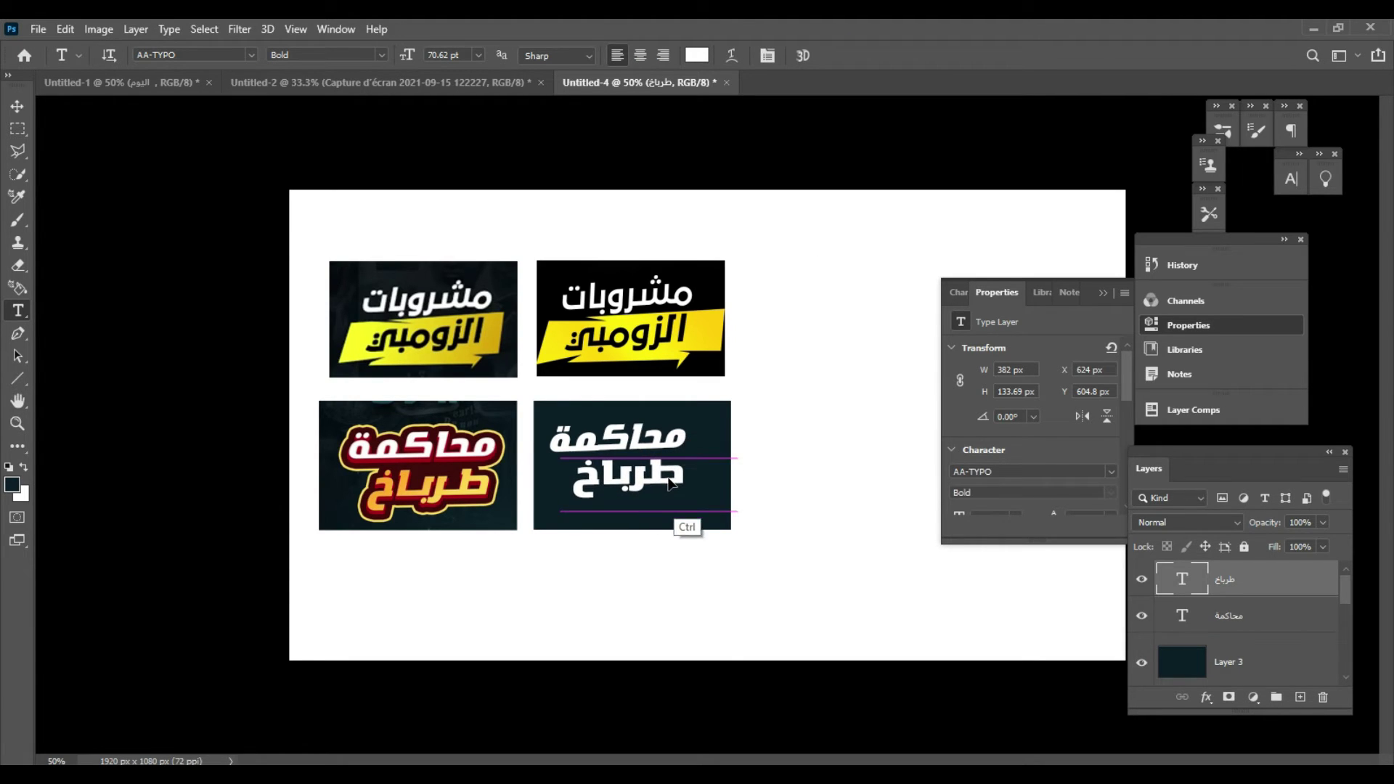
# Step: Add a dark red drop shadow to the "محاكمة" text with 100% spread, 4 px distance and 4 px size
pyautogui.click(1255, 615)
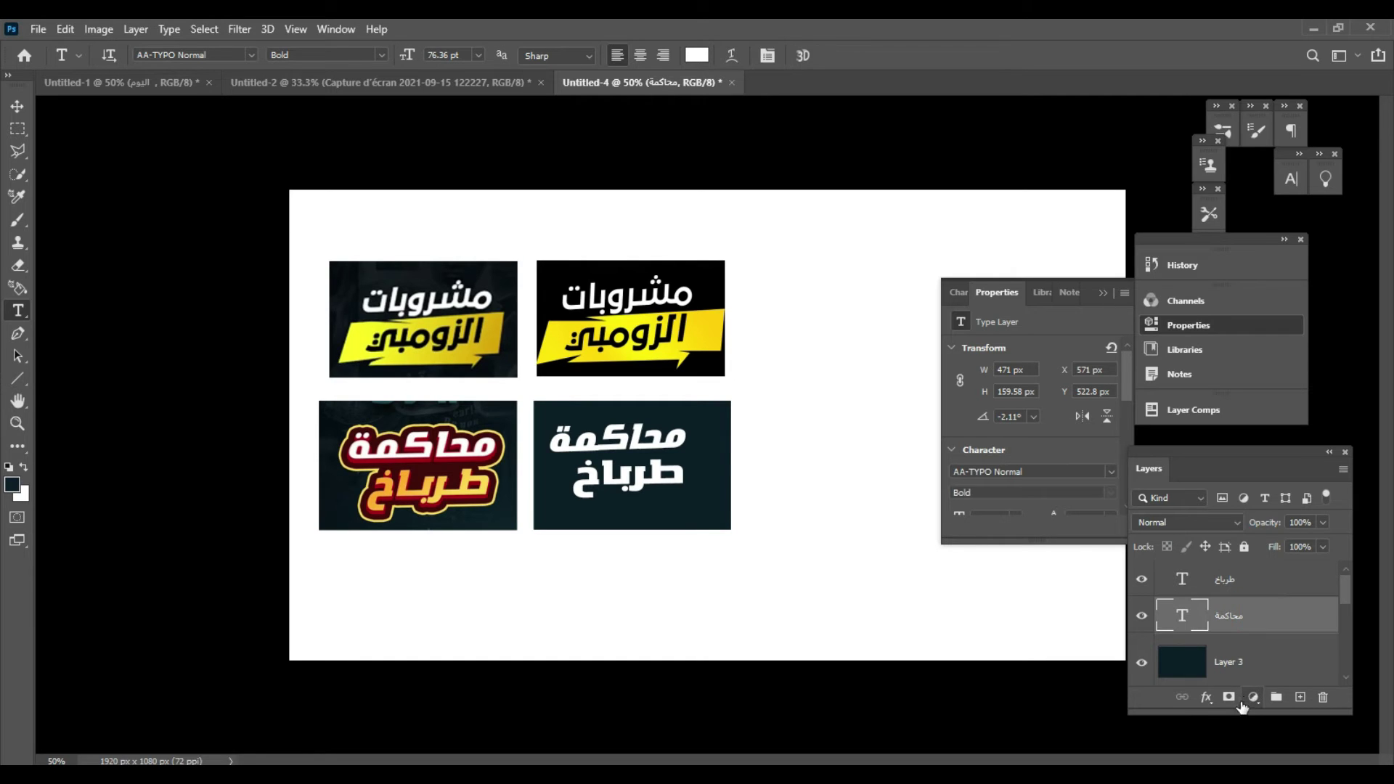
pyautogui.click(1207, 697)
pyautogui.click(1241, 528)
pyautogui.click(737, 399)
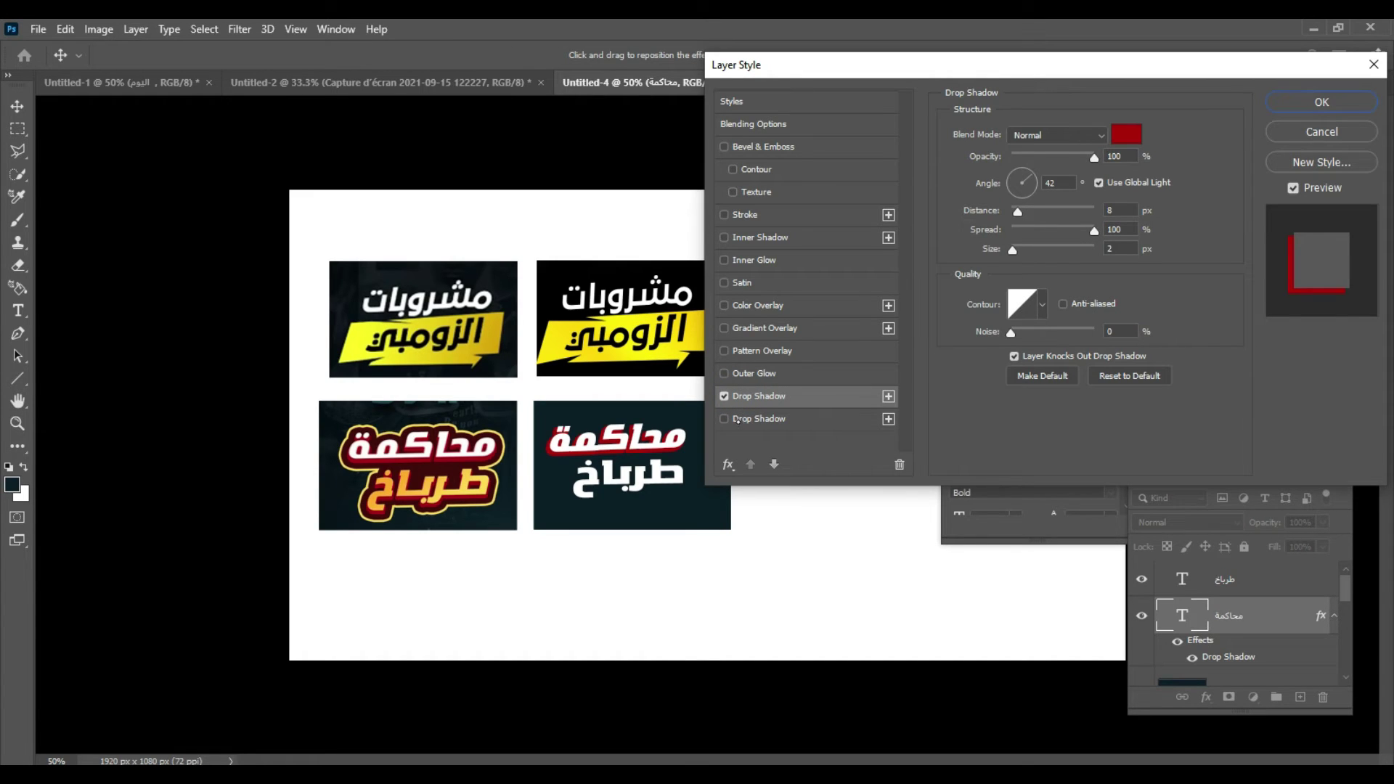
pyautogui.moveTo(1011, 213); pyautogui.dragTo(1018, 212)
pyautogui.click(1014, 212)
pyautogui.moveTo(1012, 249); pyautogui.dragTo(1015, 250)
pyautogui.click(1289, 110)
# Step: Give the "طرباخ" text an orange linear gradient overlay at 35° and 142% scale, plus a dark red 4 px drop shadow
pyautogui.click(1256, 590)
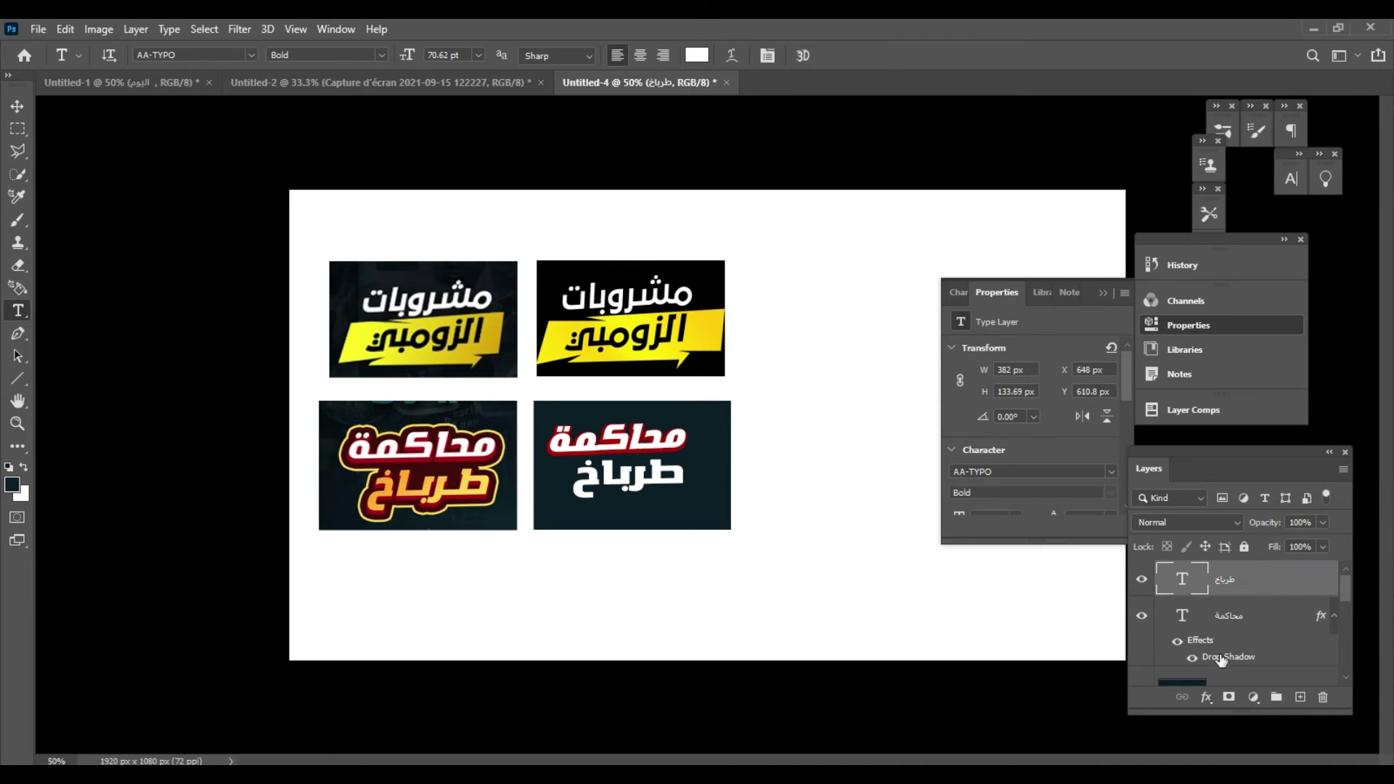
pyautogui.click(1205, 699)
pyautogui.click(1227, 529)
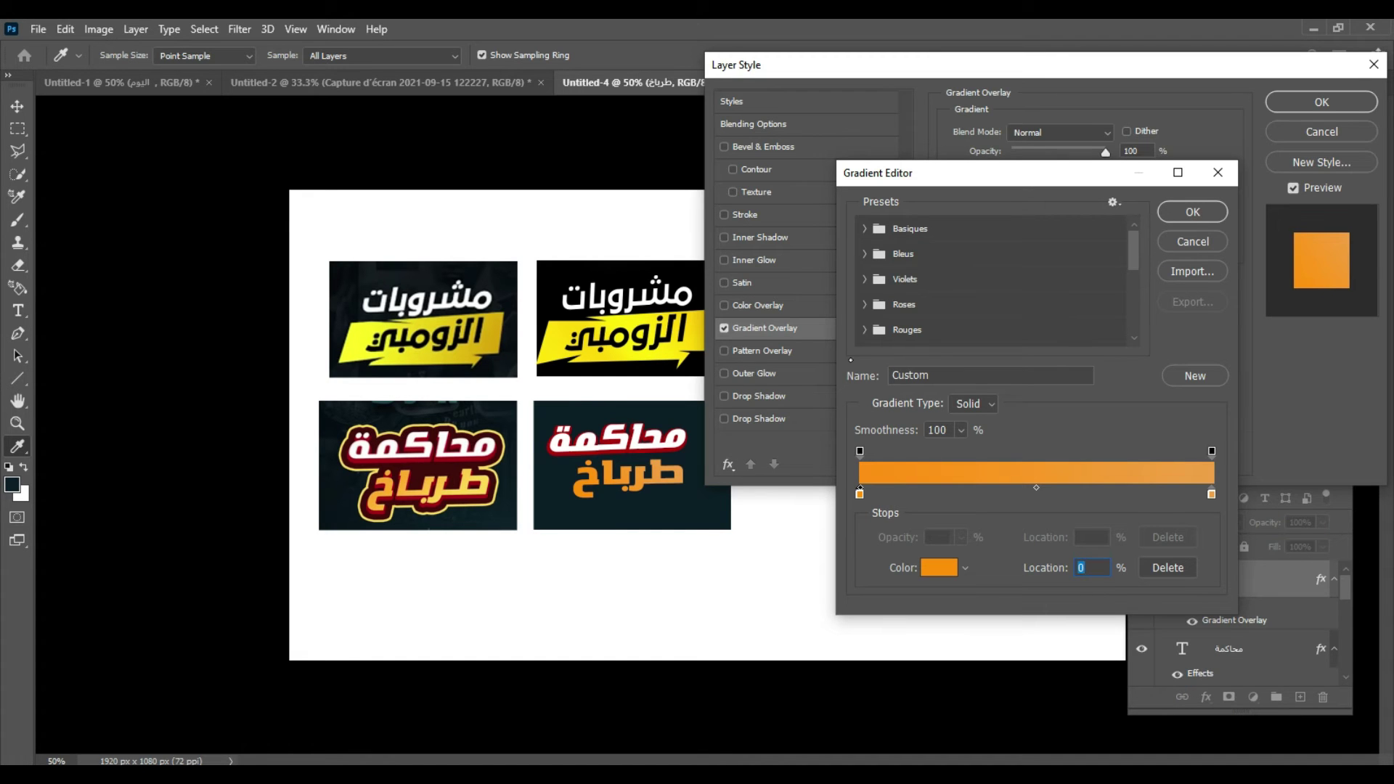
pyautogui.click(1187, 211)
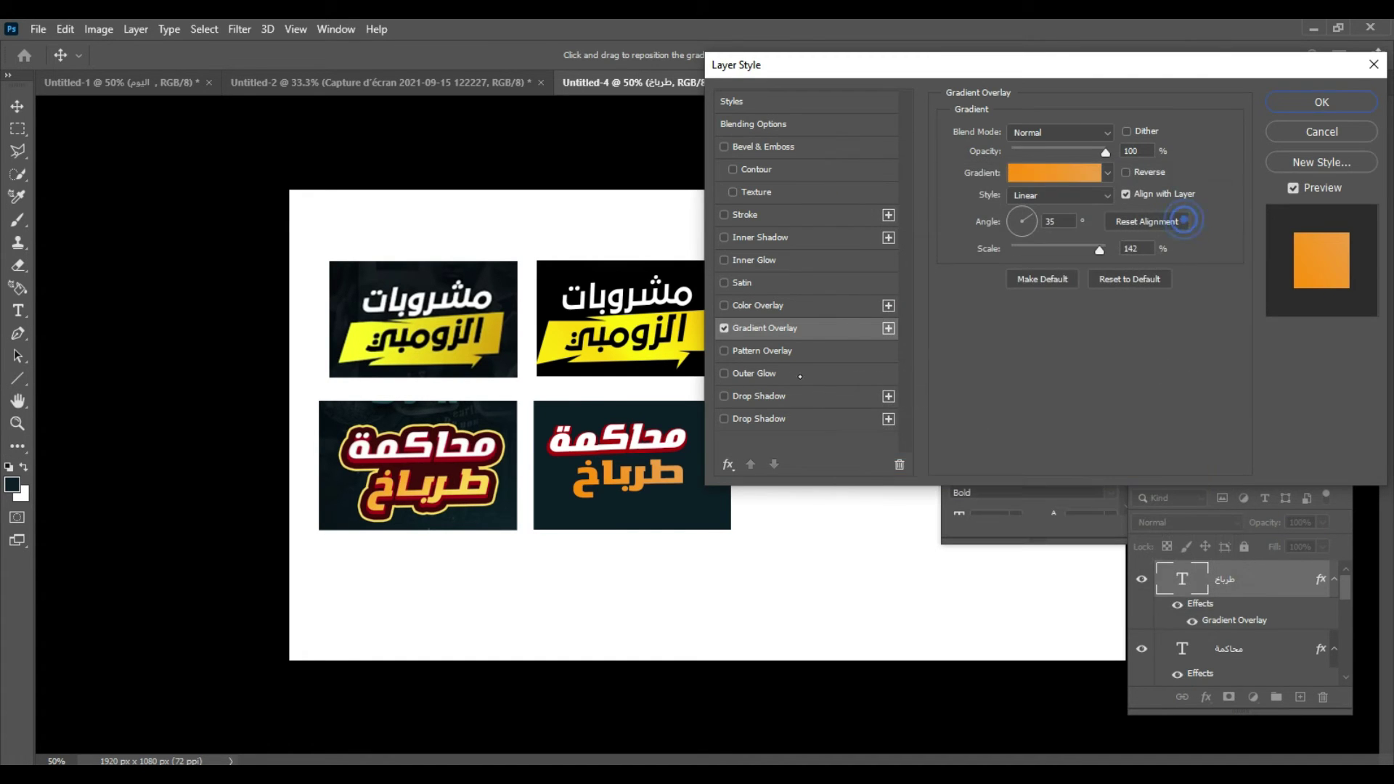
pyautogui.click(740, 396)
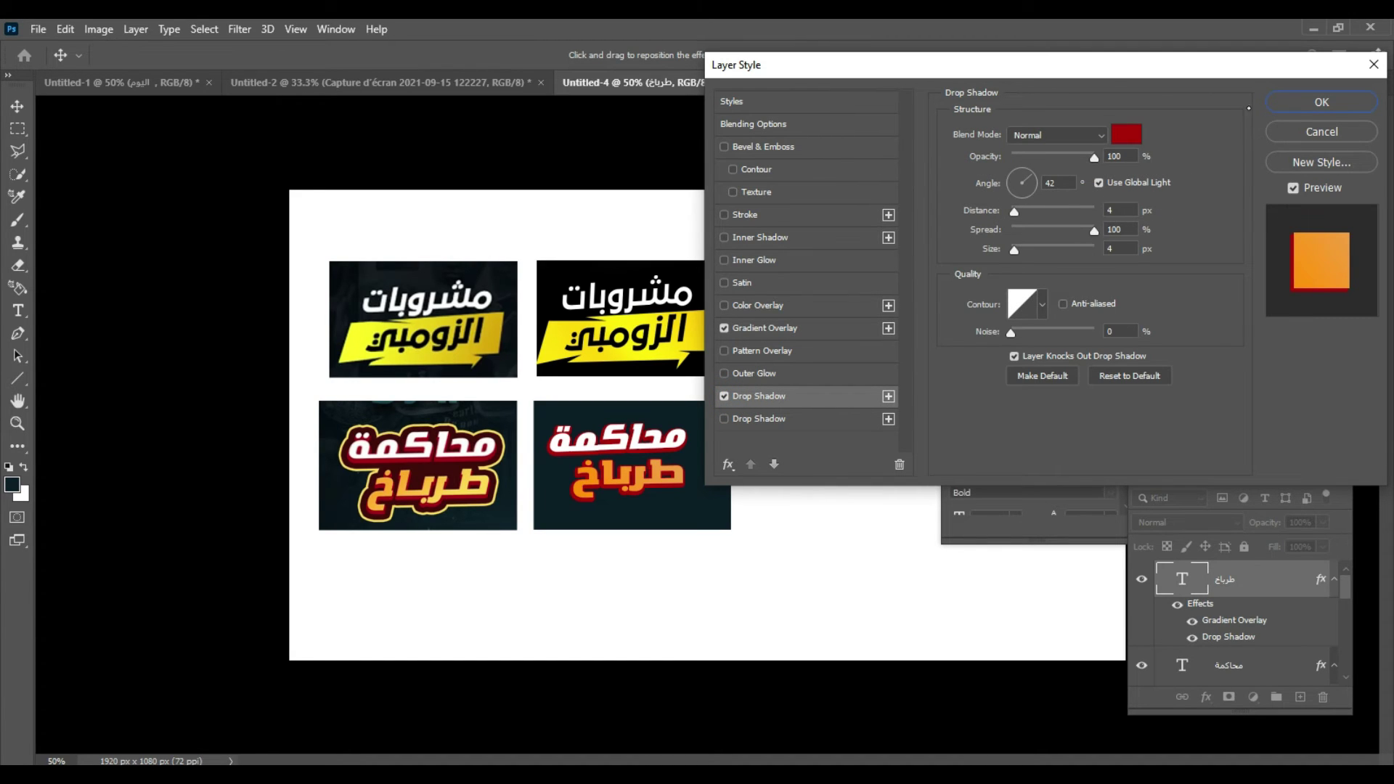
pyautogui.click(1314, 94)
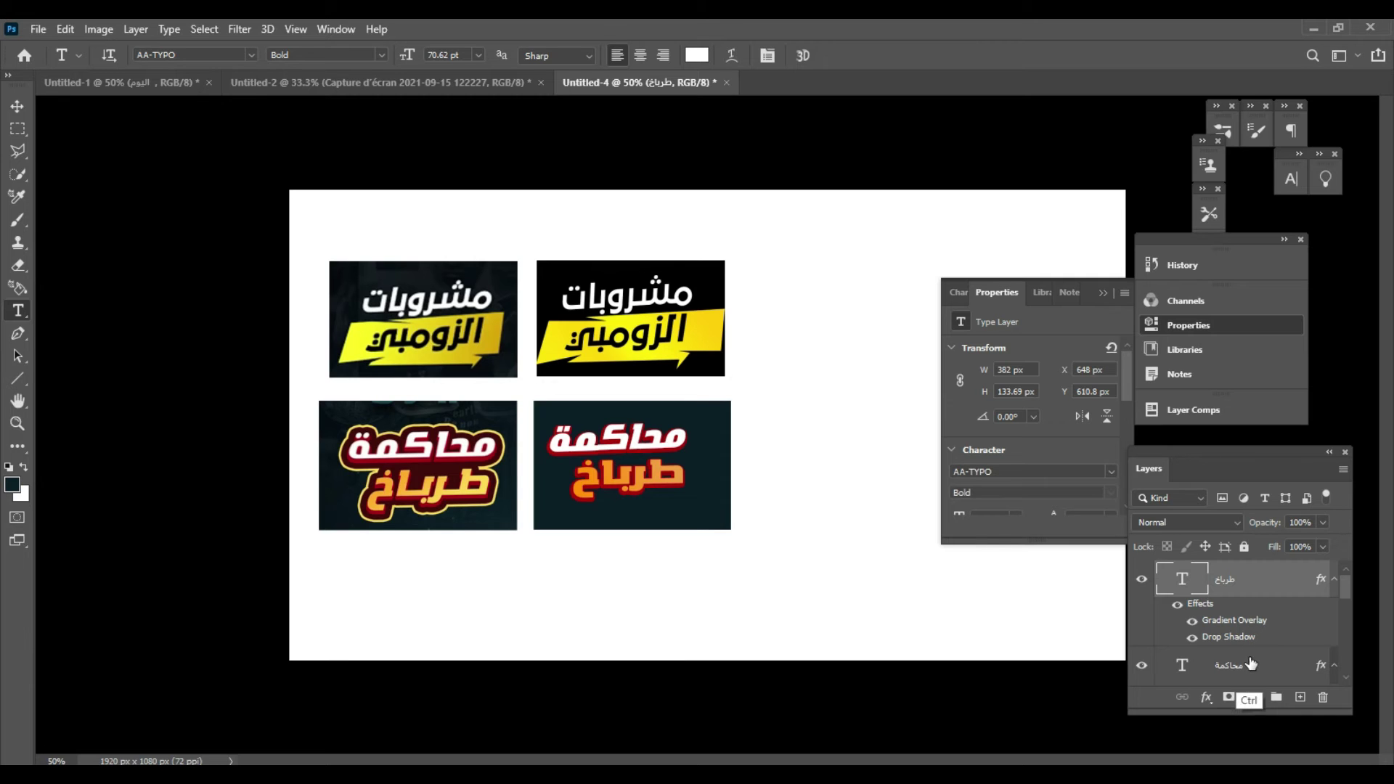
# Step: Rasterize the "طرباخ" and "محاكمة" type layers
pyautogui.keyDown('shift'); pyautogui.click(1249, 665); pyautogui.keyUp('shift')
pyautogui.rightClick(1271, 662)
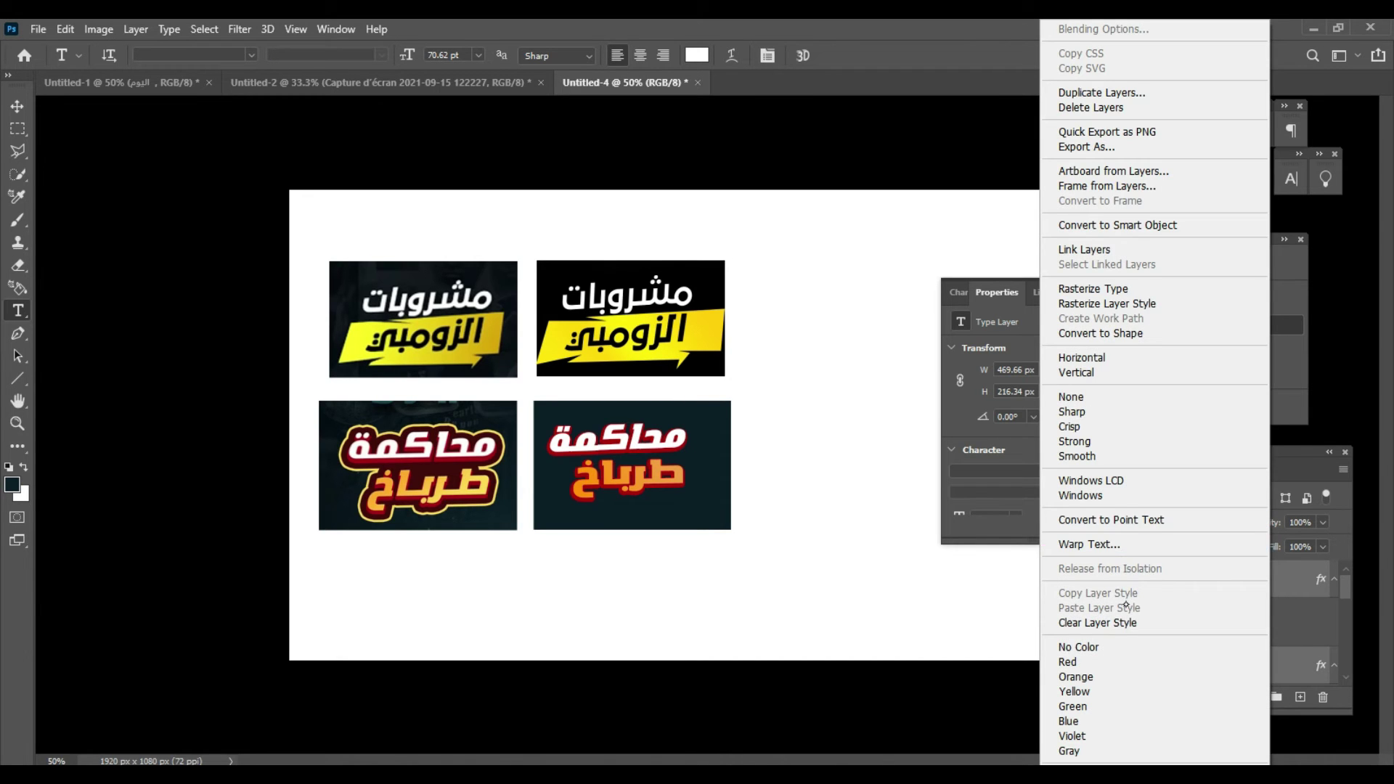
pyautogui.click(1255, 584)
pyautogui.rightClick(1255, 584)
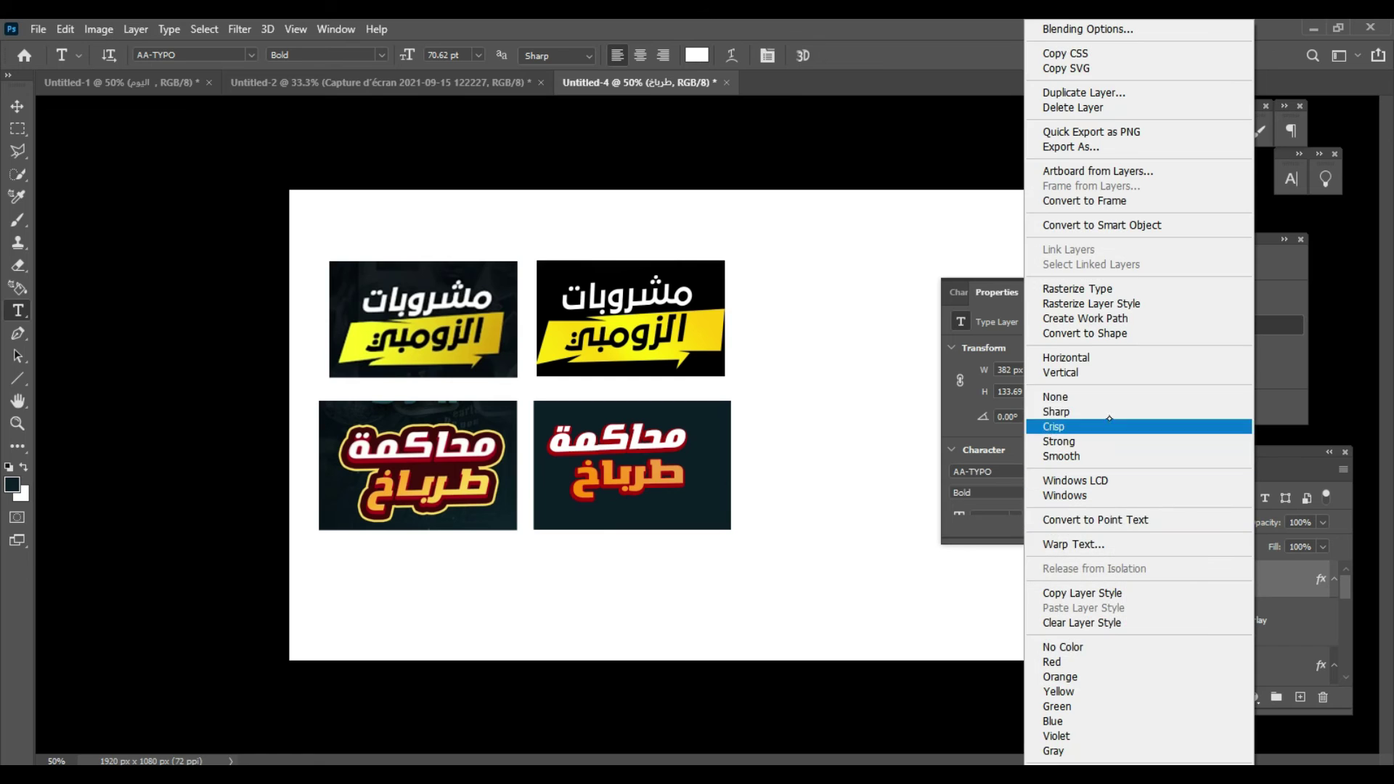
pyautogui.click(1107, 290)
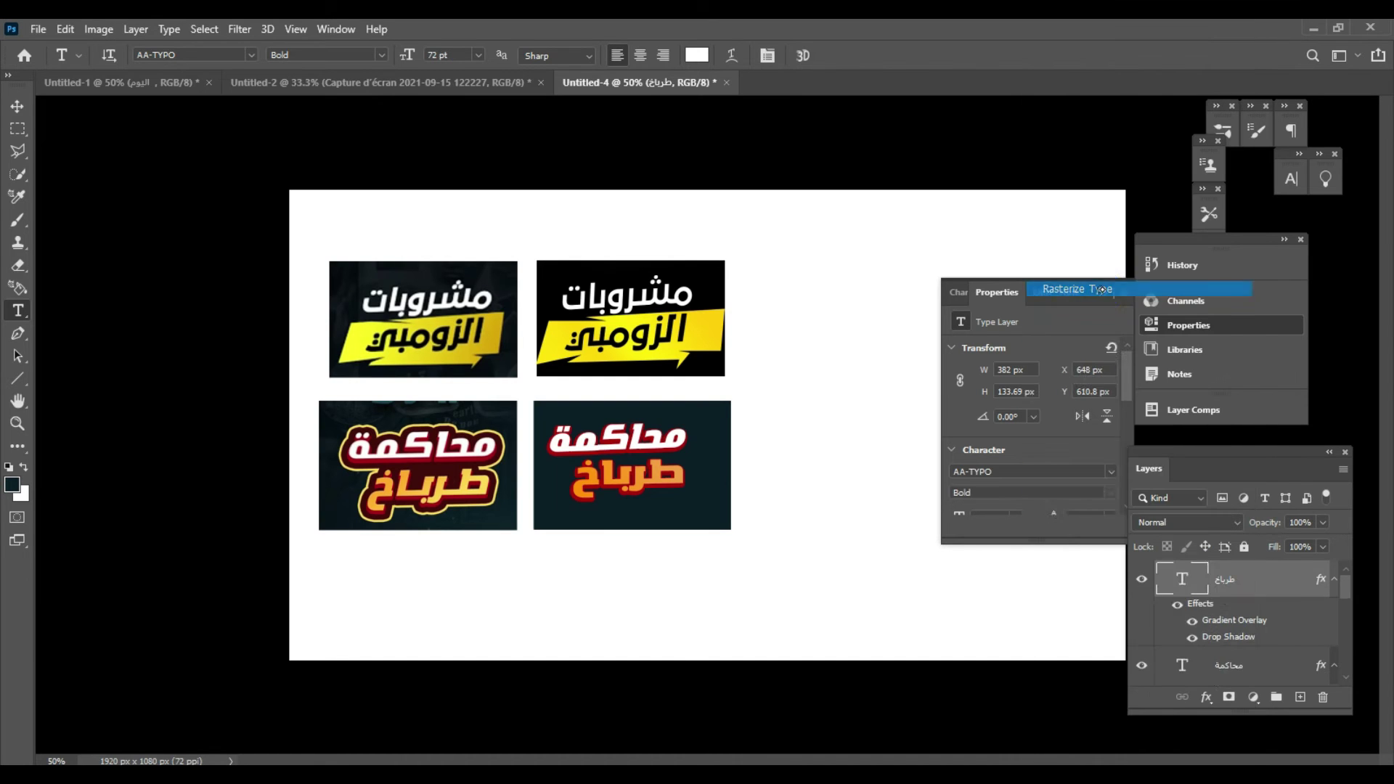
pyautogui.click(1261, 680)
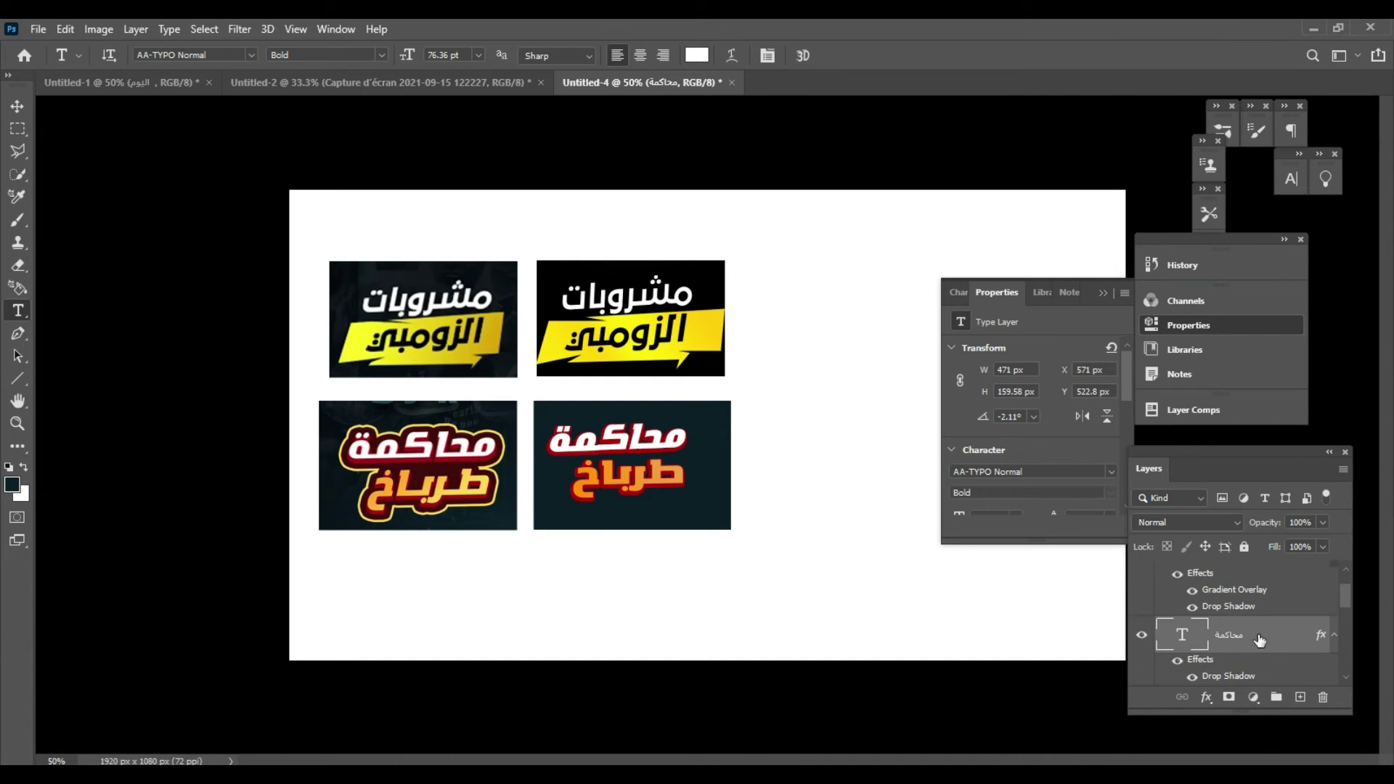
pyautogui.rightClick(1258, 639)
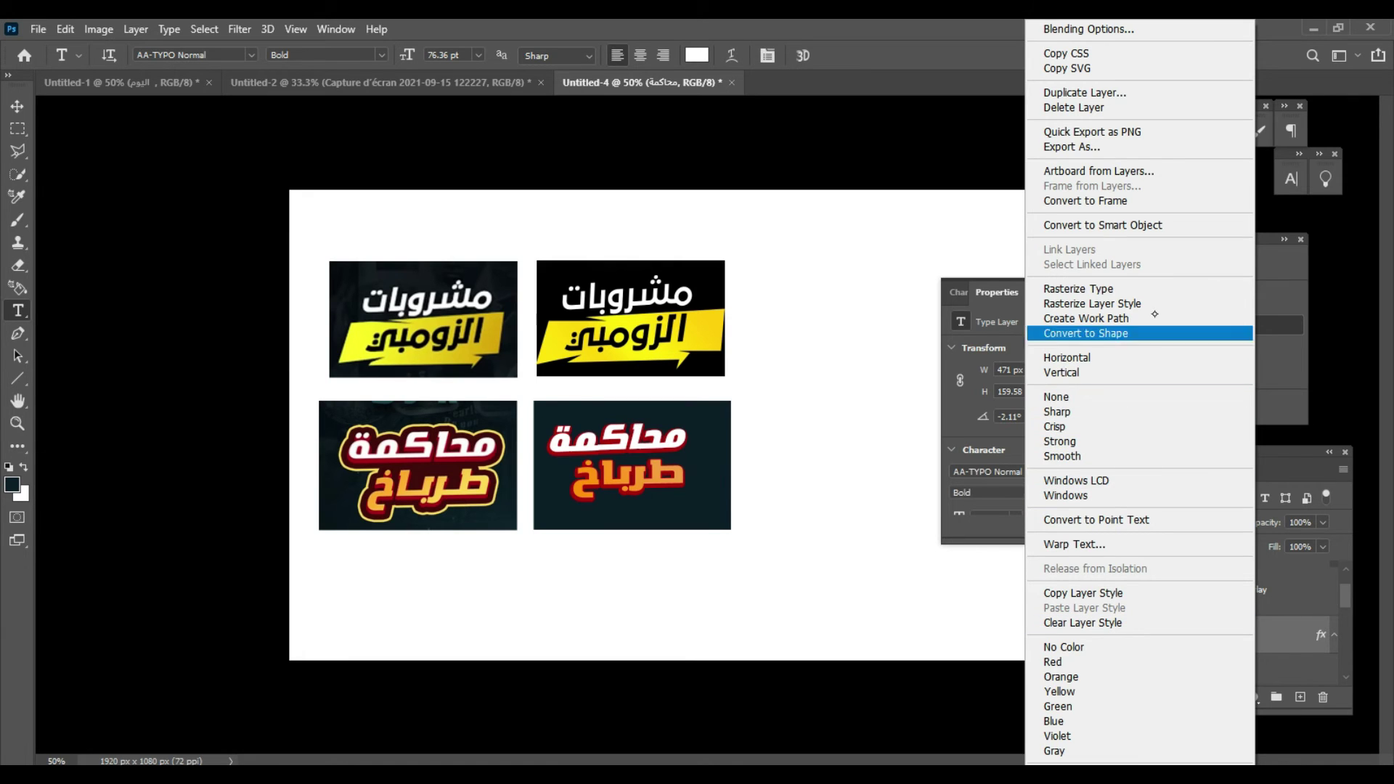
pyautogui.click(1128, 284)
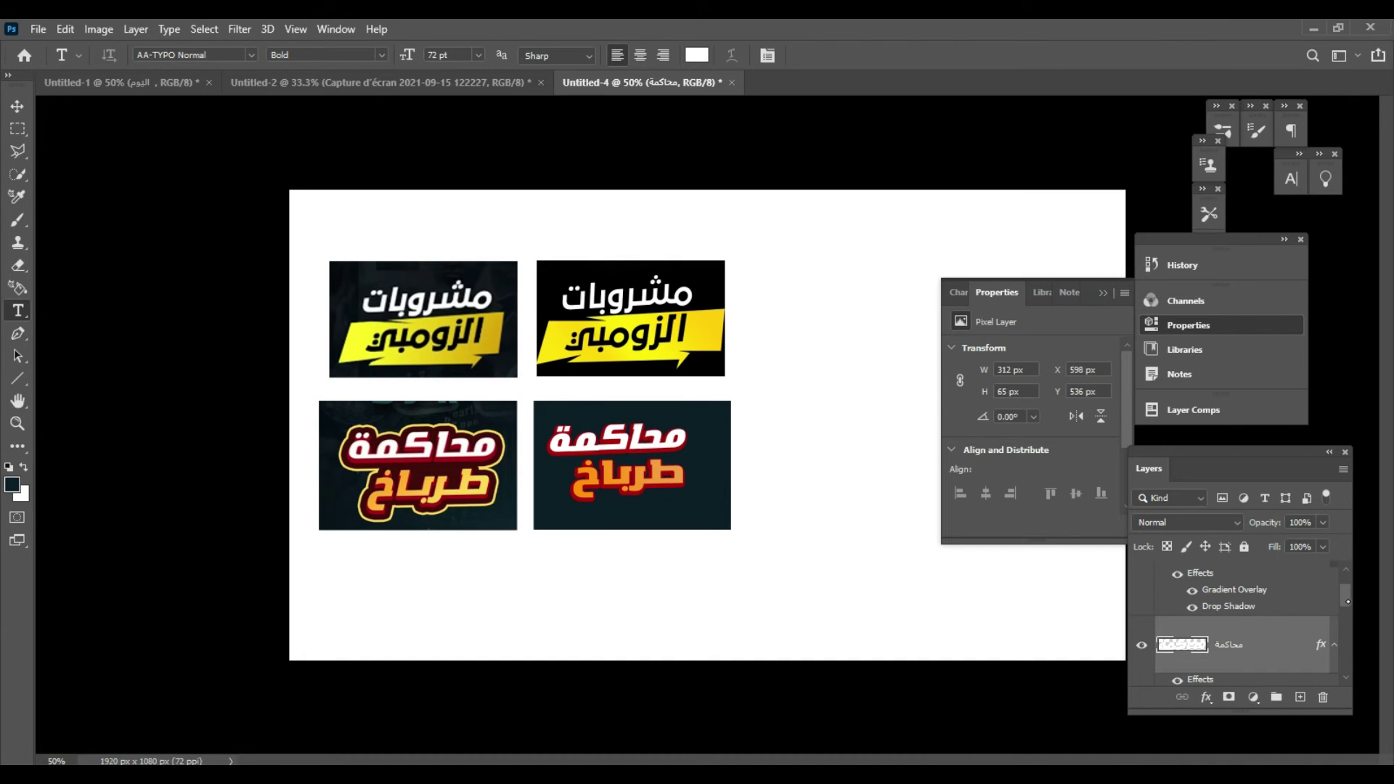
# Step: Merge the rasterized "محاكمة" and "طرباخ" layers into a single layer with their effects baked in
pyautogui.scroll(2, 1337, 591)
pyautogui.keyDown('ctrl'); pyautogui.click(1270, 588); pyautogui.keyUp('ctrl')
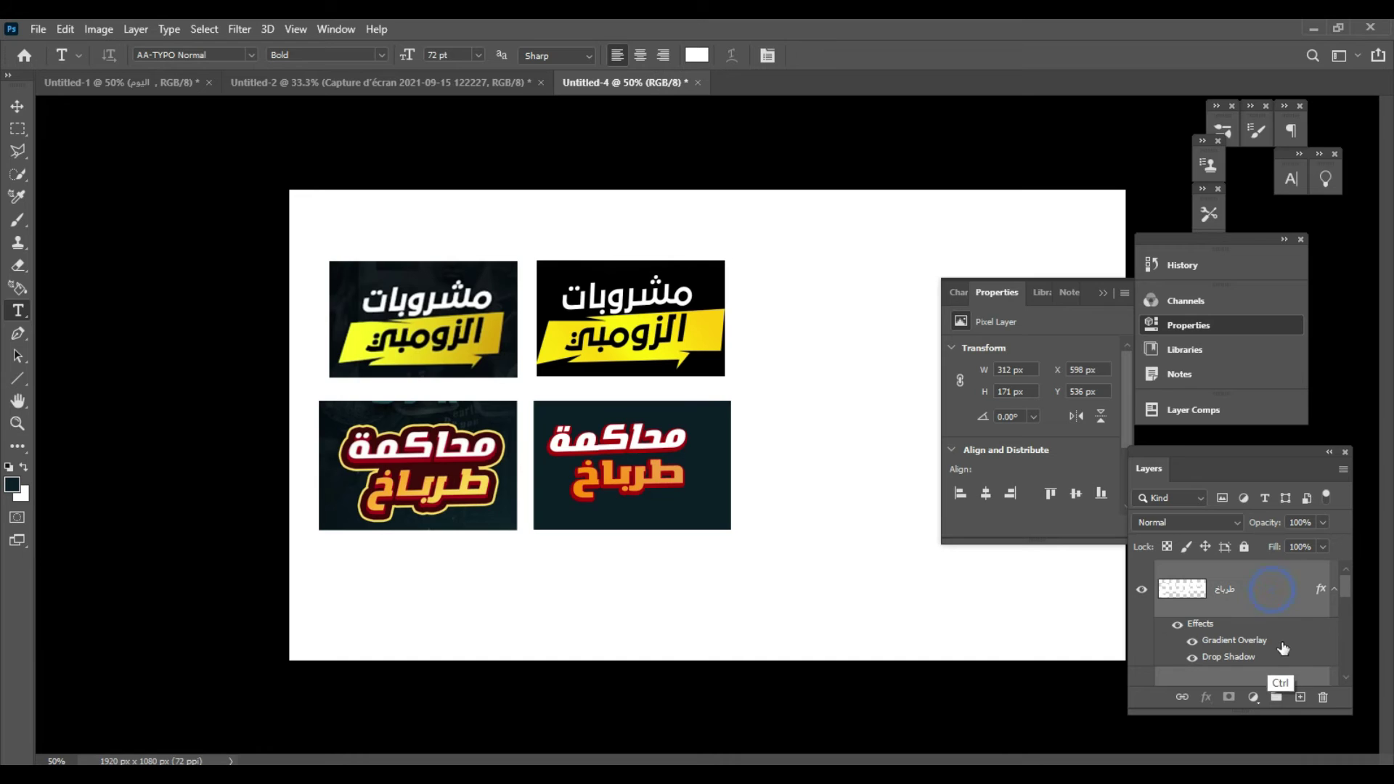
pyautogui.rightClick(1267, 594)
pyautogui.click(1148, 546)
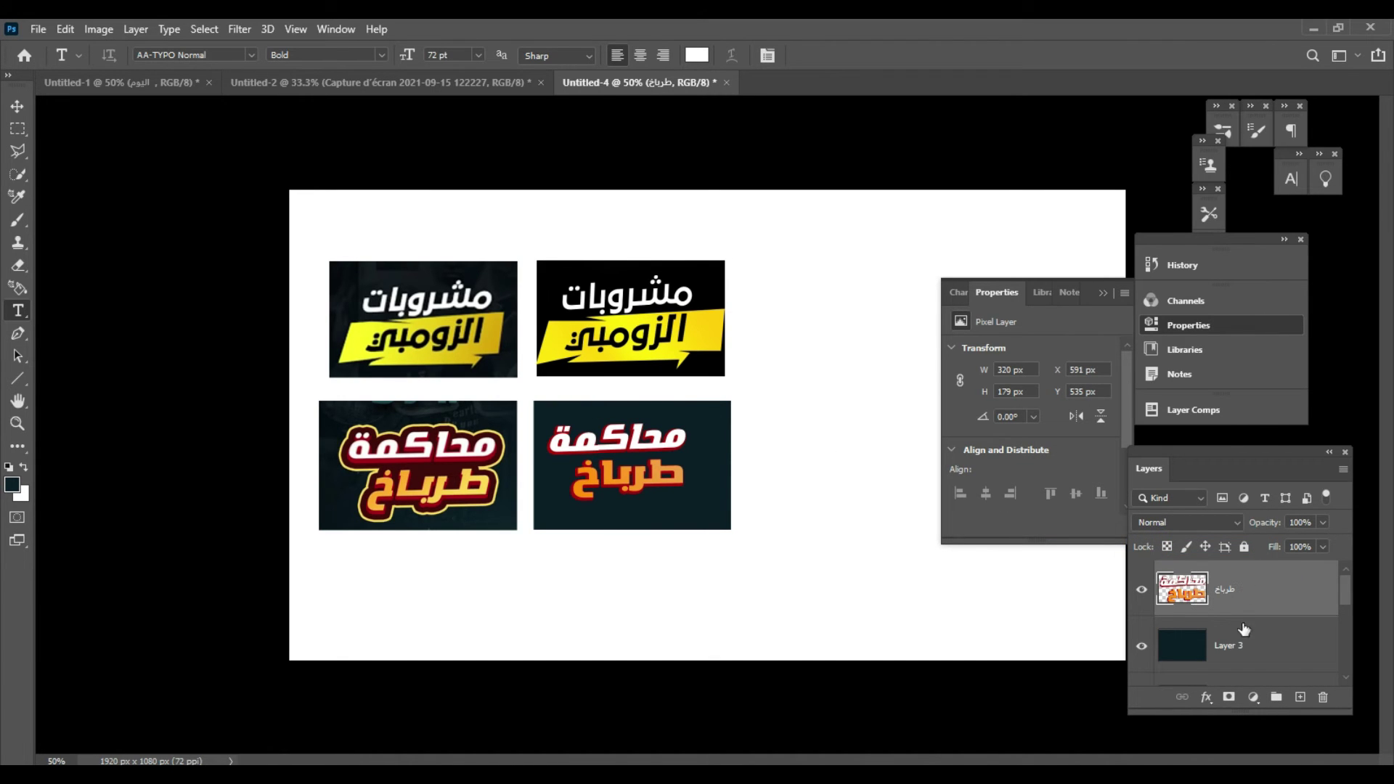
# Step: Add a drop shadow to the merged title layer in dark maroon #440000 with 4 px distance, 100% spread and 16 px size
pyautogui.click(1206, 697)
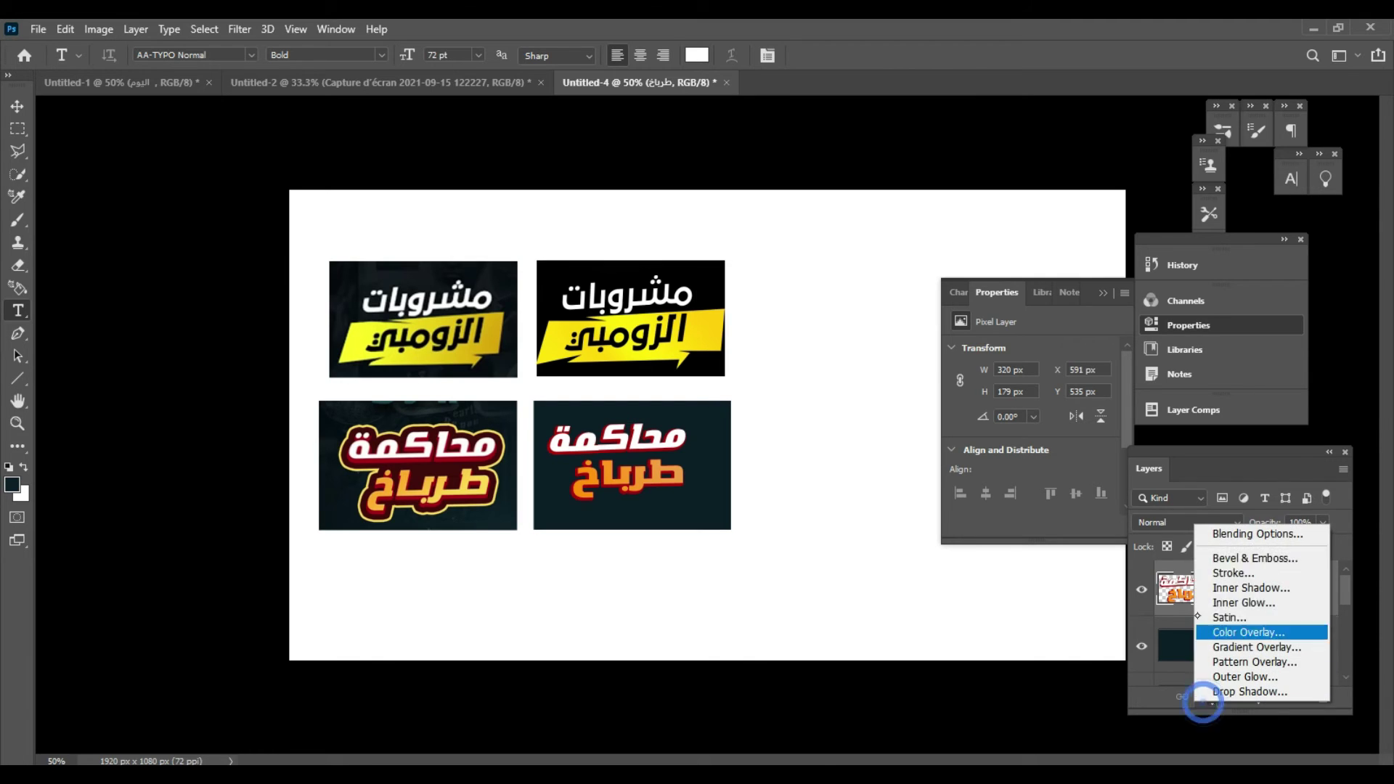
pyautogui.click(1227, 535)
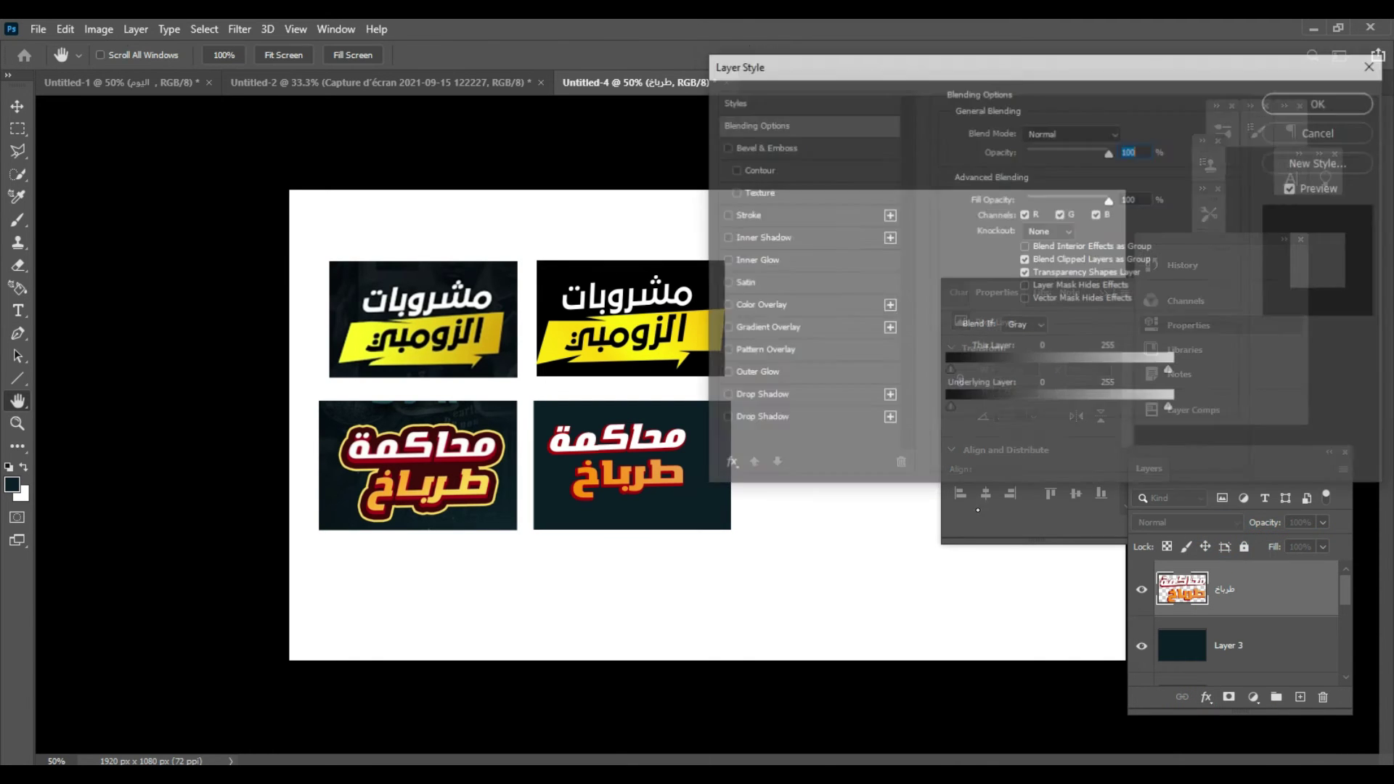
pyautogui.click(723, 396)
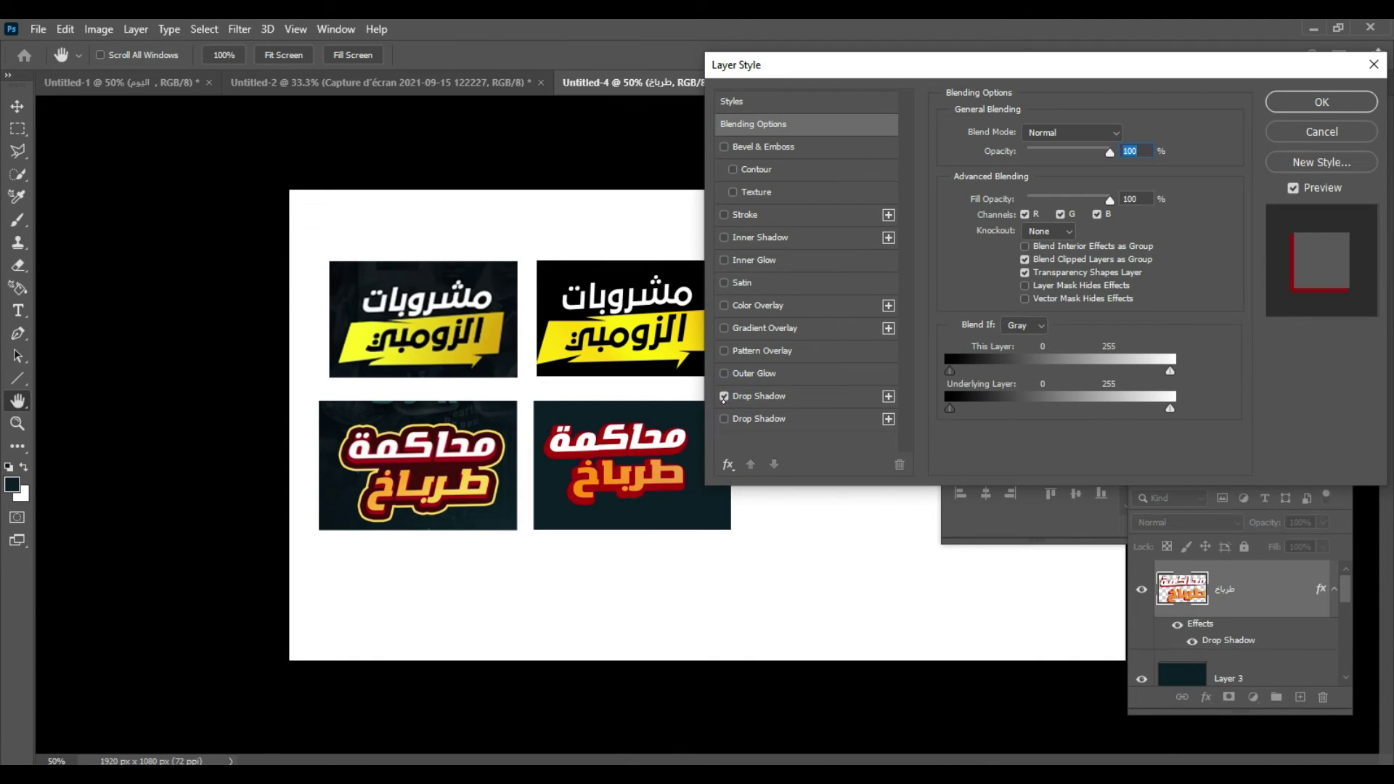
pyautogui.click(759, 396)
pyautogui.click(1126, 134)
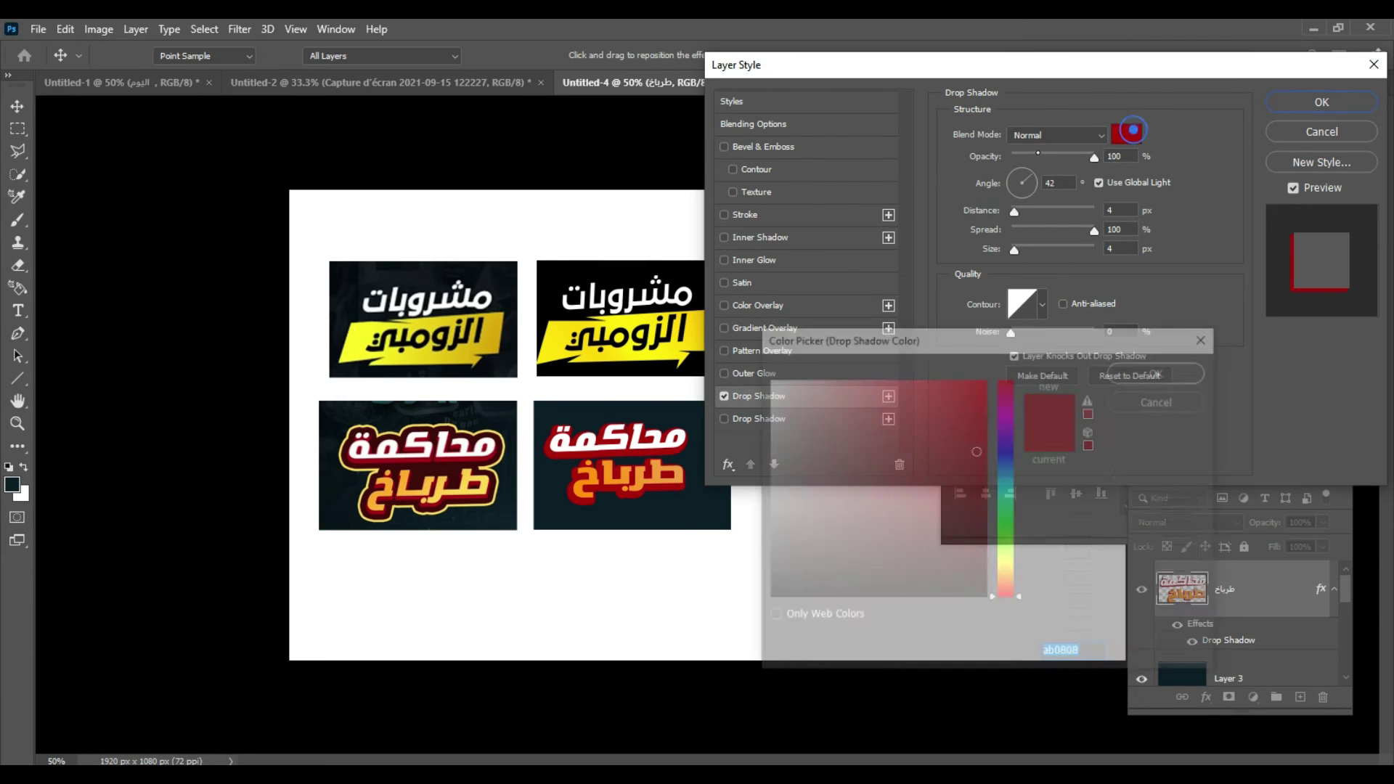
pyautogui.moveTo(986, 484); pyautogui.dragTo(980, 543)
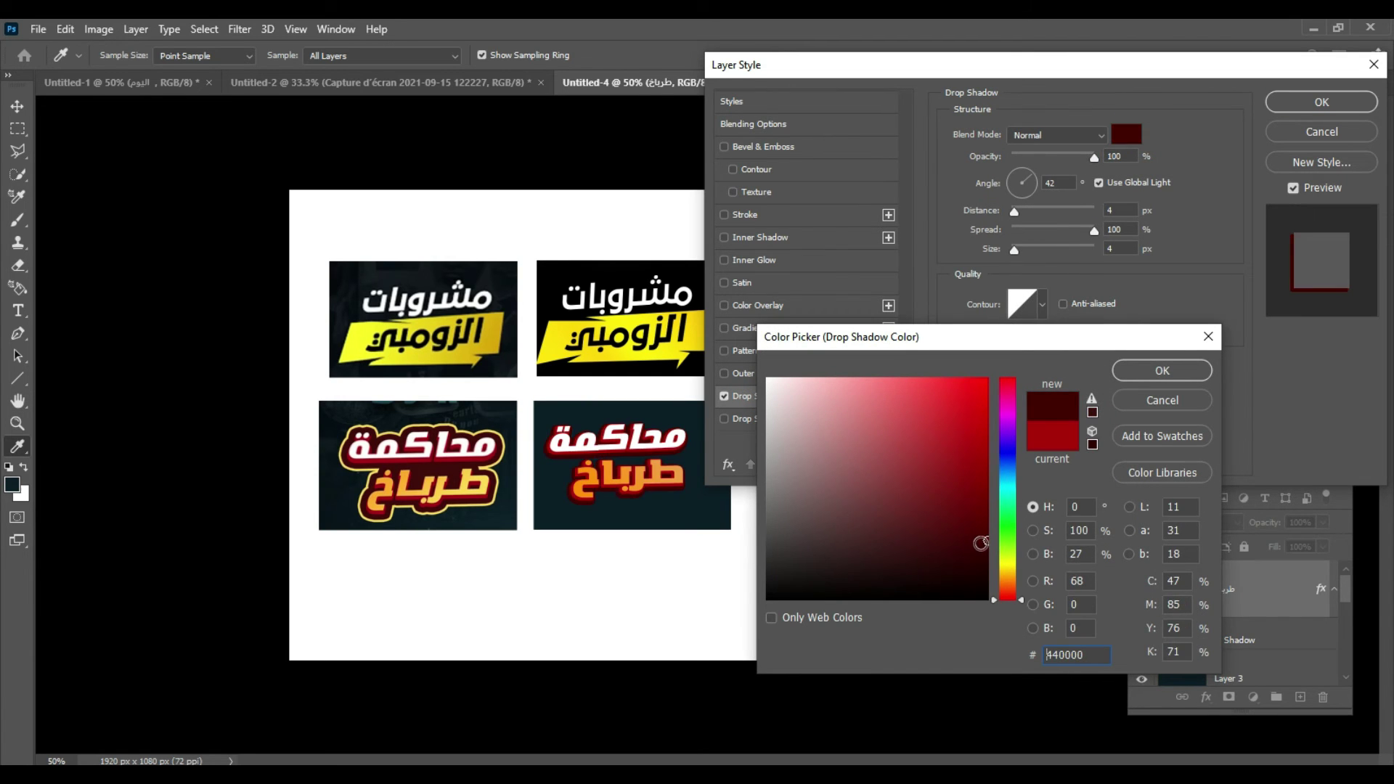
pyautogui.click(1136, 369)
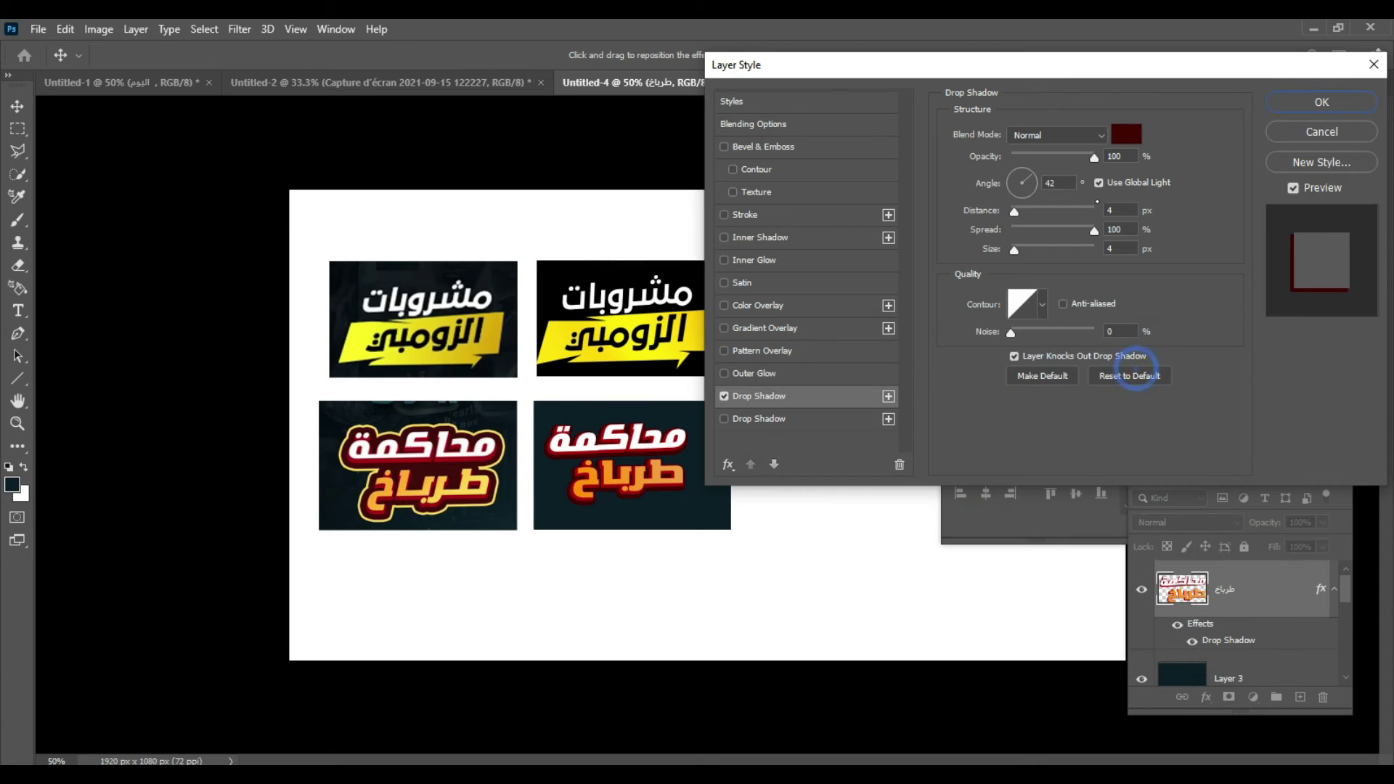
pyautogui.moveTo(1014, 249)
pyautogui.mouseDown()
pyautogui.moveTo(1038, 249)
pyautogui.moveTo(1020, 254)
pyautogui.mouseUp()
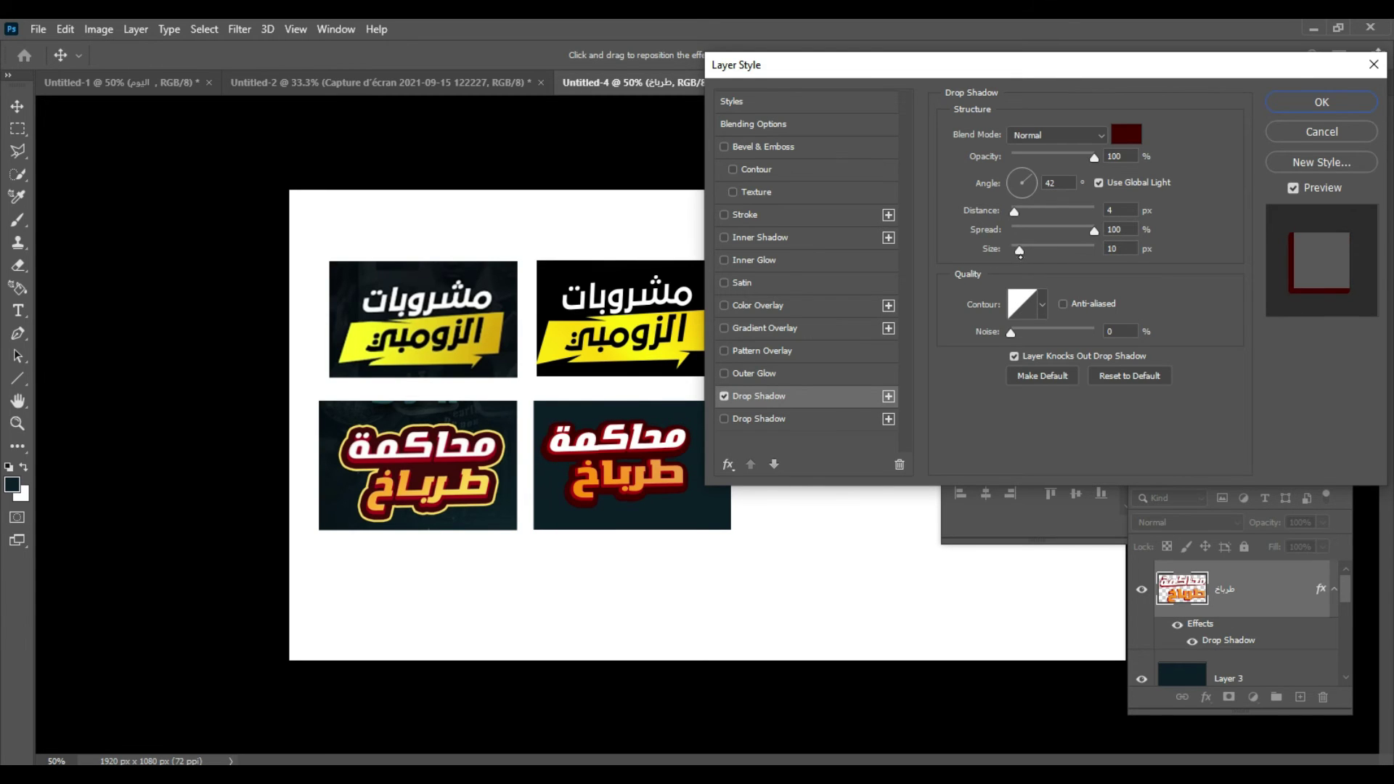
pyautogui.click(1021, 254)
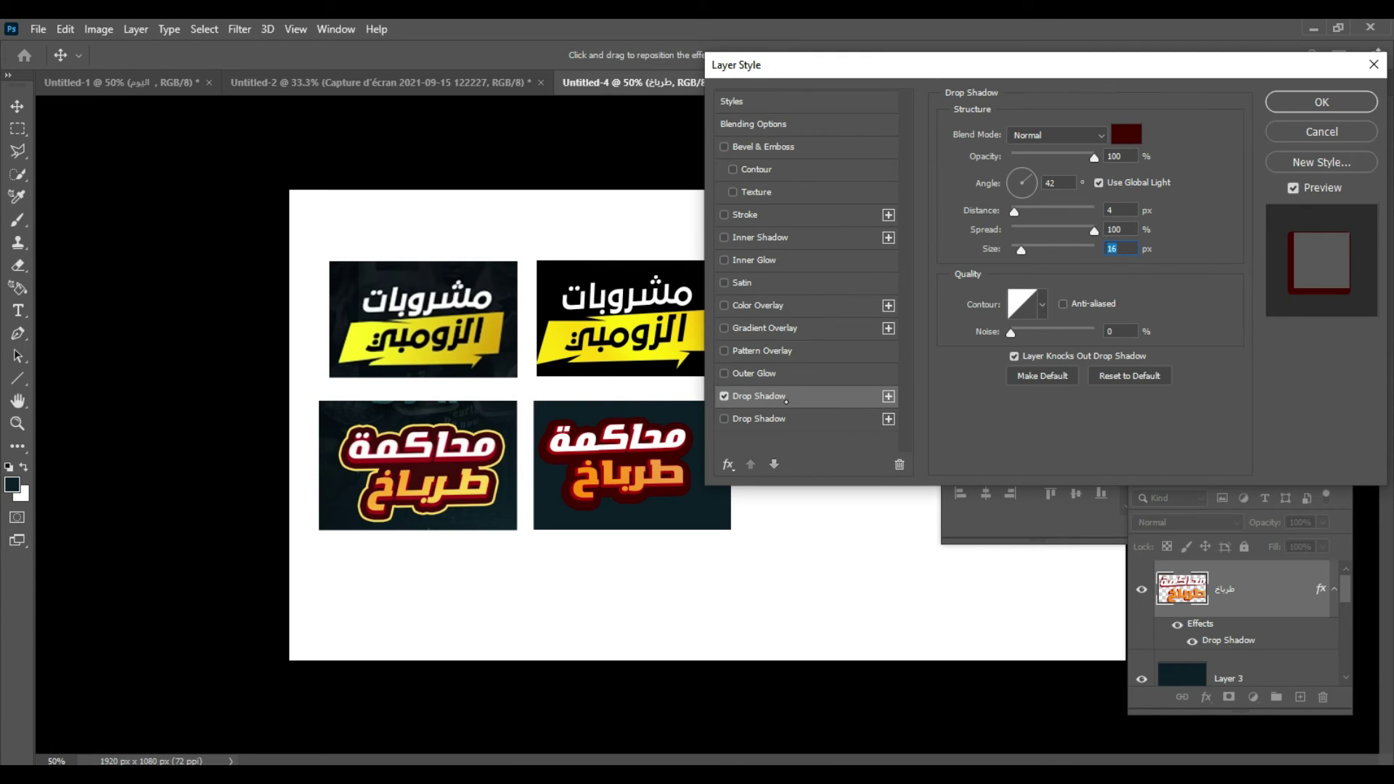
# Step: Enable a second drop shadow on the merged title layer and set its color to yellow #ffc600
pyautogui.click(744, 420)
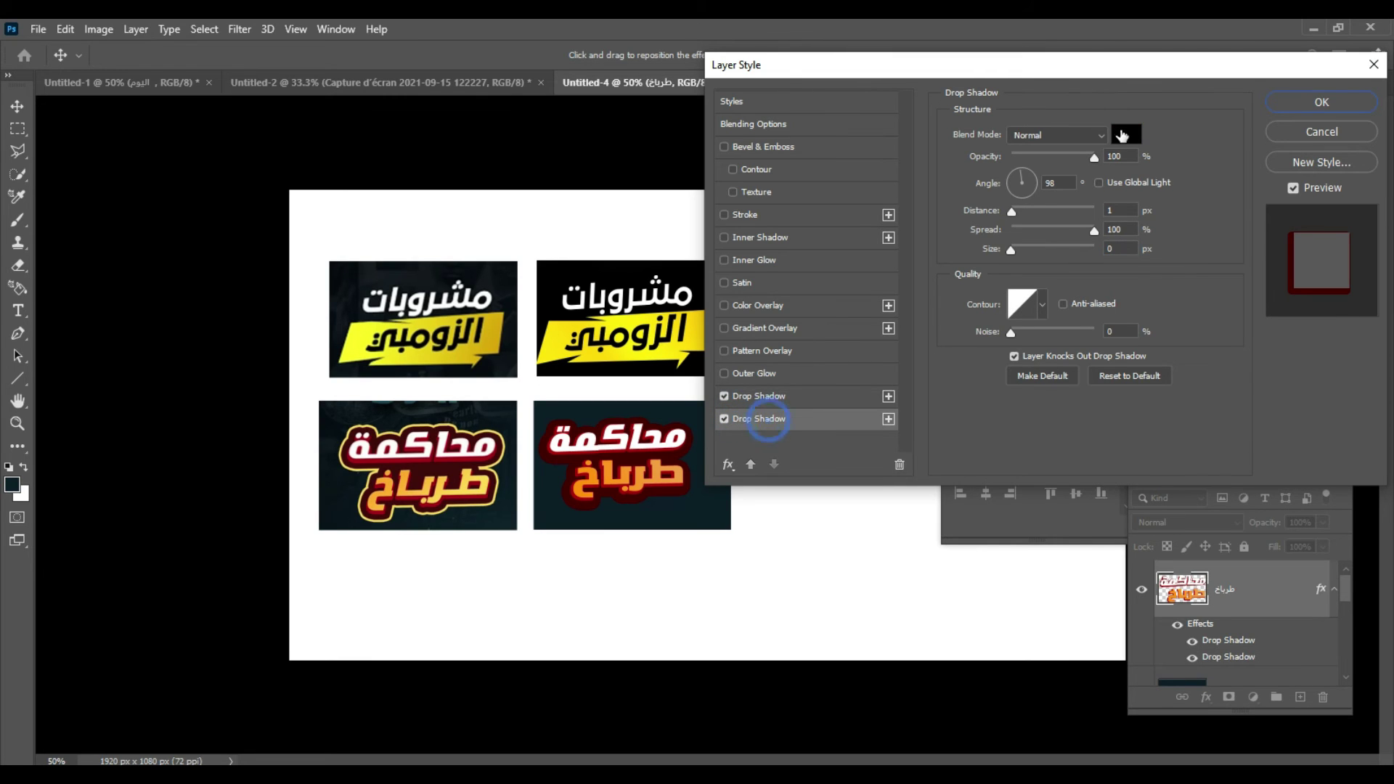
pyautogui.click(1124, 134)
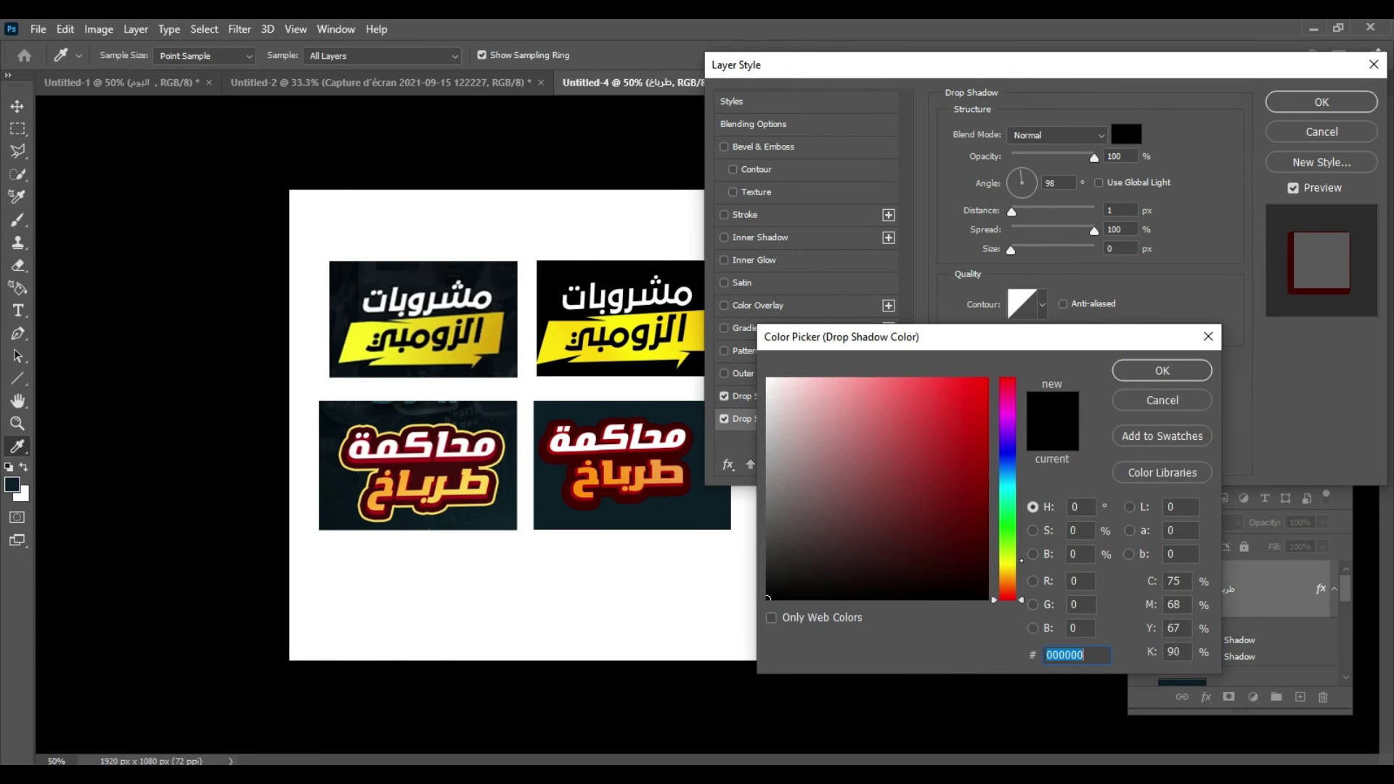
pyautogui.write('ffc600')
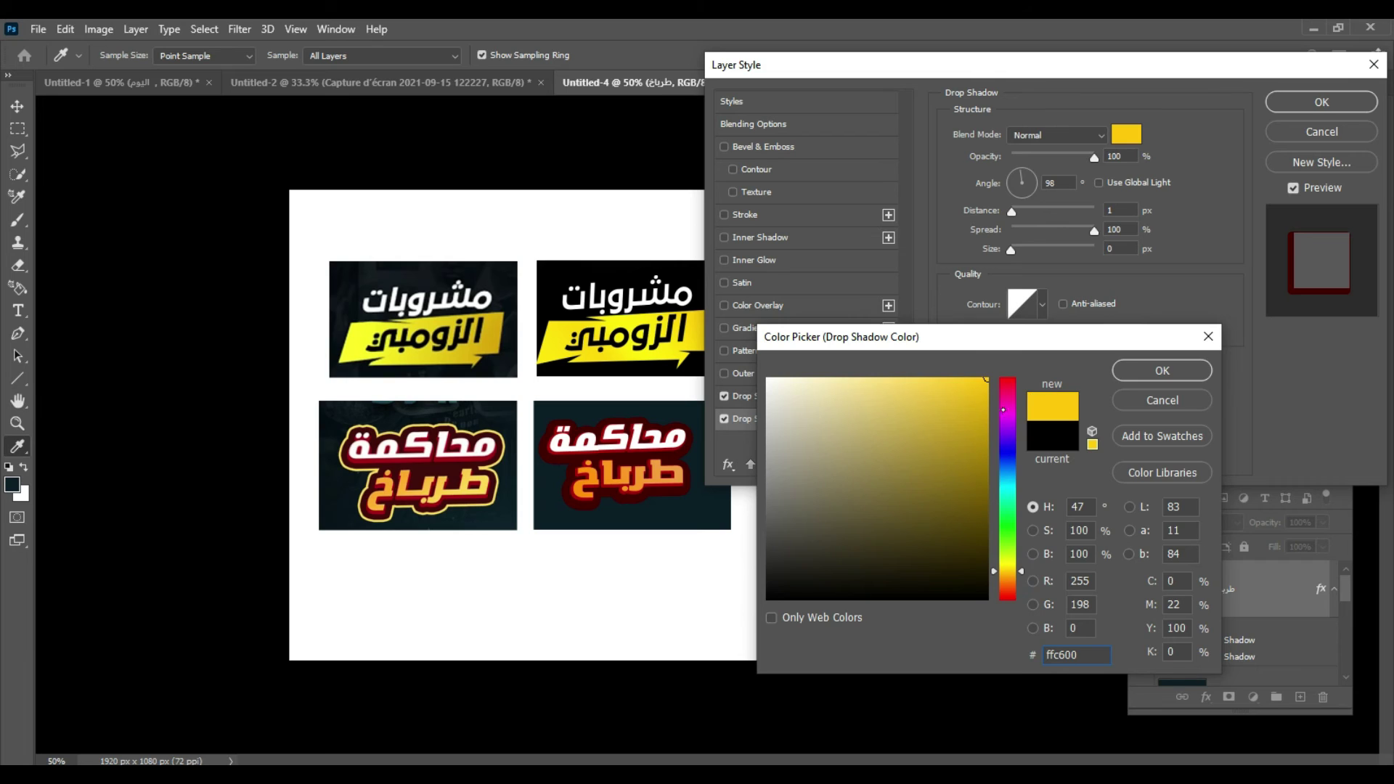
pyautogui.click(1132, 369)
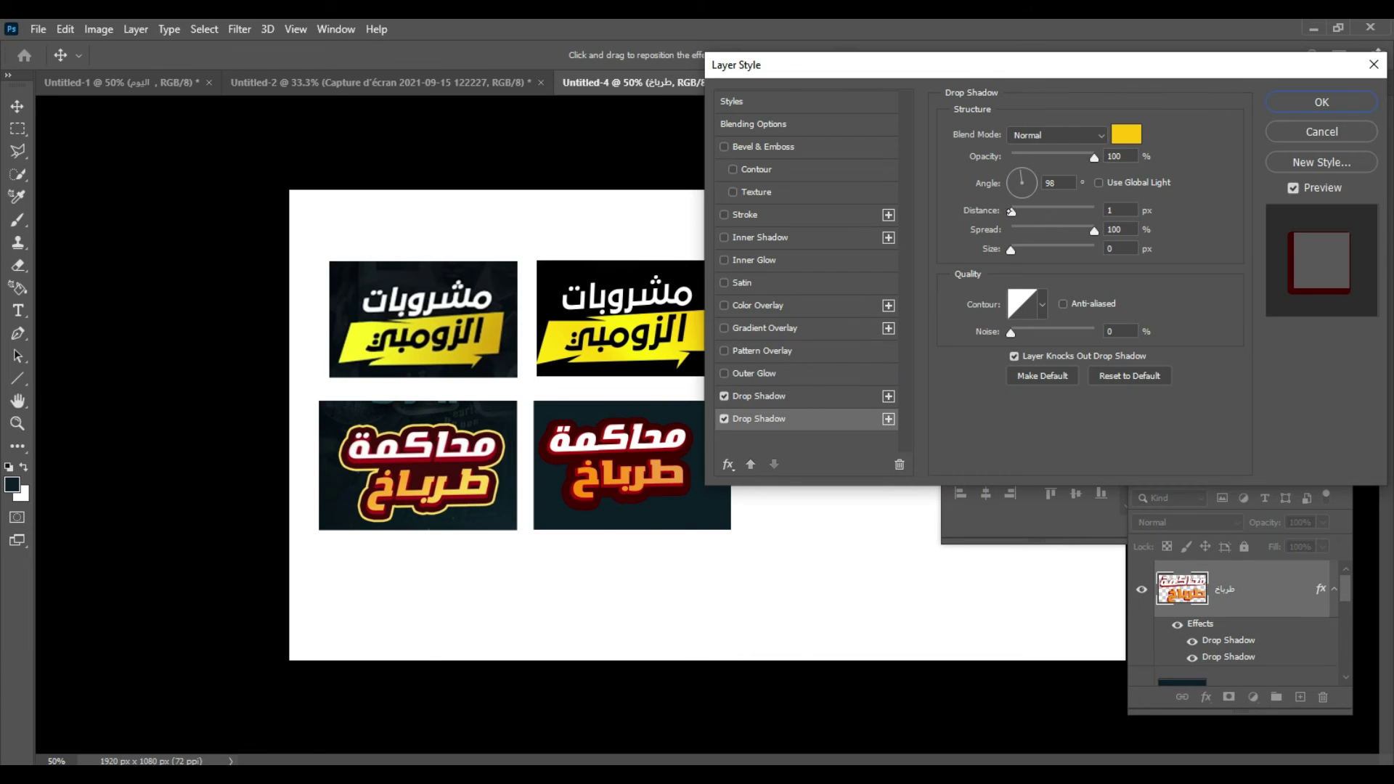
# Step: Set the yellow drop shadow to 24 px size, 4 px distance and a 90° angle so it outlines the title
pyautogui.click(1011, 212)
pyautogui.moveTo(1010, 250); pyautogui.dragTo(1023, 250)
pyautogui.moveTo(1022, 249); pyautogui.dragTo(1024, 250)
pyautogui.moveTo(1023, 177); pyautogui.dragTo(1009, 211)
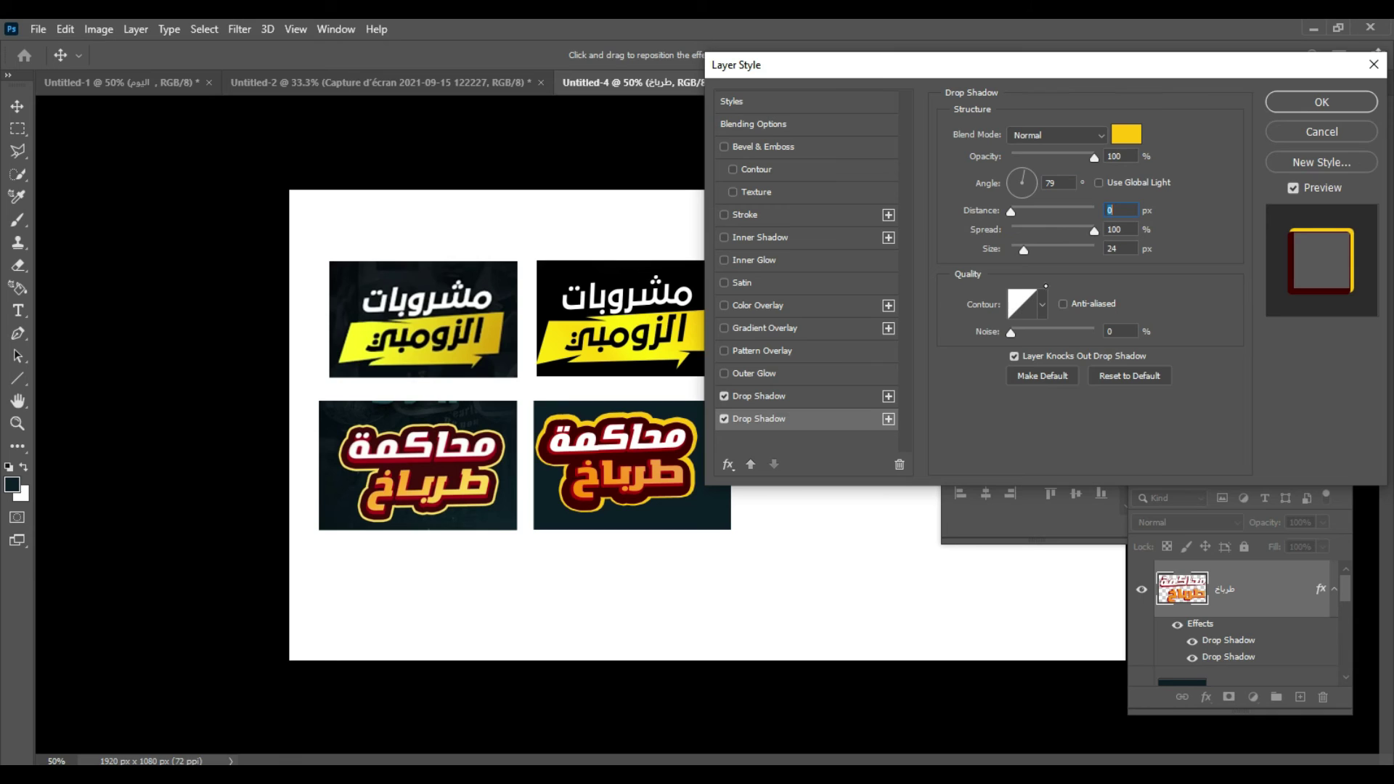
pyautogui.moveTo(1024, 177)
pyautogui.mouseDown()
pyautogui.moveTo(1031, 194)
pyautogui.moveTo(1019, 172)
pyautogui.mouseUp()
pyautogui.moveTo(690, 434); pyautogui.dragTo(684, 431)
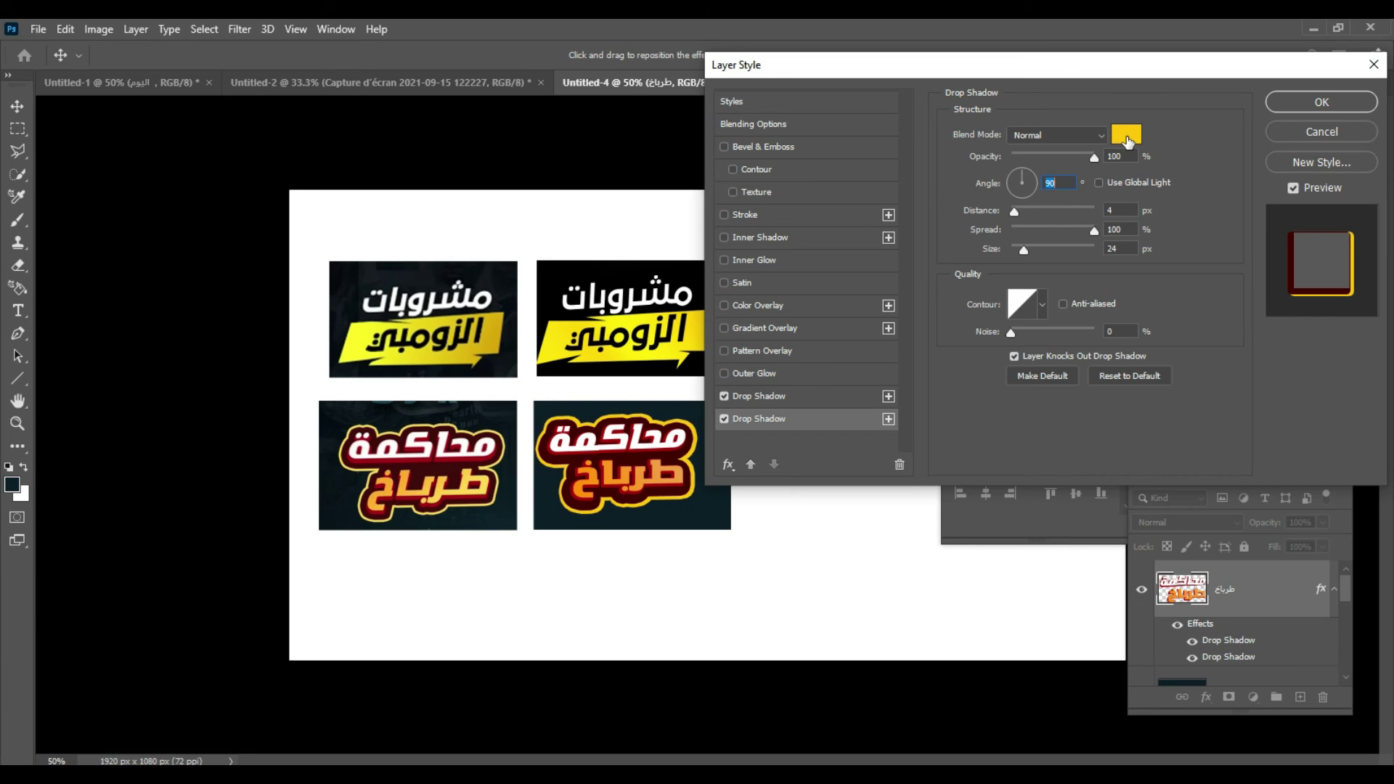
# Step: Lighten the outer drop shadow's color to #ffd647, fine-tune its size and distance, and apply the layer style
pyautogui.click(1127, 135)
pyautogui.click(936, 378)
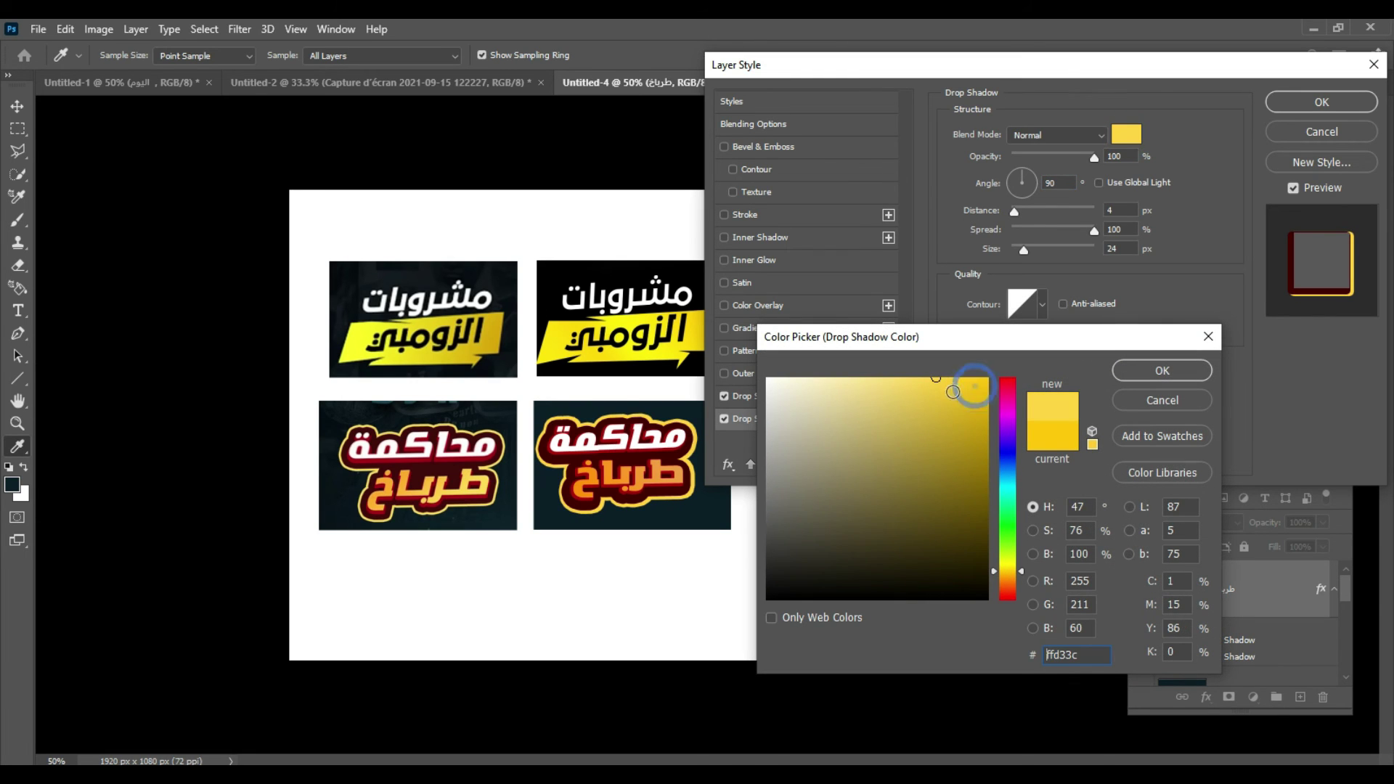
pyautogui.click(932, 393)
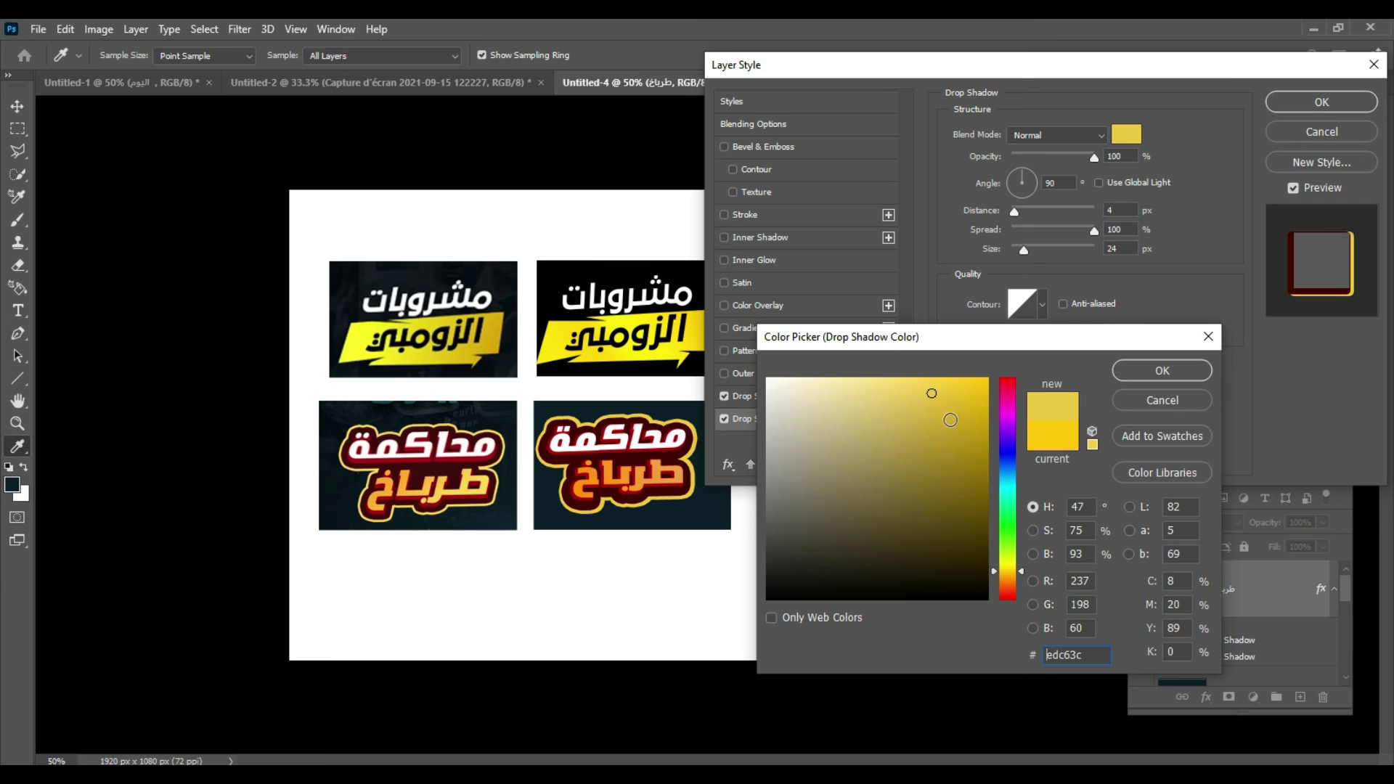
pyautogui.click(926, 379)
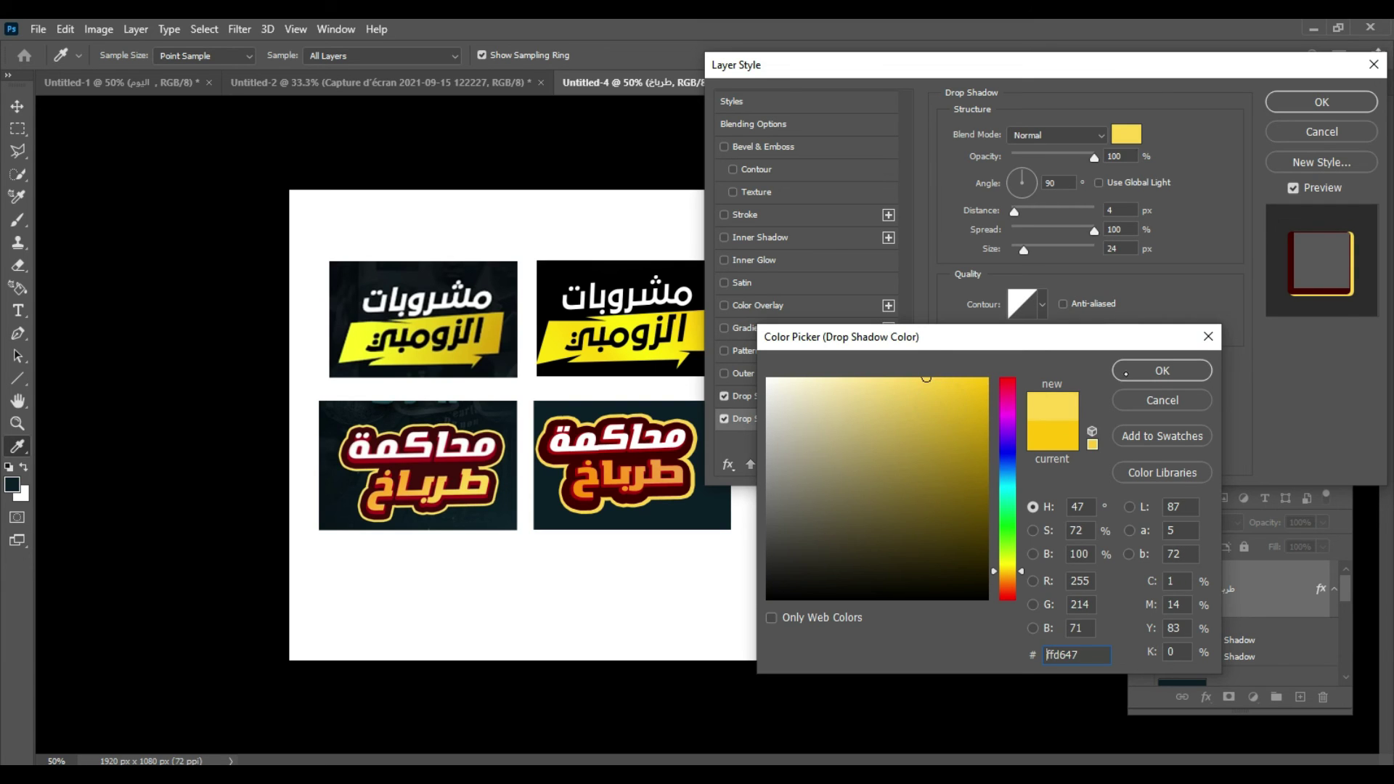
pyautogui.click(1125, 372)
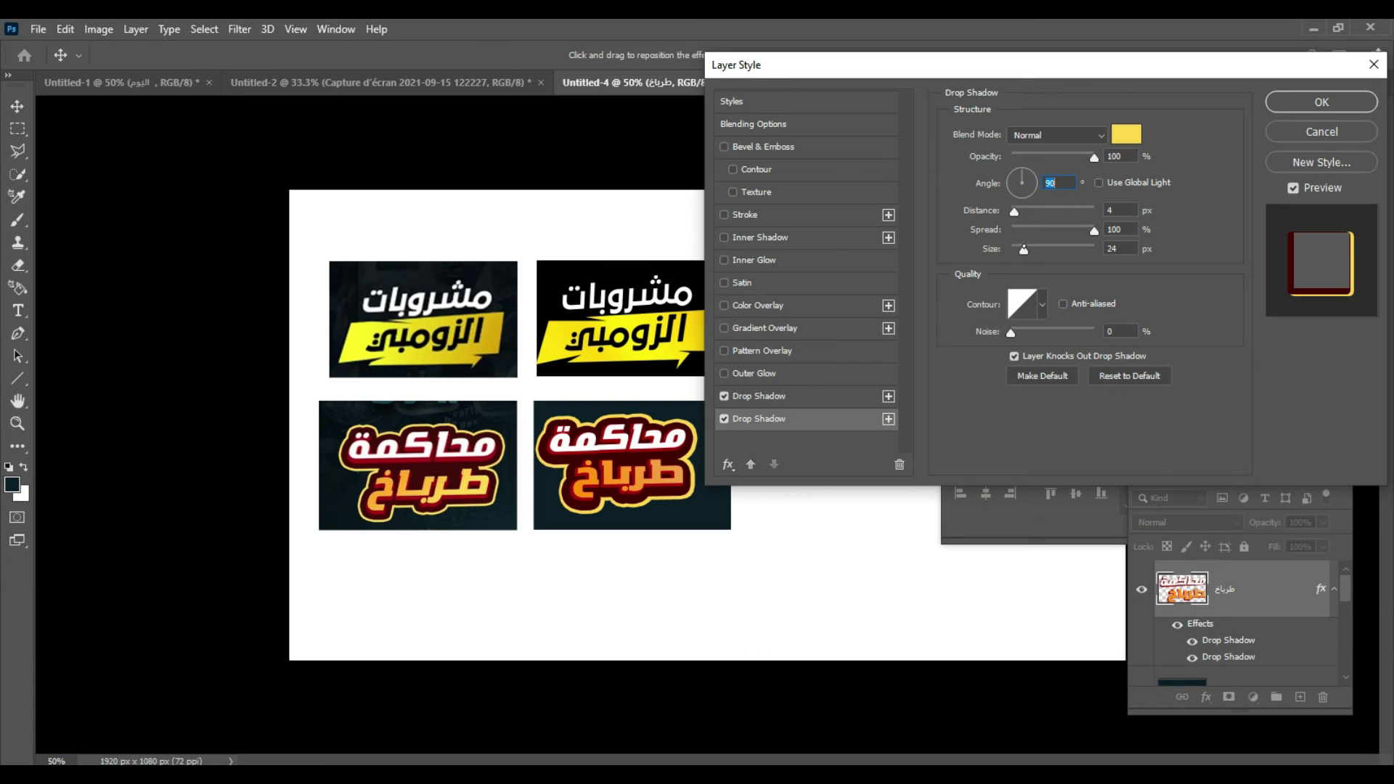
pyautogui.moveTo(1024, 251); pyautogui.dragTo(1024, 250)
pyautogui.moveTo(1014, 212); pyautogui.dragTo(1014, 212)
pyautogui.click(815, 580)
pyautogui.click(1306, 103)
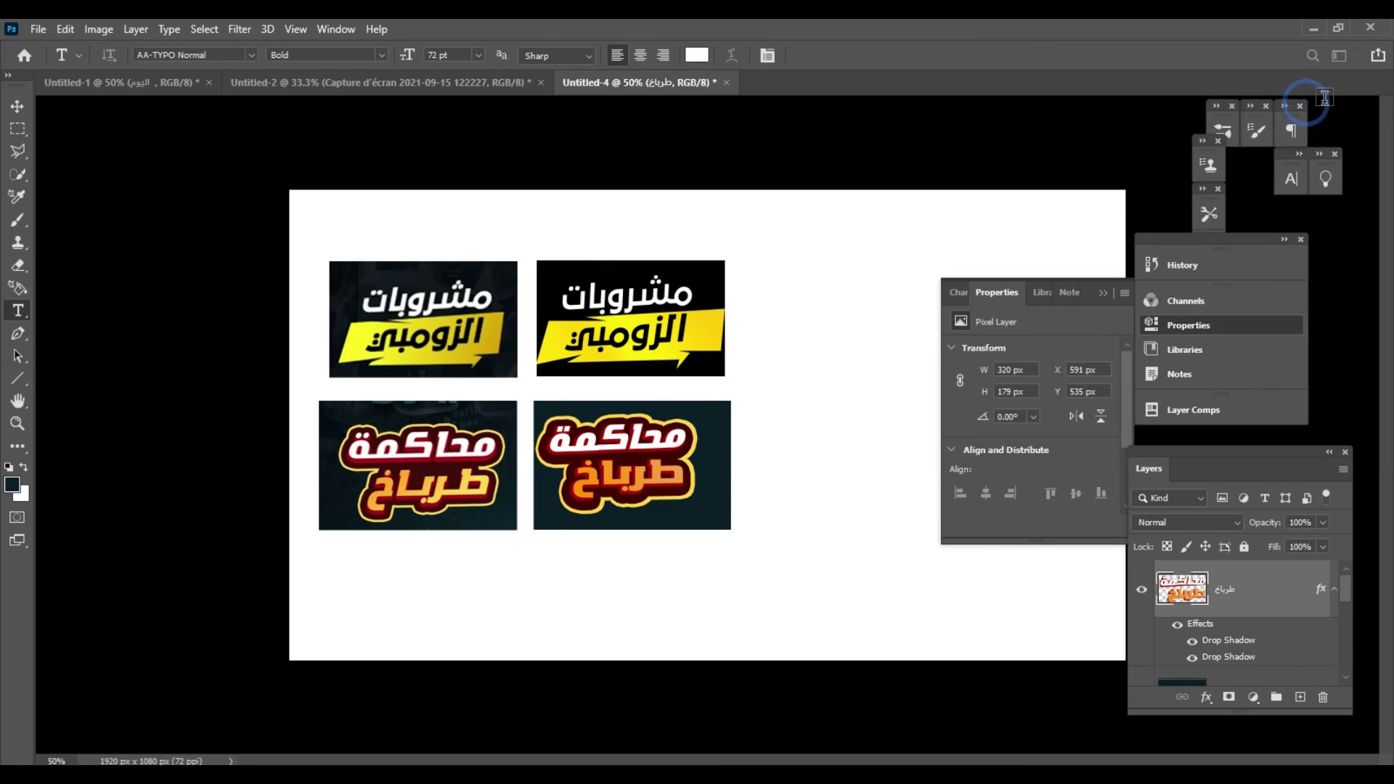